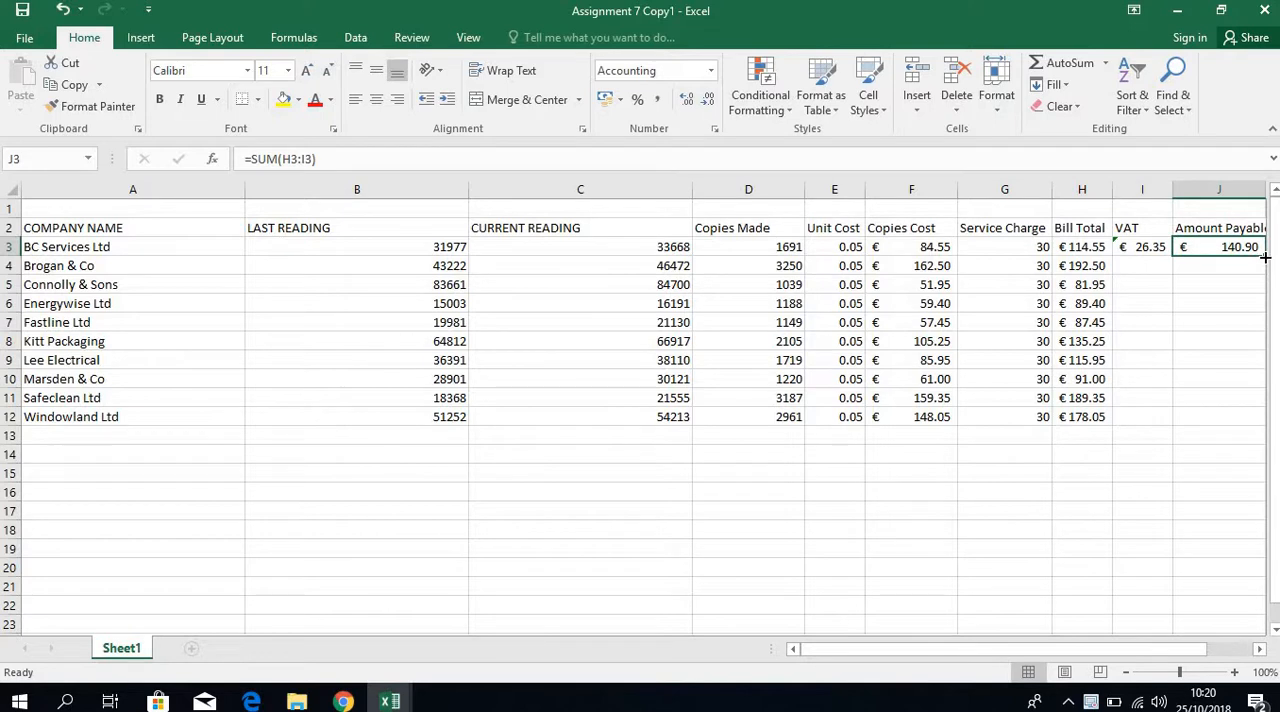
Copy the Amount Payable formula in J3 and the VAT formula in I3 down through row 12.
left_click_drag(1265, 257, 1265, 420)
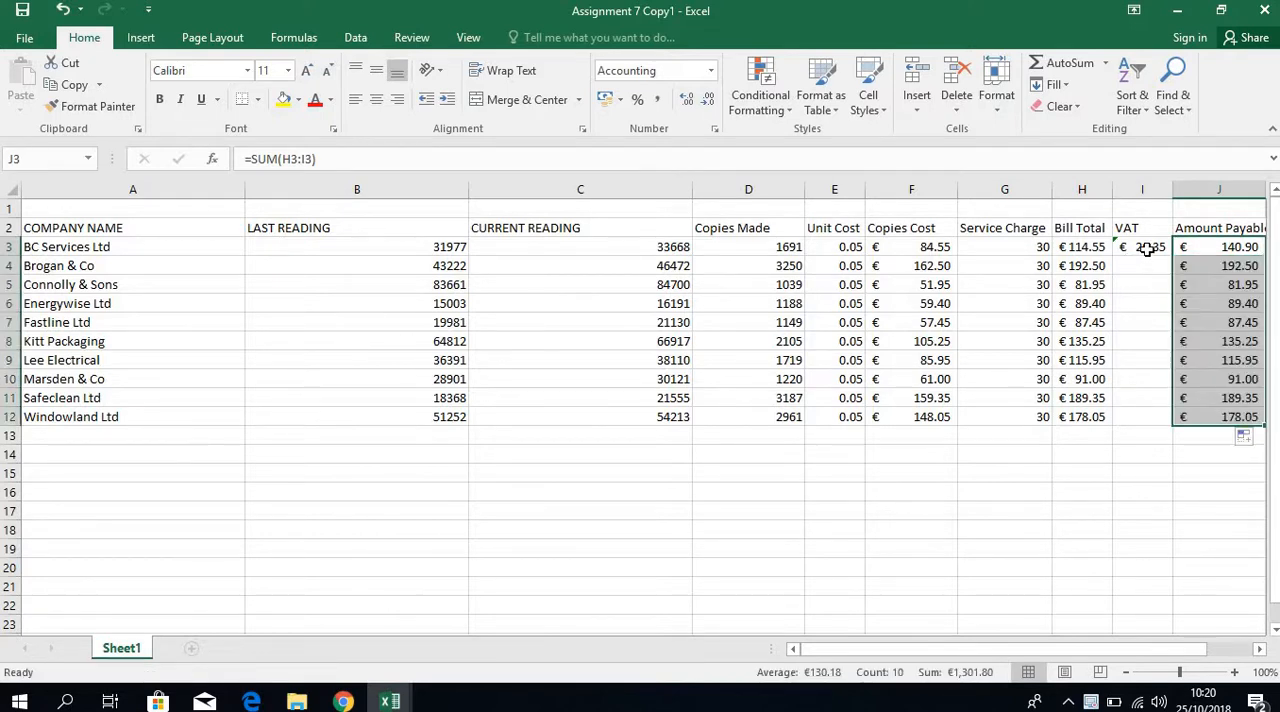
left_click(1147, 251)
left_click_drag(1173, 259, 1180, 421)
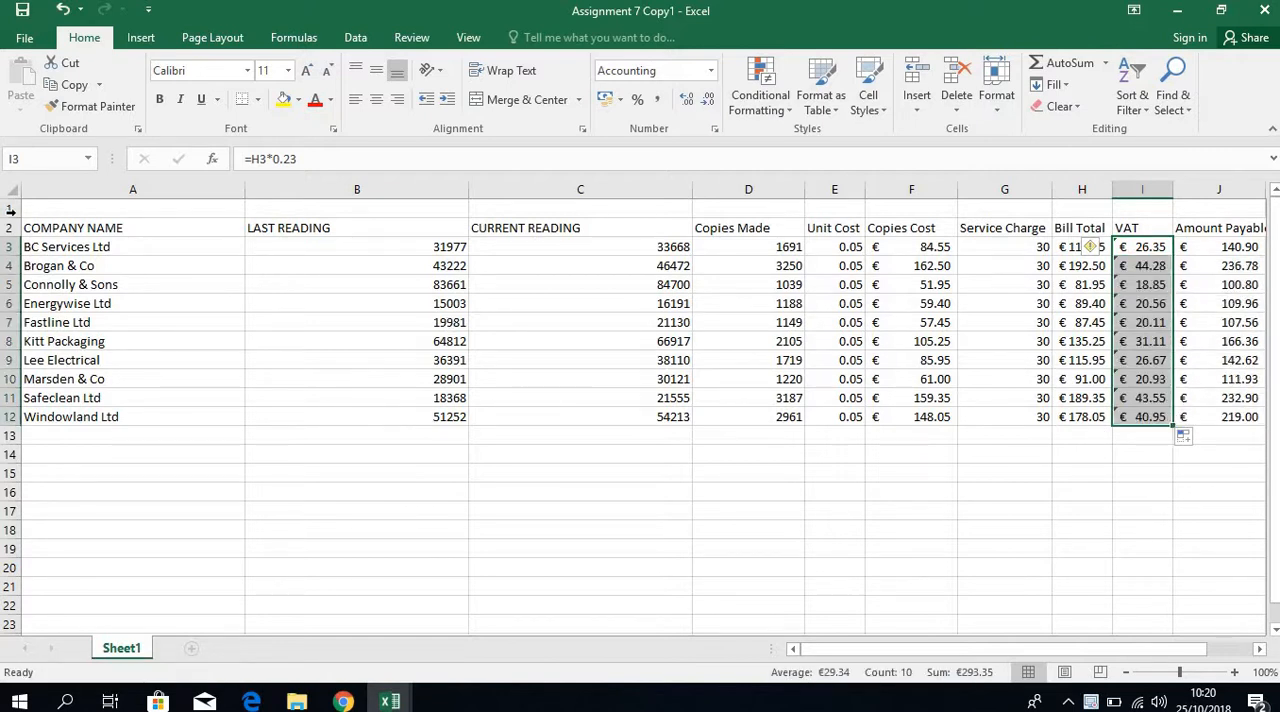
Insert five blank rows at the top of the sheet, above the table headings.
left_click_drag(11, 210, 14, 284)
right_click(100, 282)
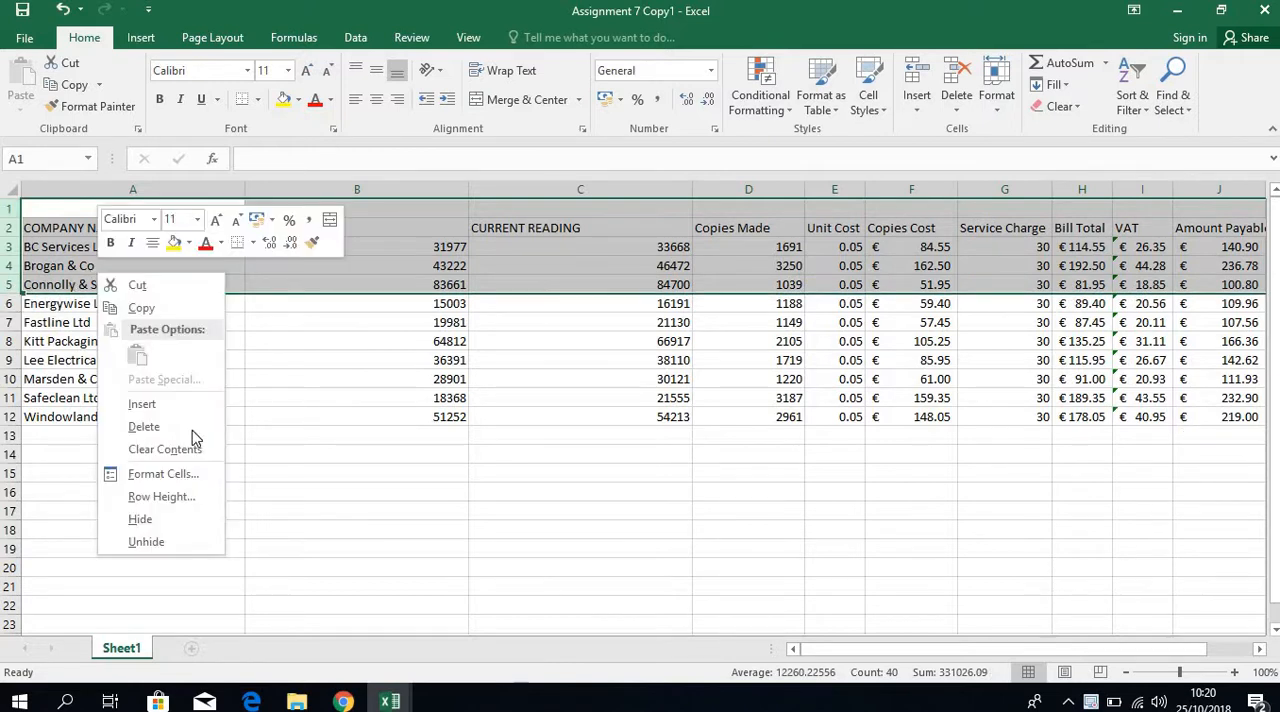
left_click(188, 427)
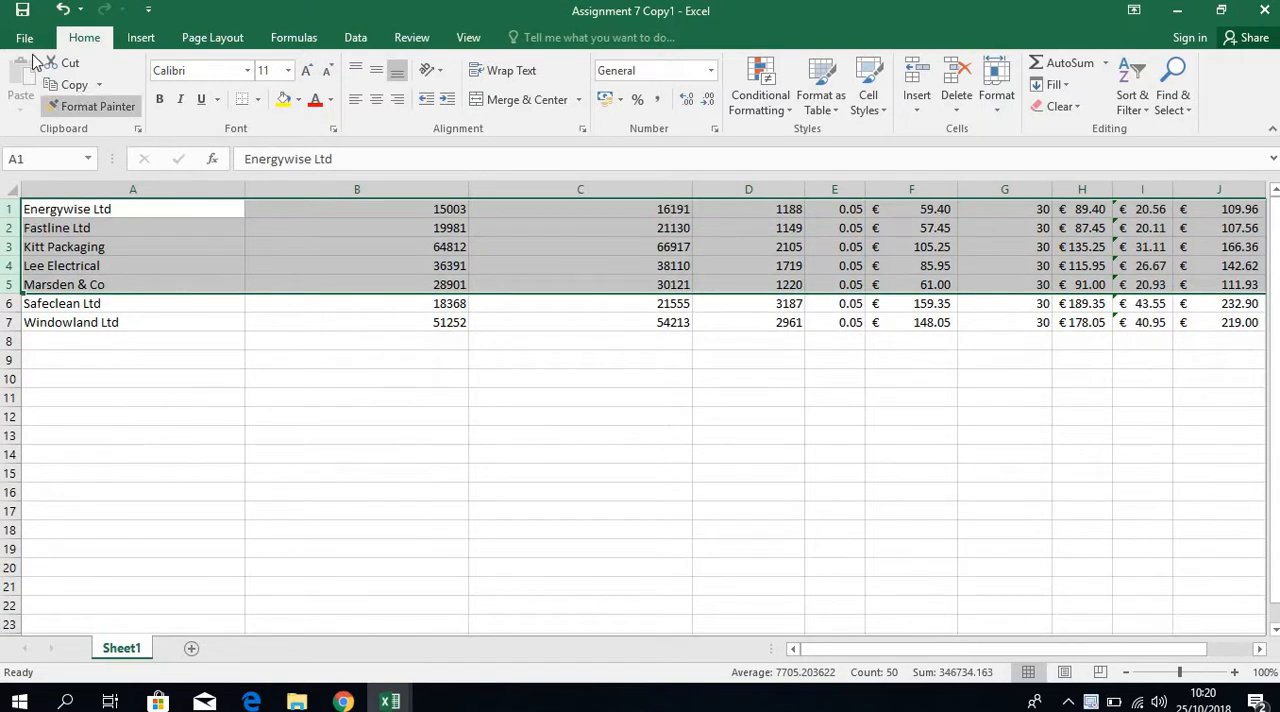
left_click(62, 9)
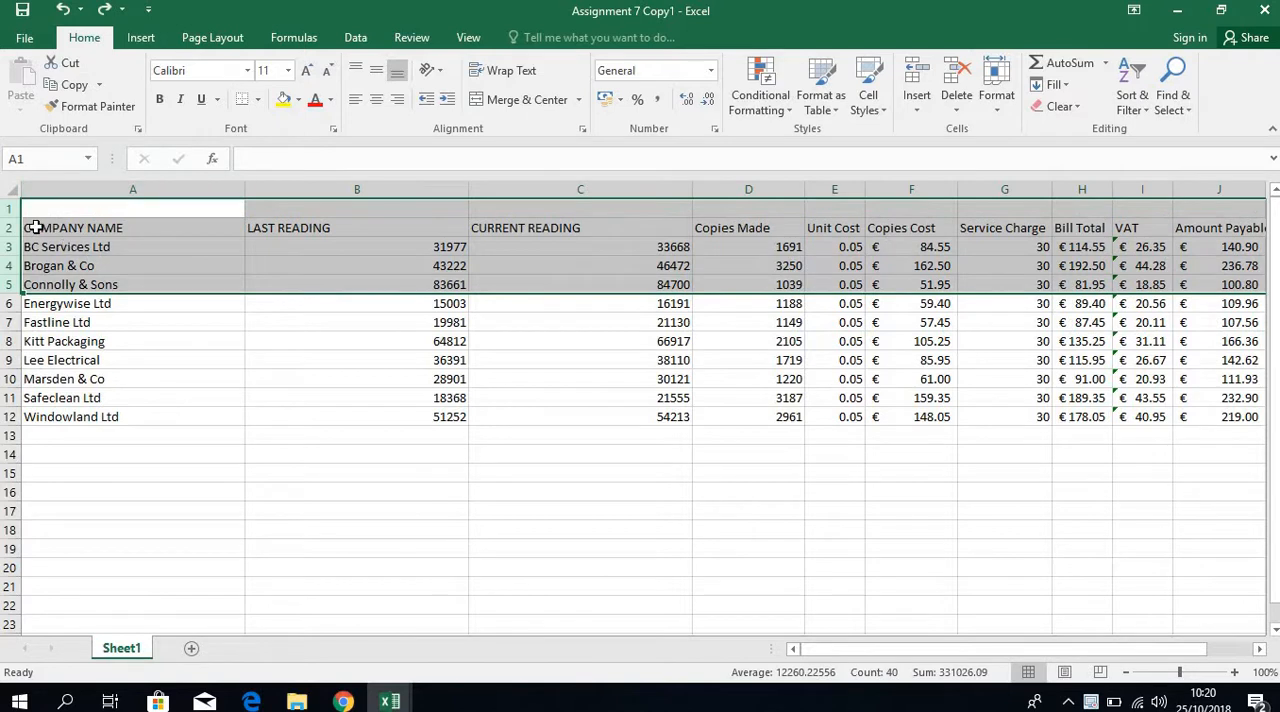
right_click(74, 228)
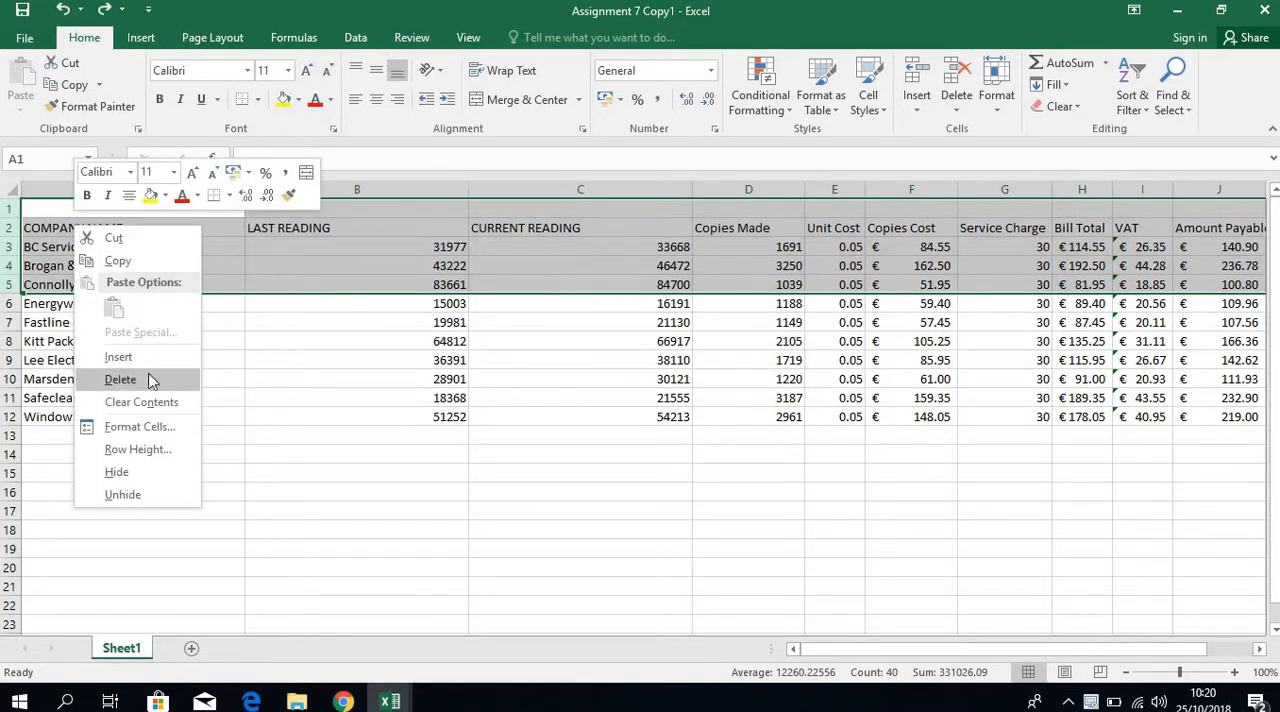
left_click(148, 357)
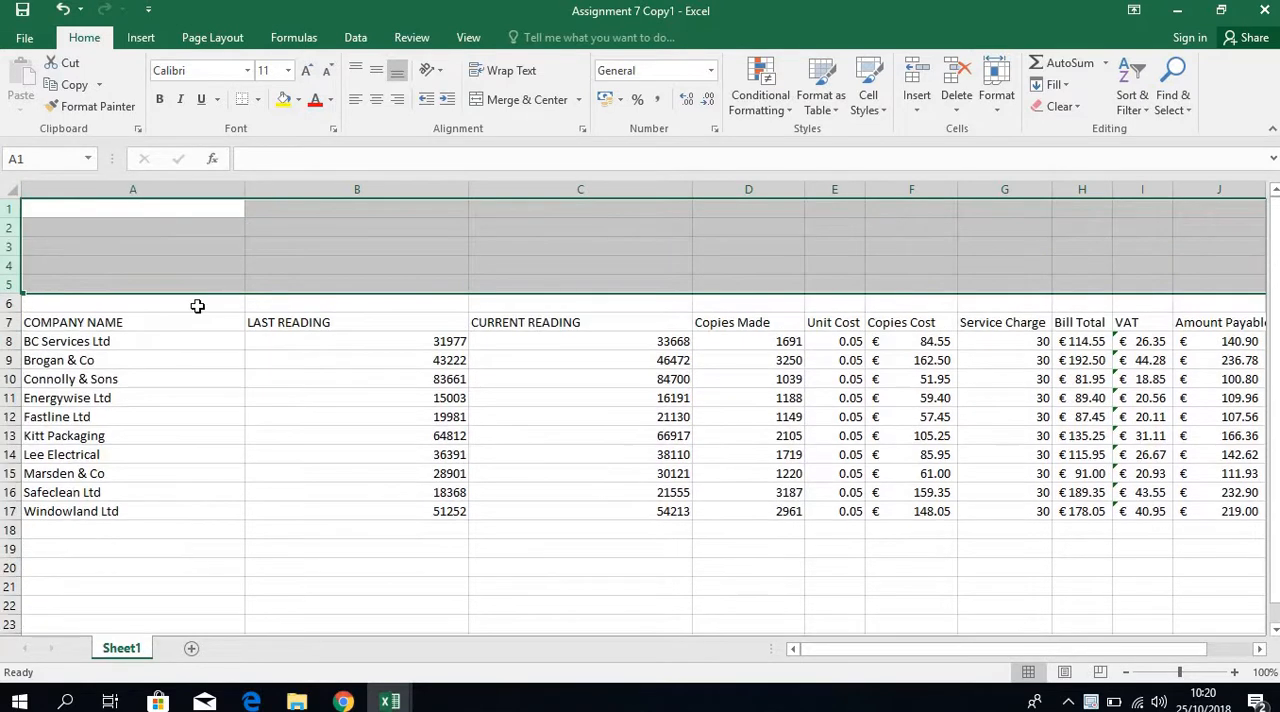
Enter the label Unit Cost in A2 and the value 0.05 in B2.
left_click_drag(107, 240, 83, 220)
left_click(80, 223)
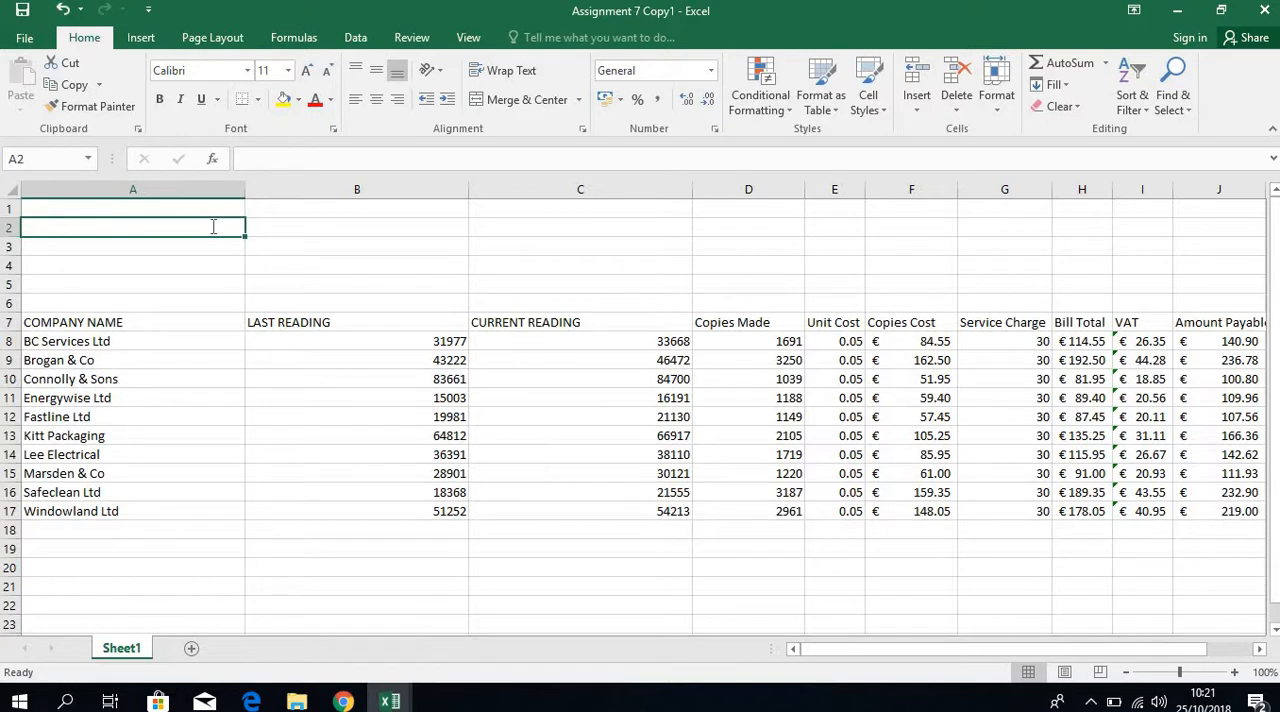
type("Unit Cost")
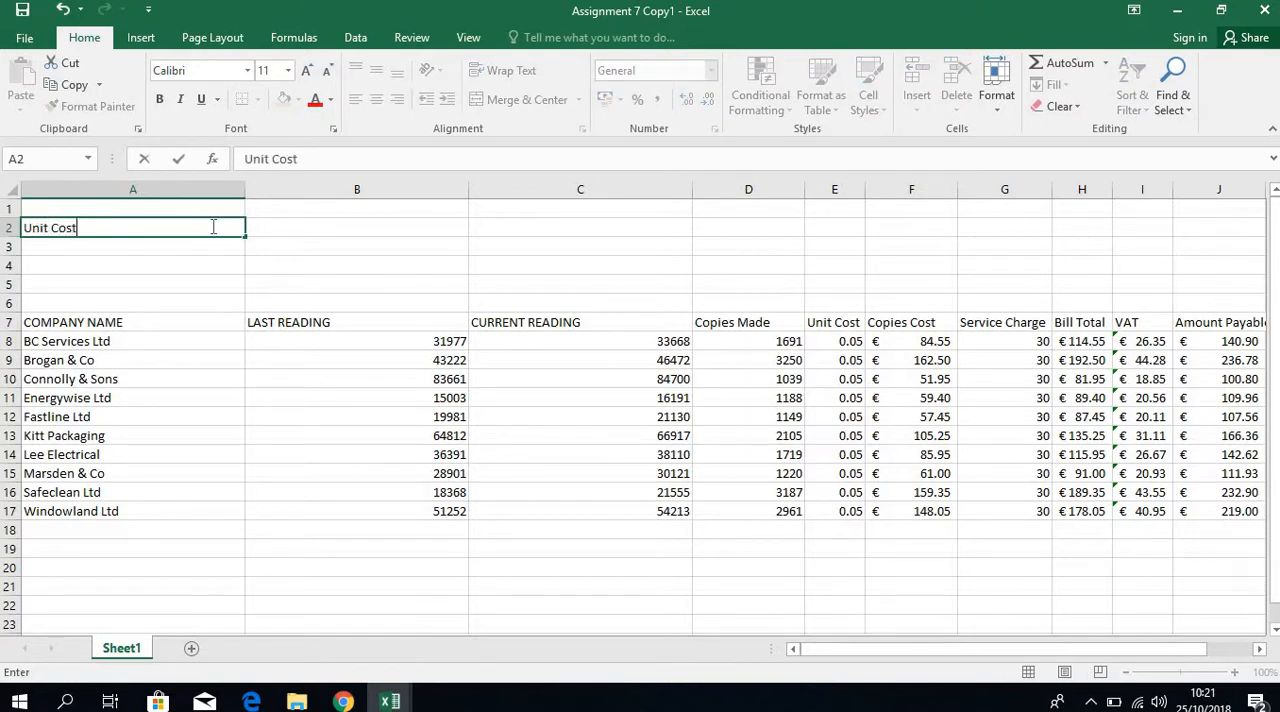
key("Tab")
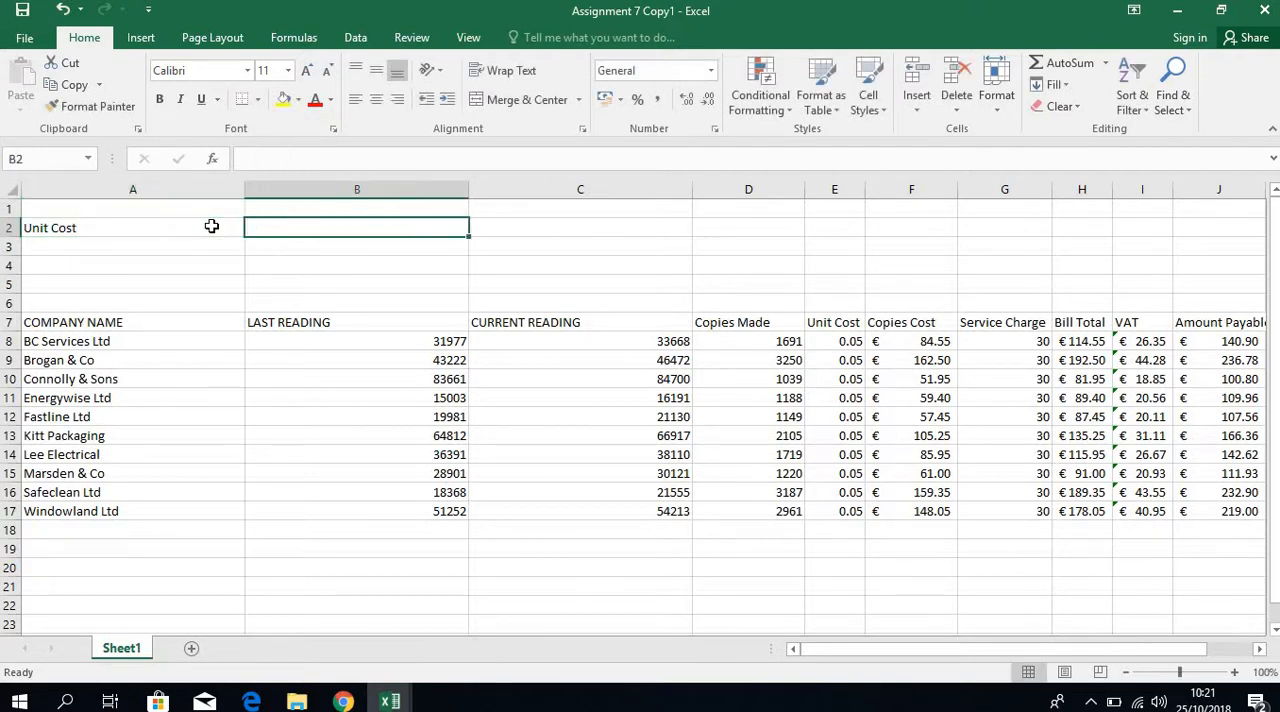
type("0.0")
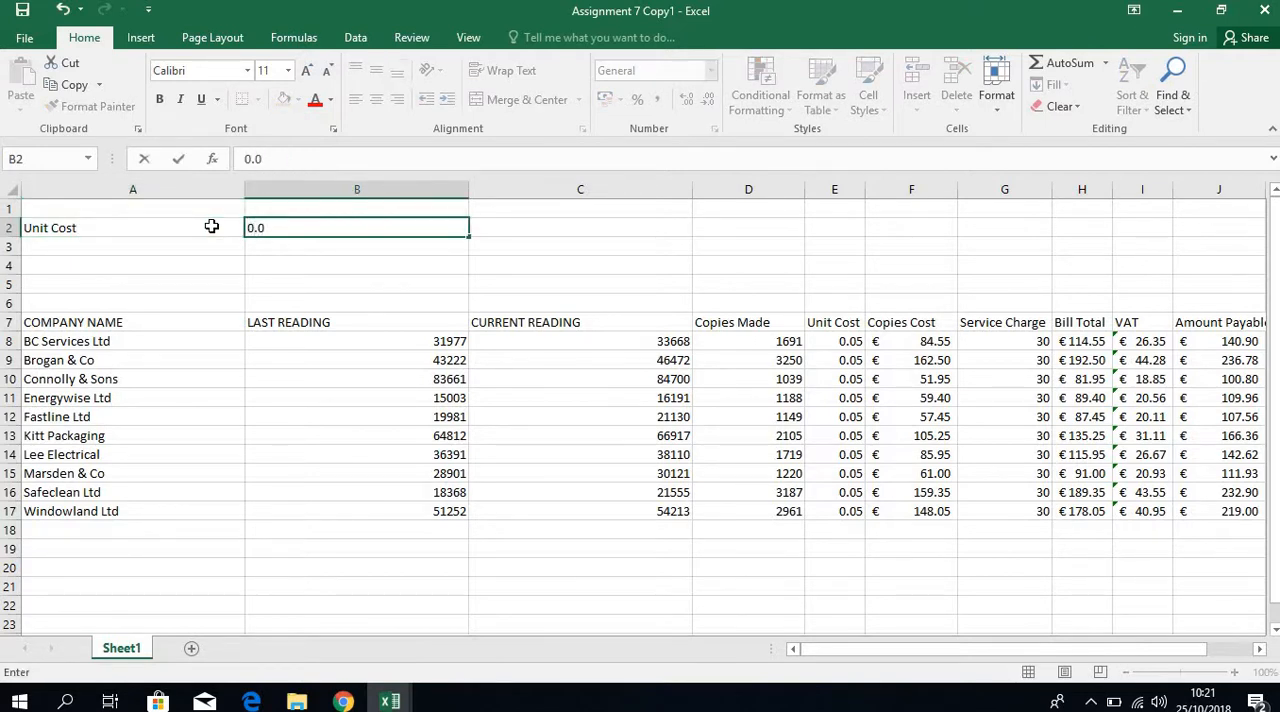
type("5")
key("Return")
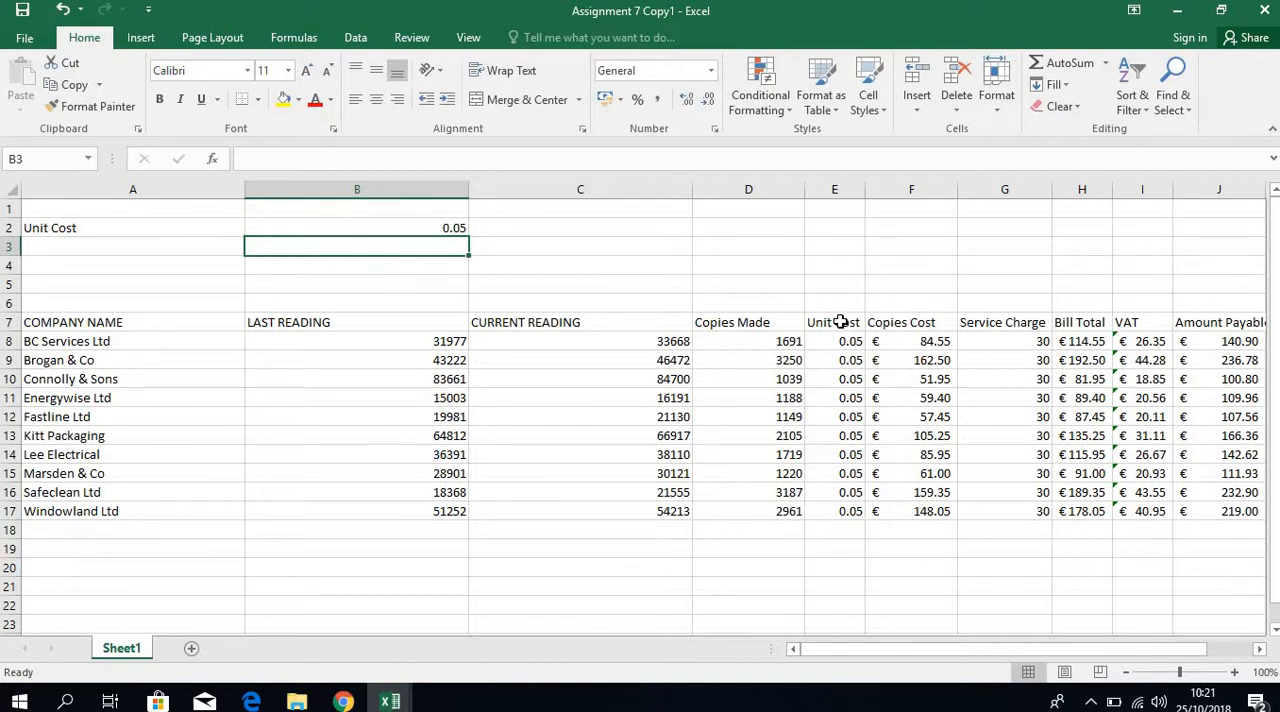
Delete the whole Unit Cost column (column E) from the table.
left_click(845, 190)
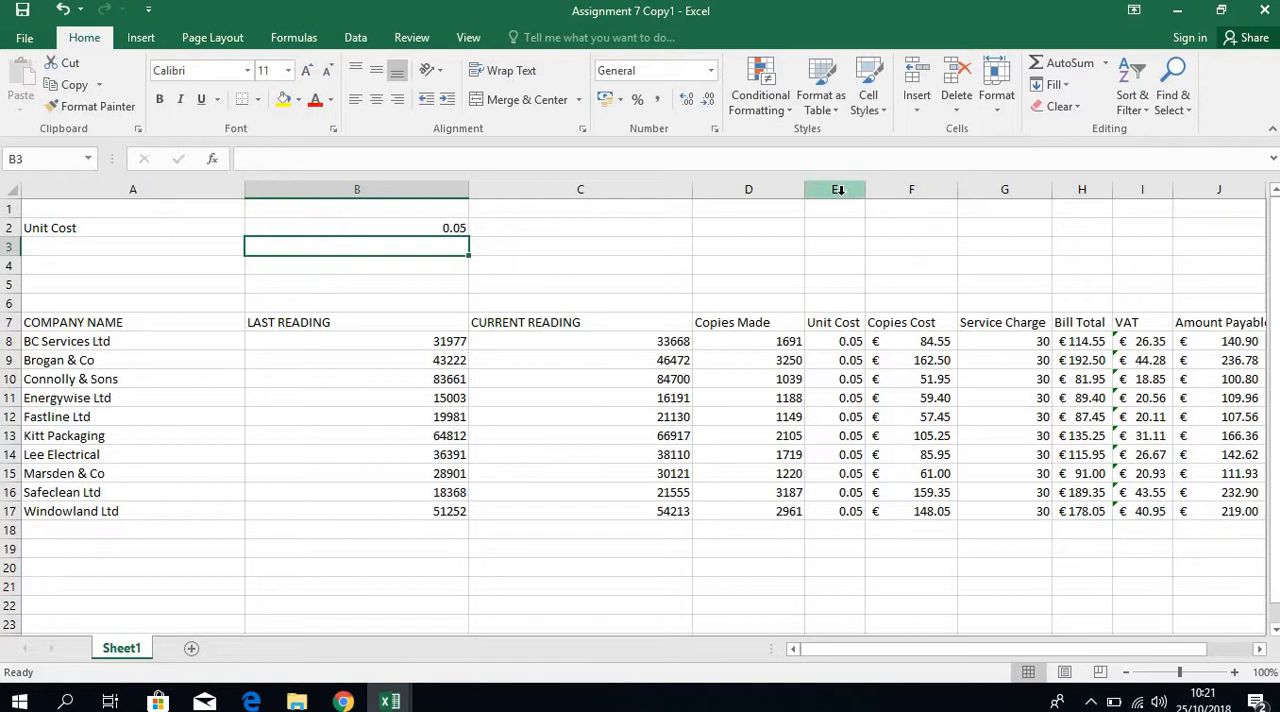
right_click(830, 313)
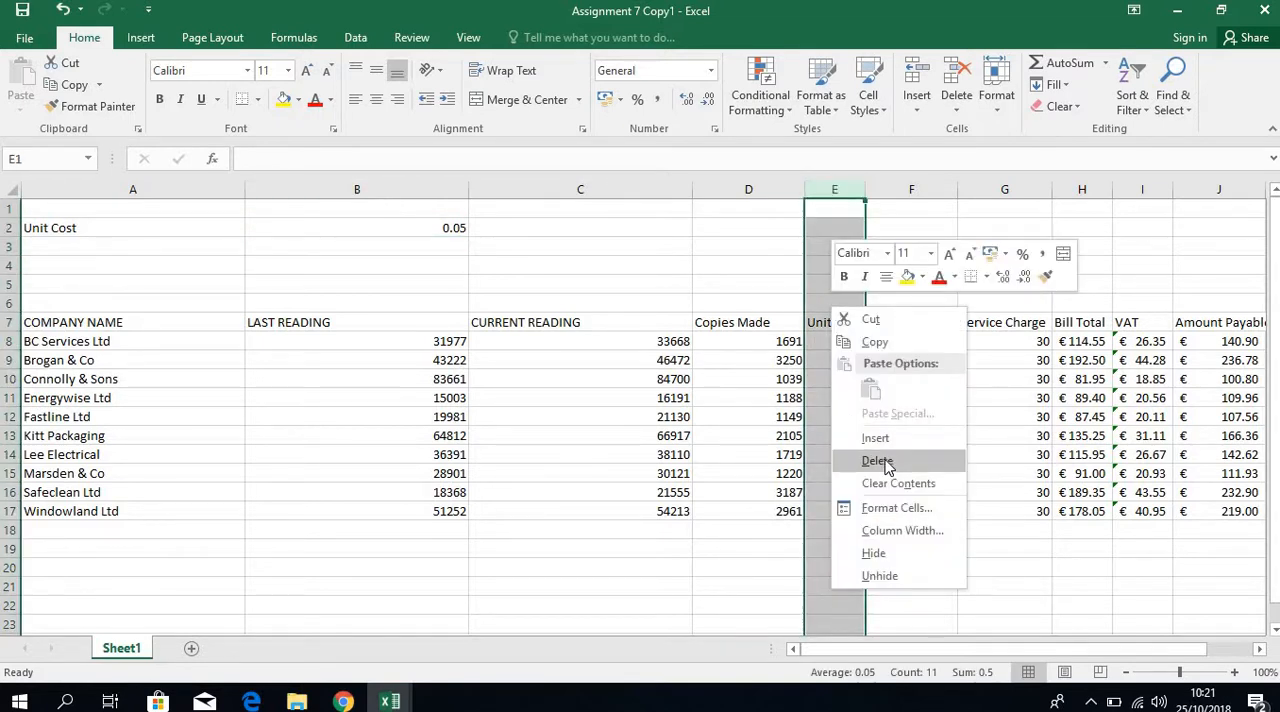
left_click(876, 460)
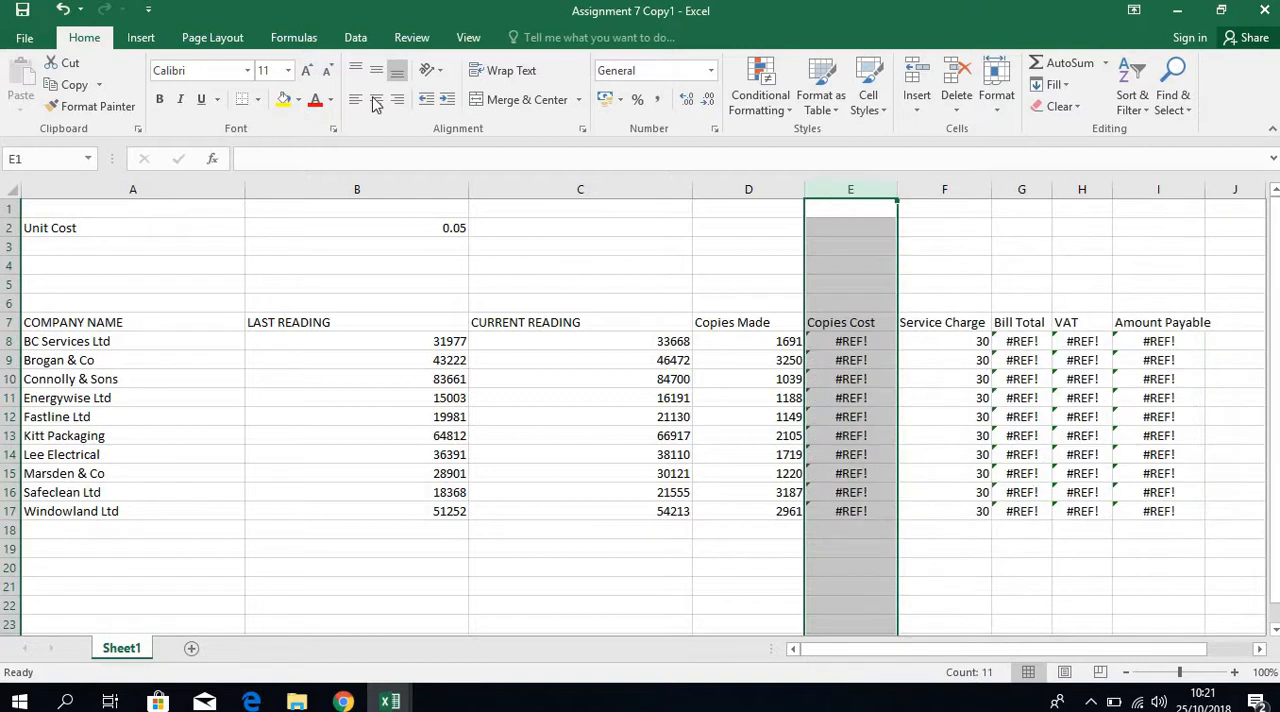
Save the workbook under the new name Assignment 7 Copy2 Improved in the Assignment 7 folder.
left_click(30, 38)
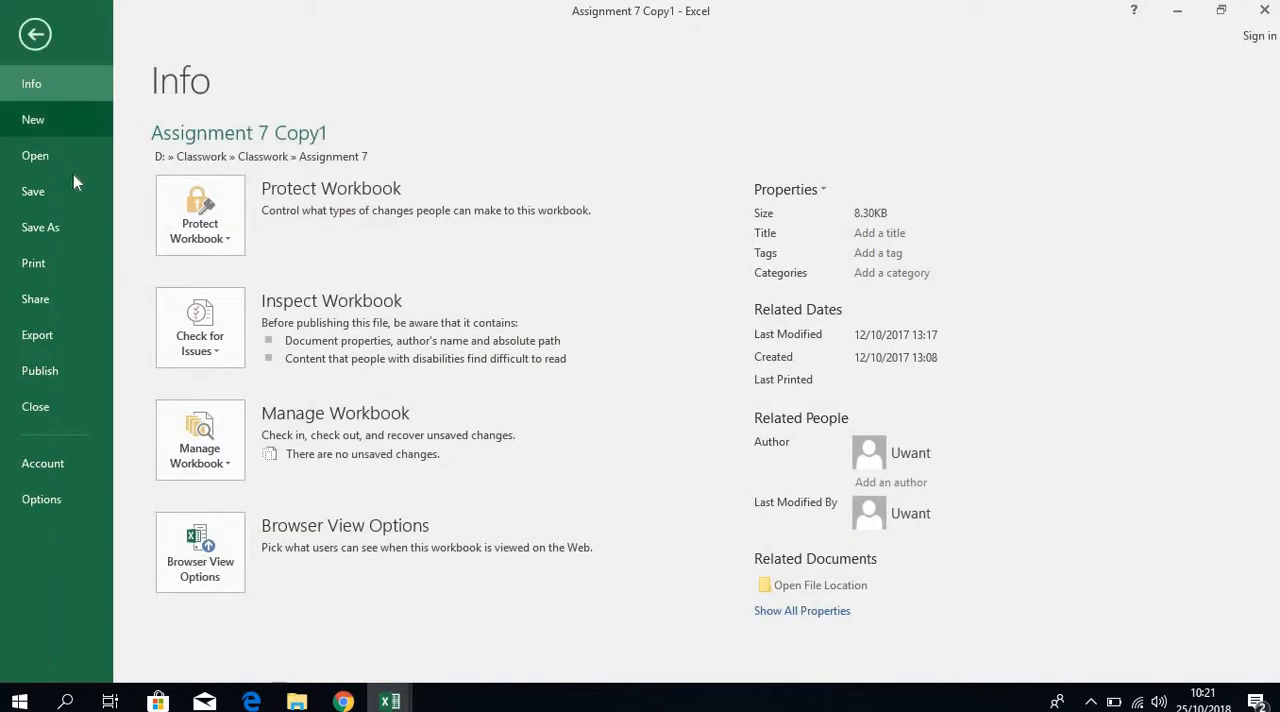
left_click(80, 224)
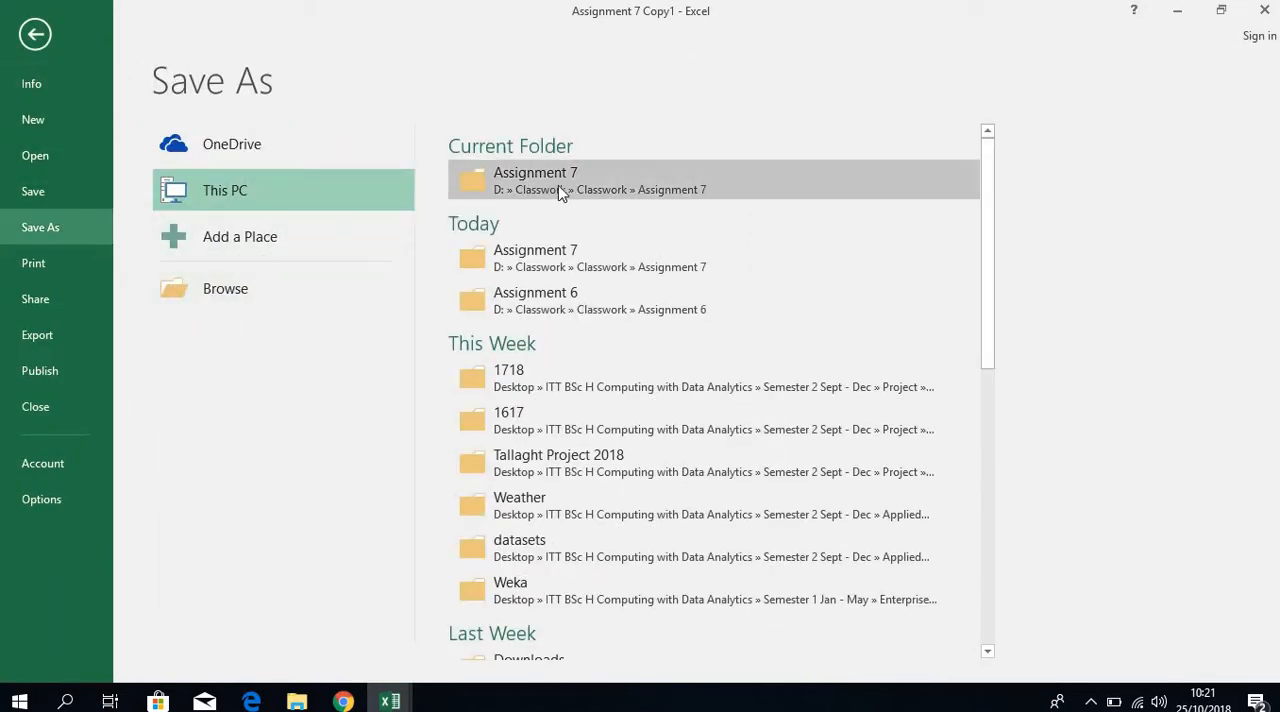
left_click(561, 185)
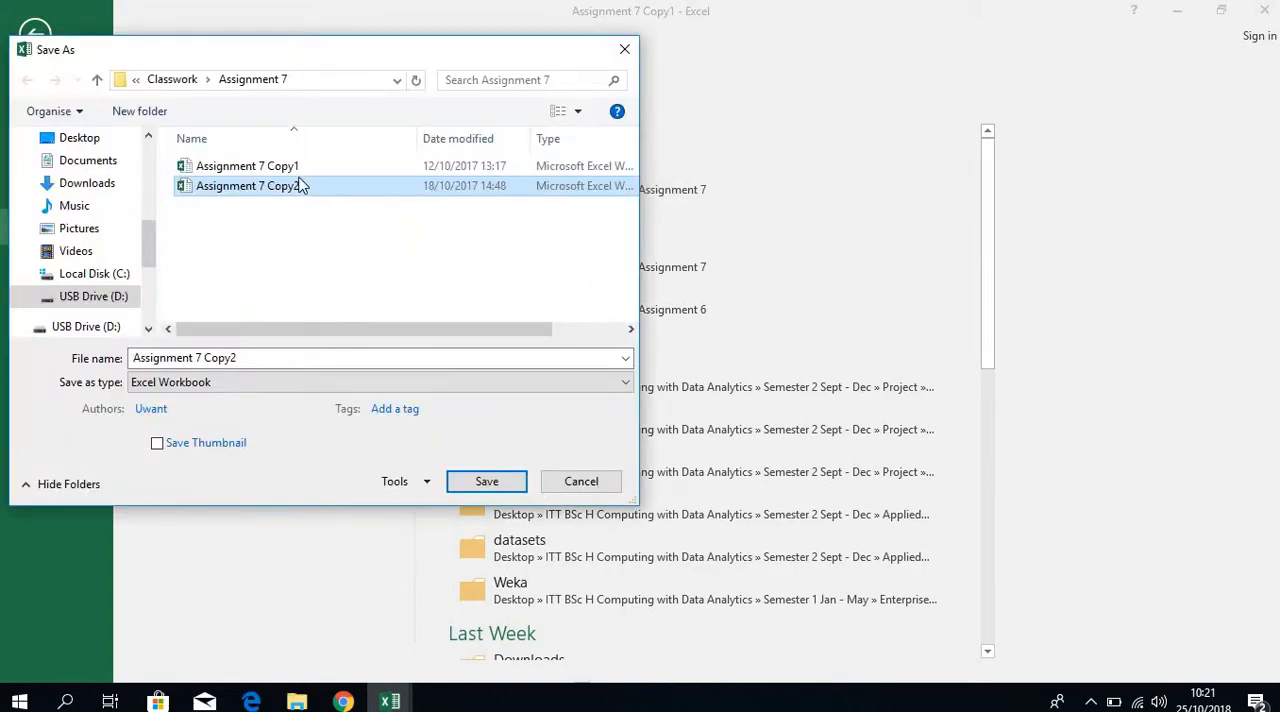
left_click(253, 359)
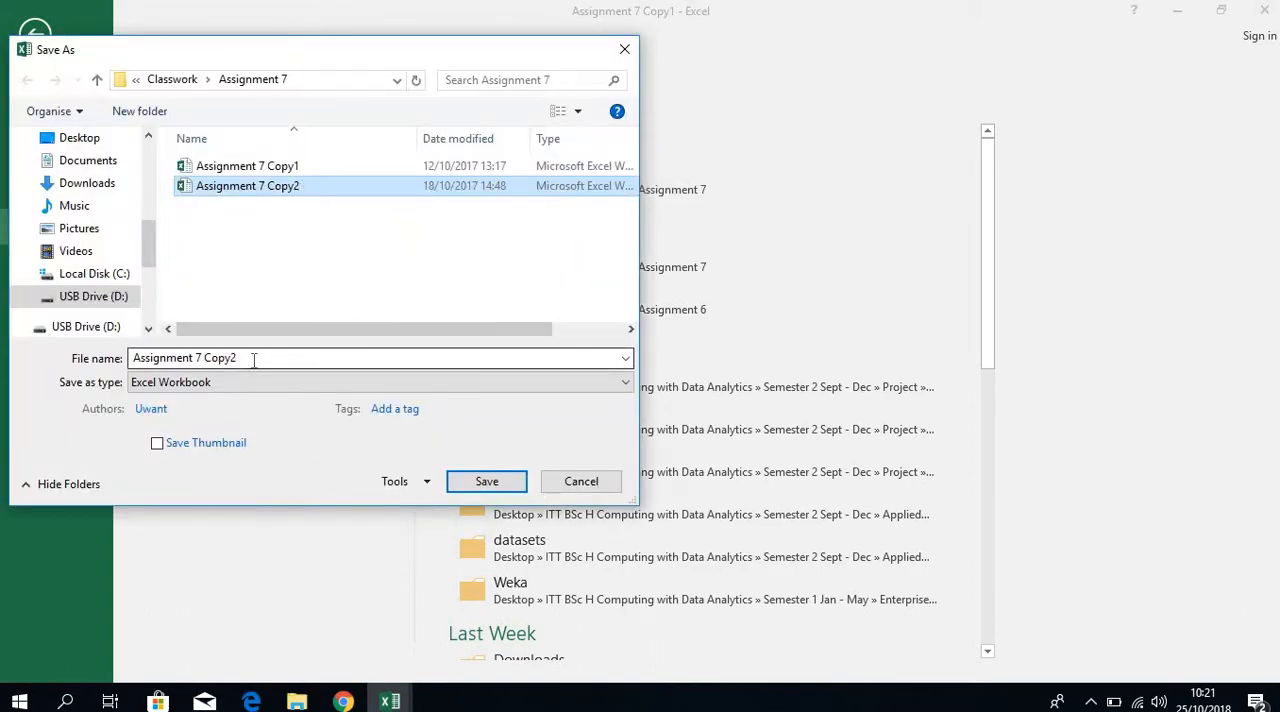
left_click(253, 359)
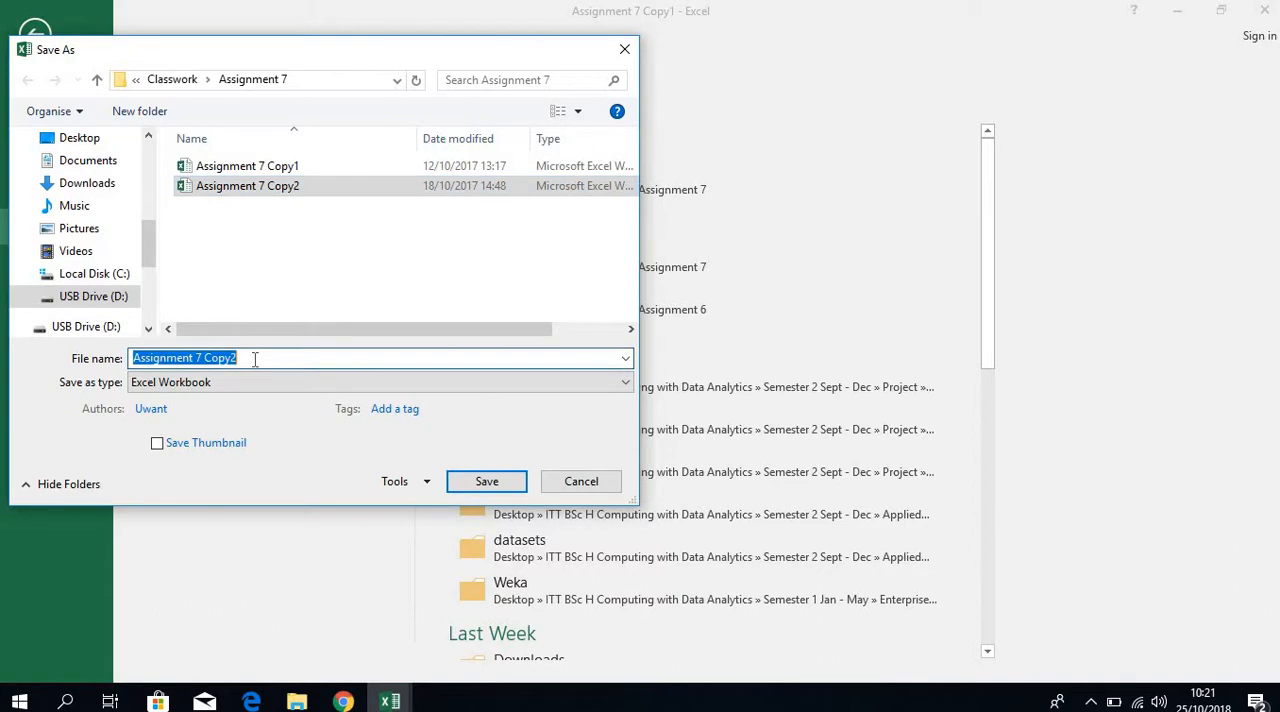
left_click(254, 359)
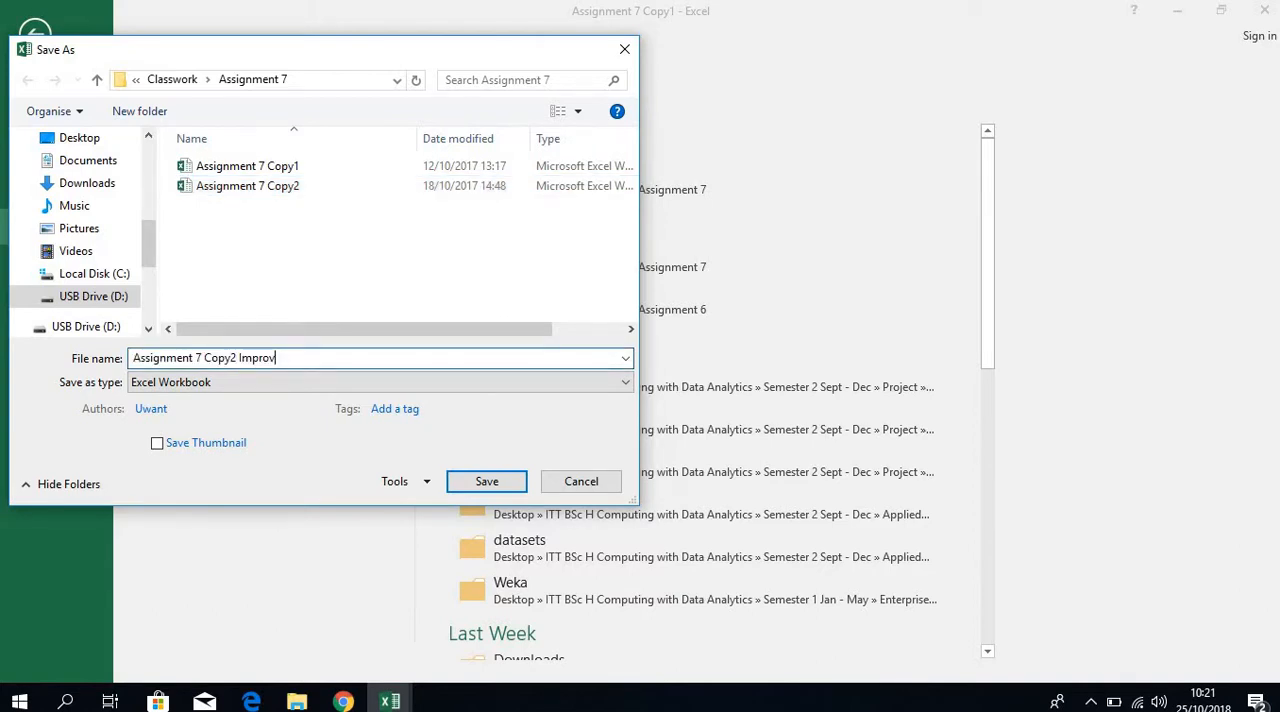
left_click(477, 482)
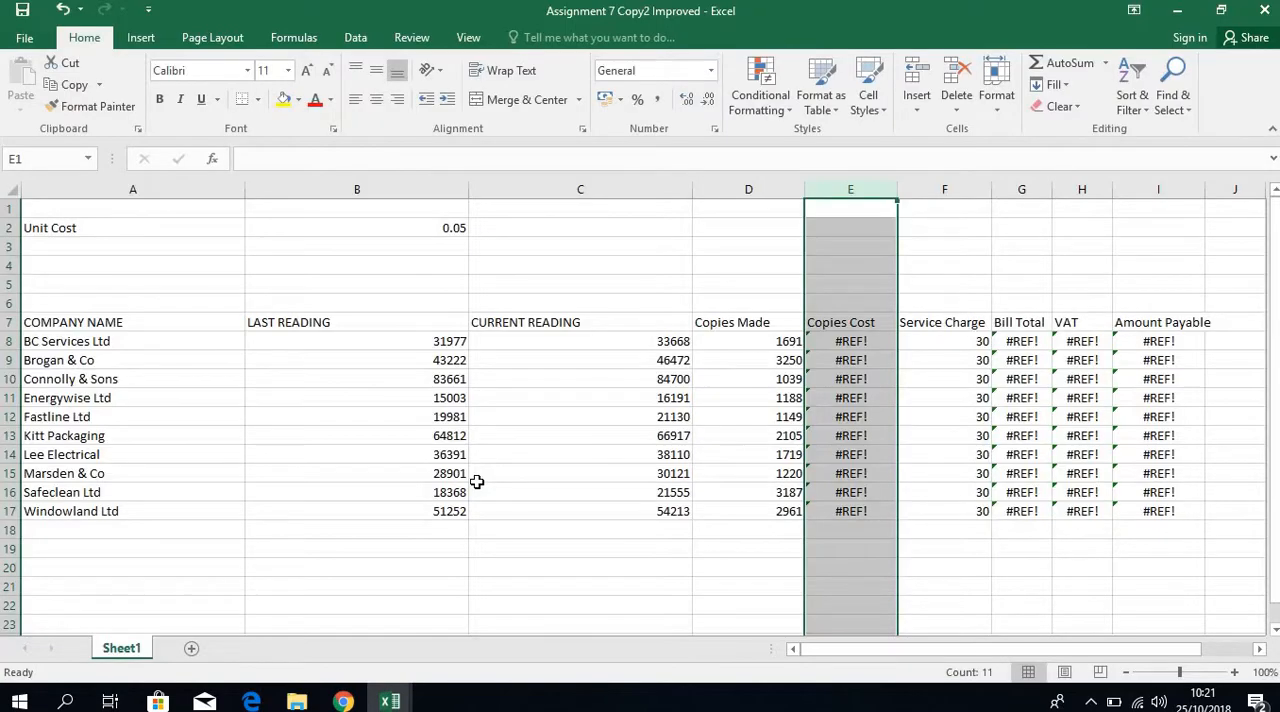
Change the Copies Cost formula in E8 to =(D8*$B$2) and fill it down to E17.
left_click(840, 344)
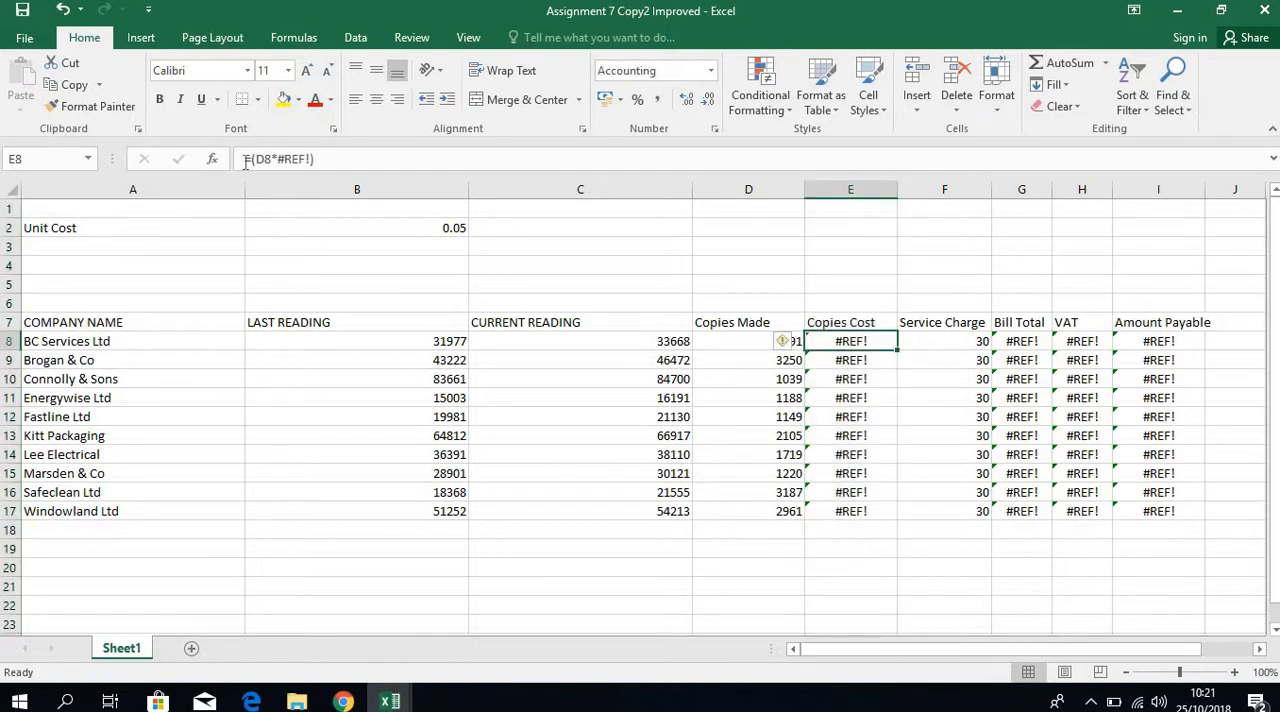
left_click(311, 159)
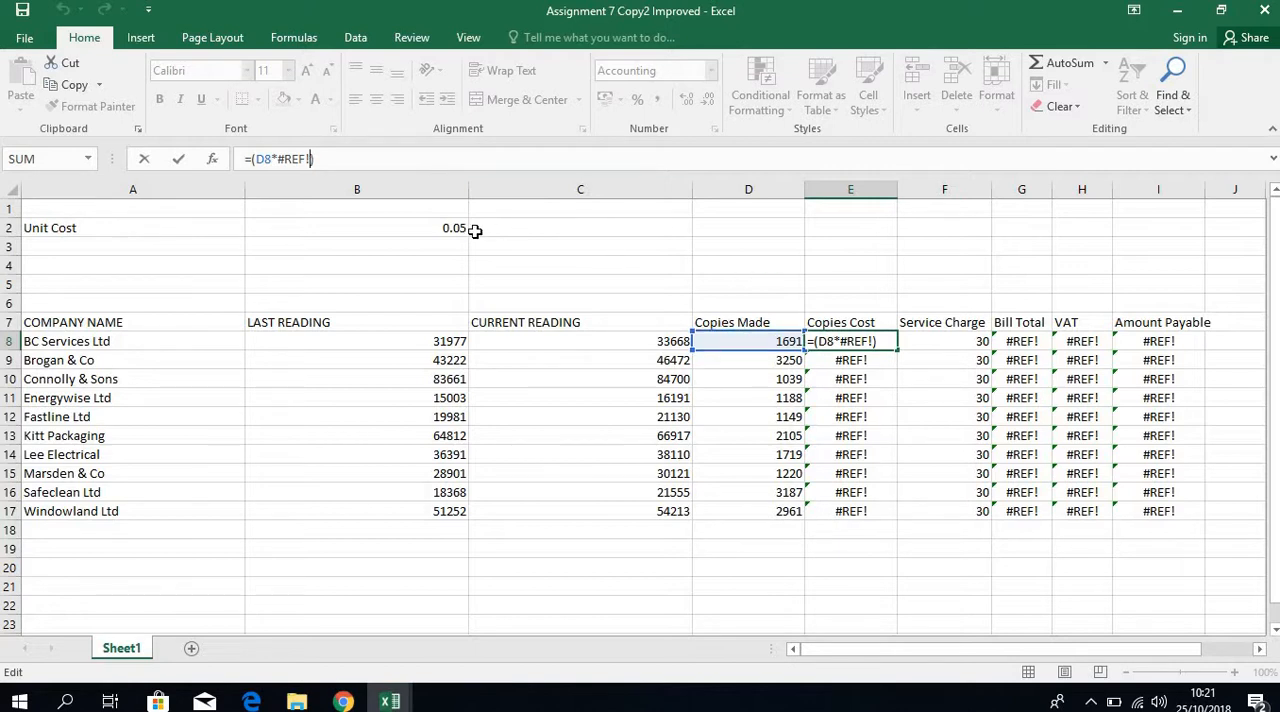
key("BackSpace")
key("BackSpace")
key("BackSpace")
key("BackSpace")
key("BackSpace")
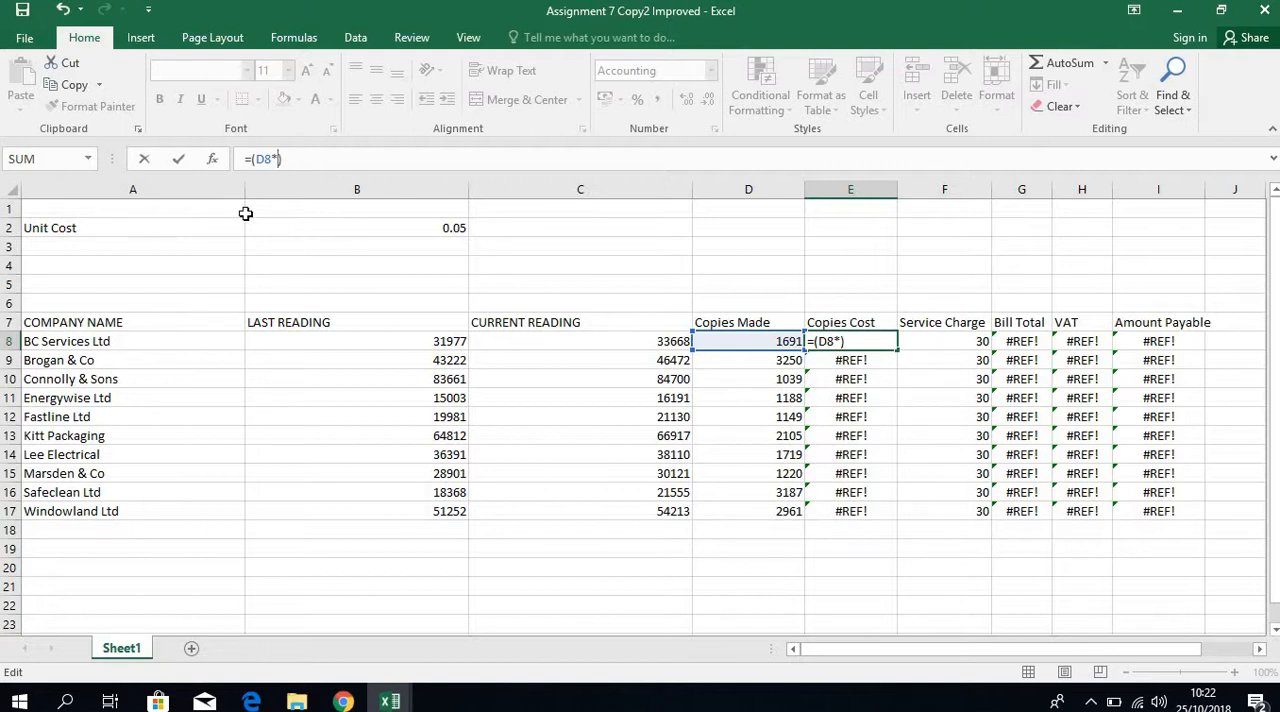
left_click(357, 230)
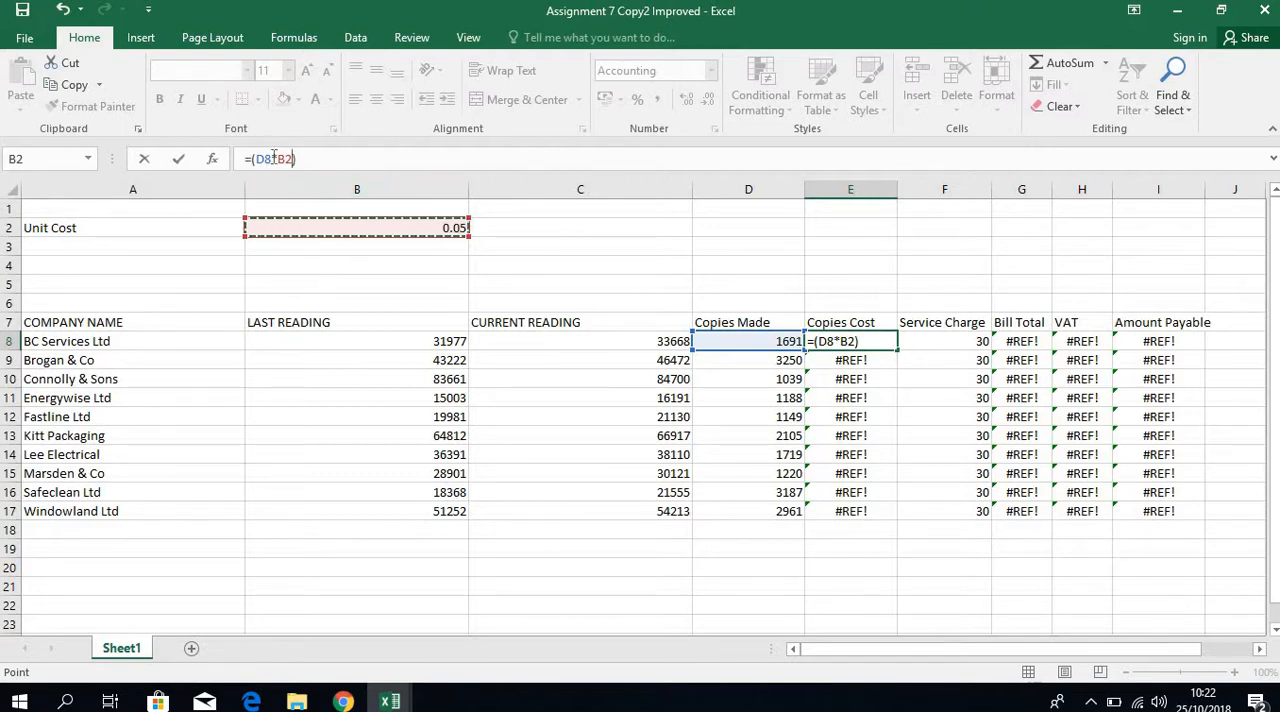
left_click_drag(277, 159, 294, 159)
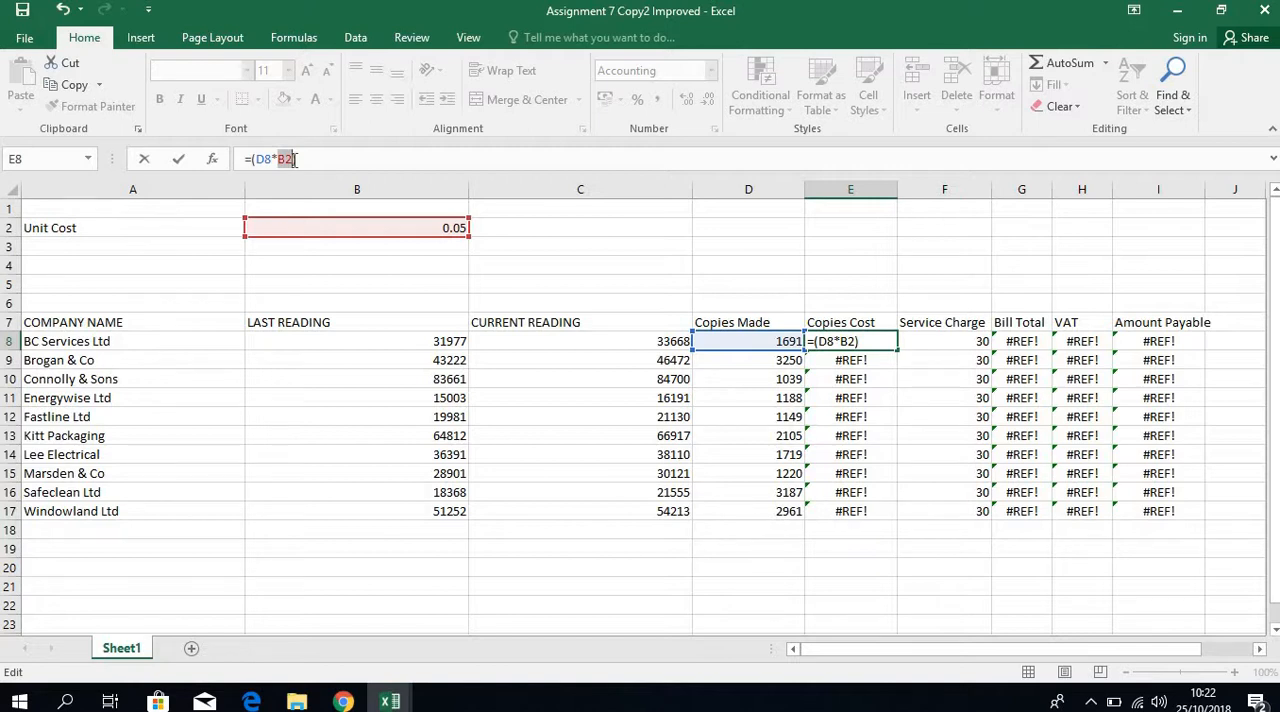
key("F4")
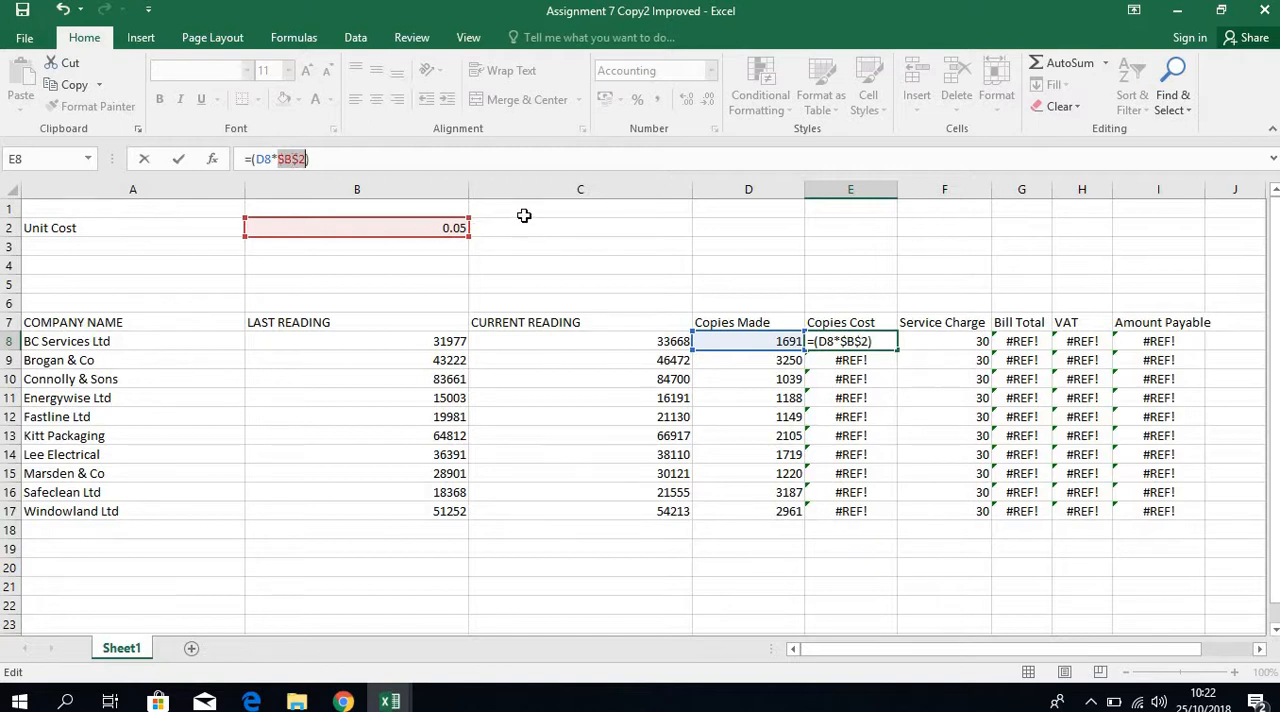
key("Return")
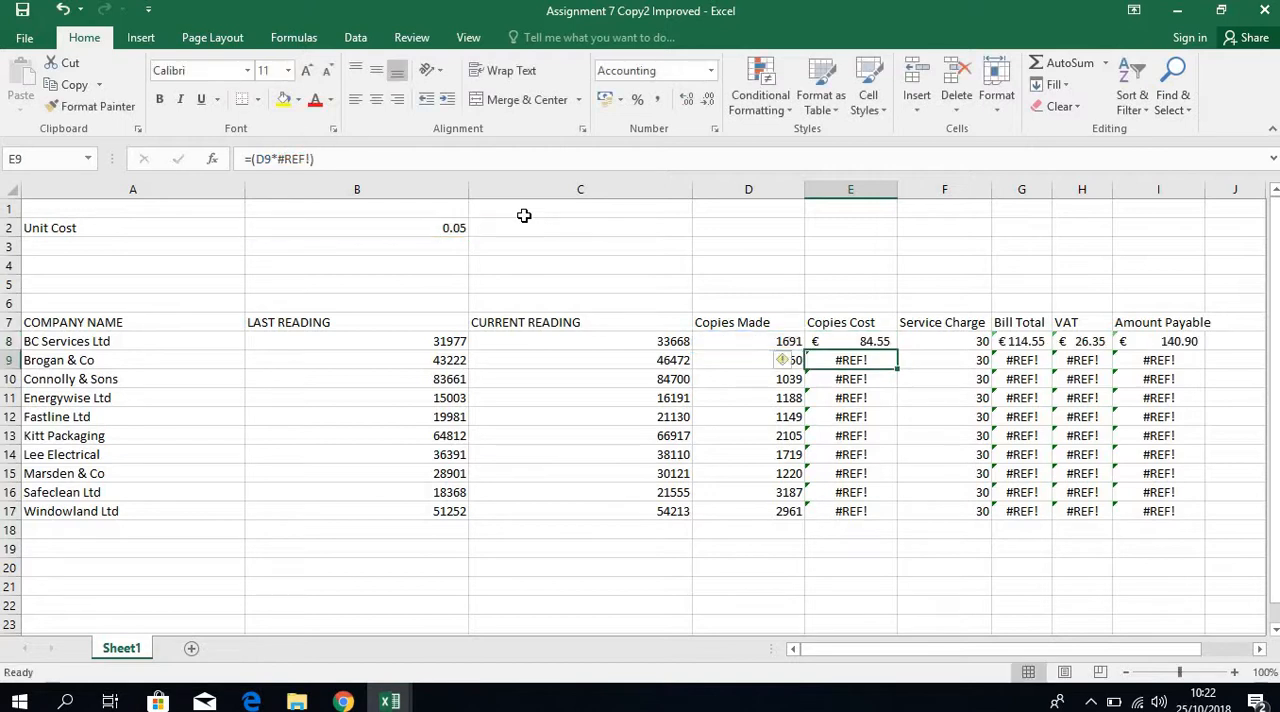
left_click(893, 346)
left_click_drag(899, 351, 893, 520)
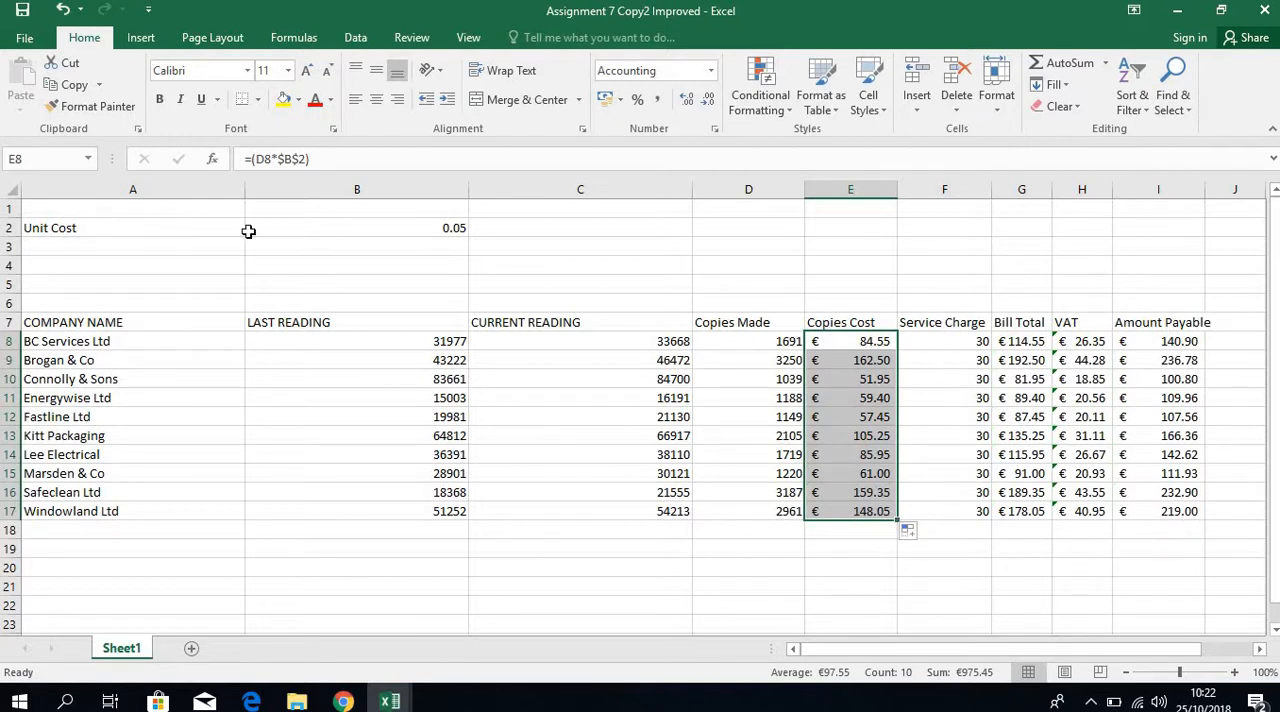
Enter the label Service Charge in A3 and the value 30 in B3.
left_click(145, 248)
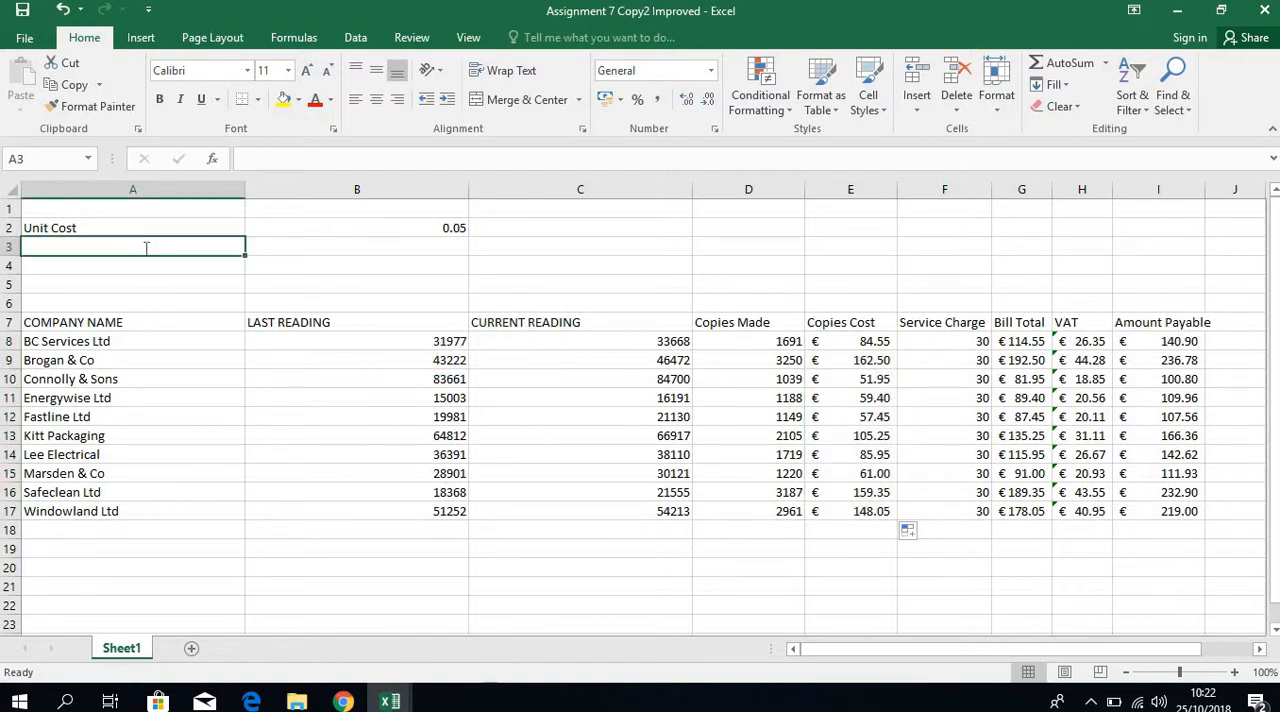
type("Service Carge")
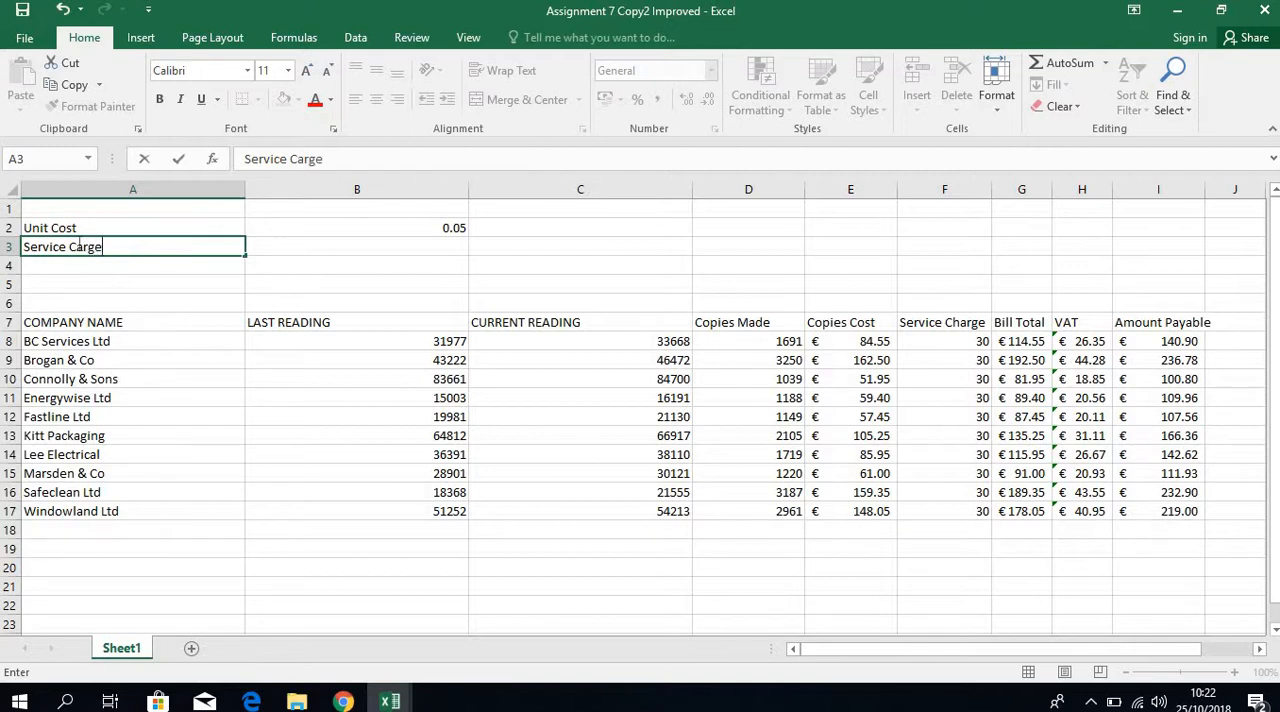
type("h")
left_click(334, 245)
type("30")
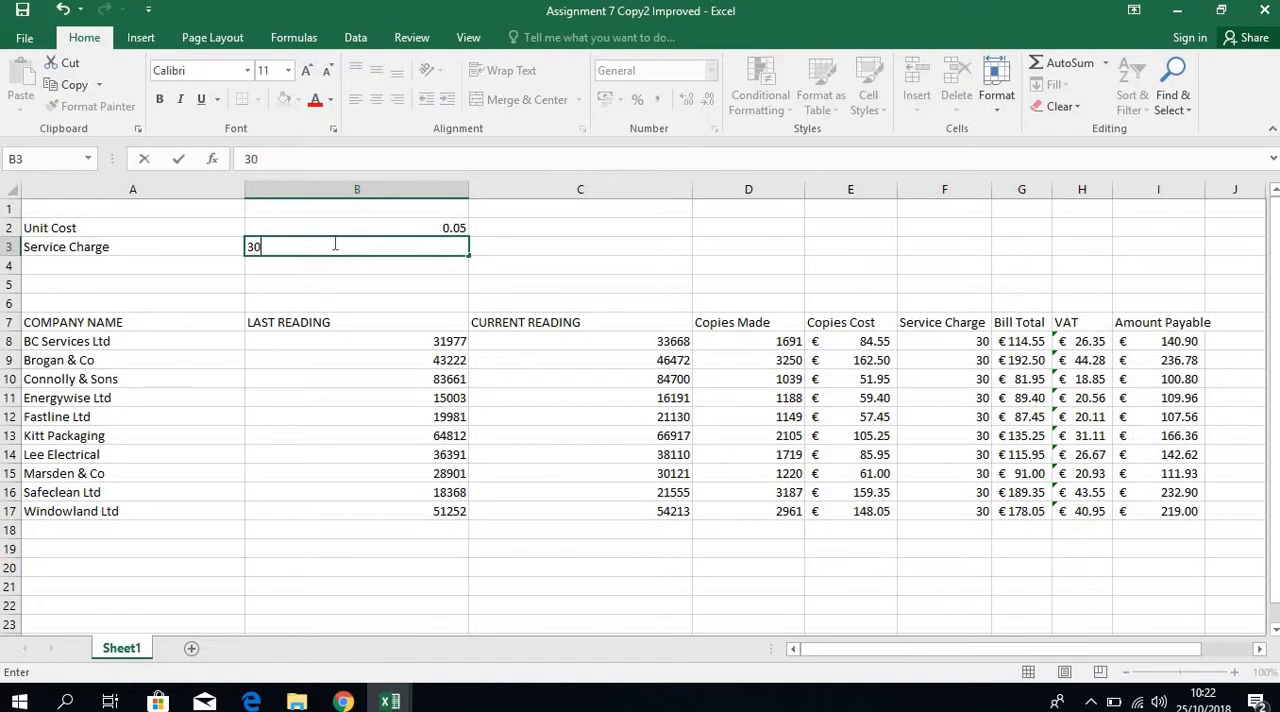
key("Return")
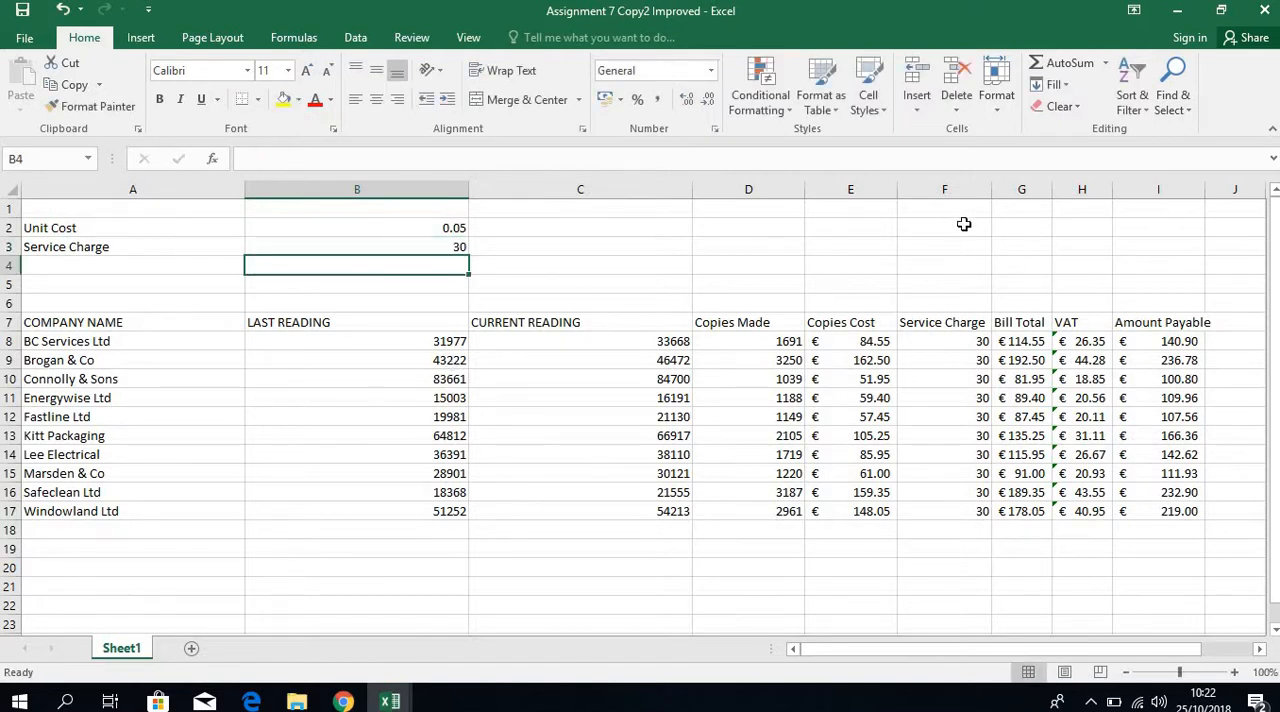
Delete the table's Service Charge column and format the service charge in B3 as euro accounting currency.
left_click(958, 190)
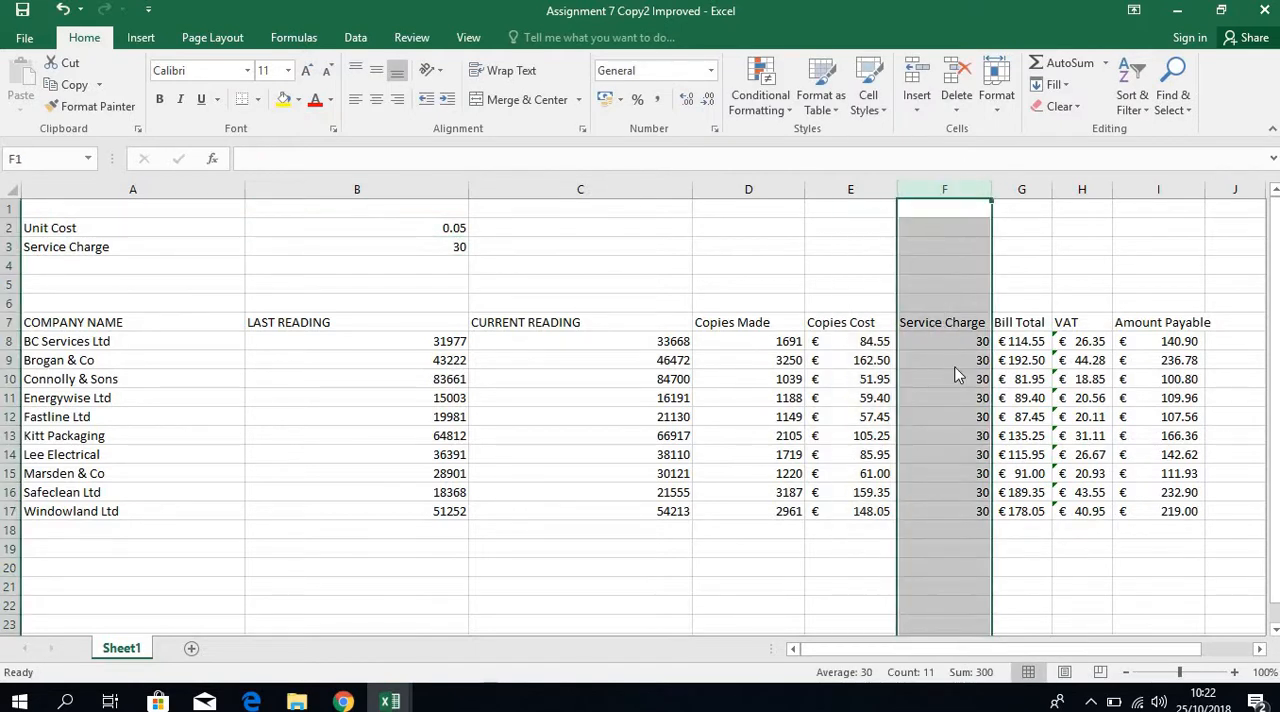
right_click(955, 374)
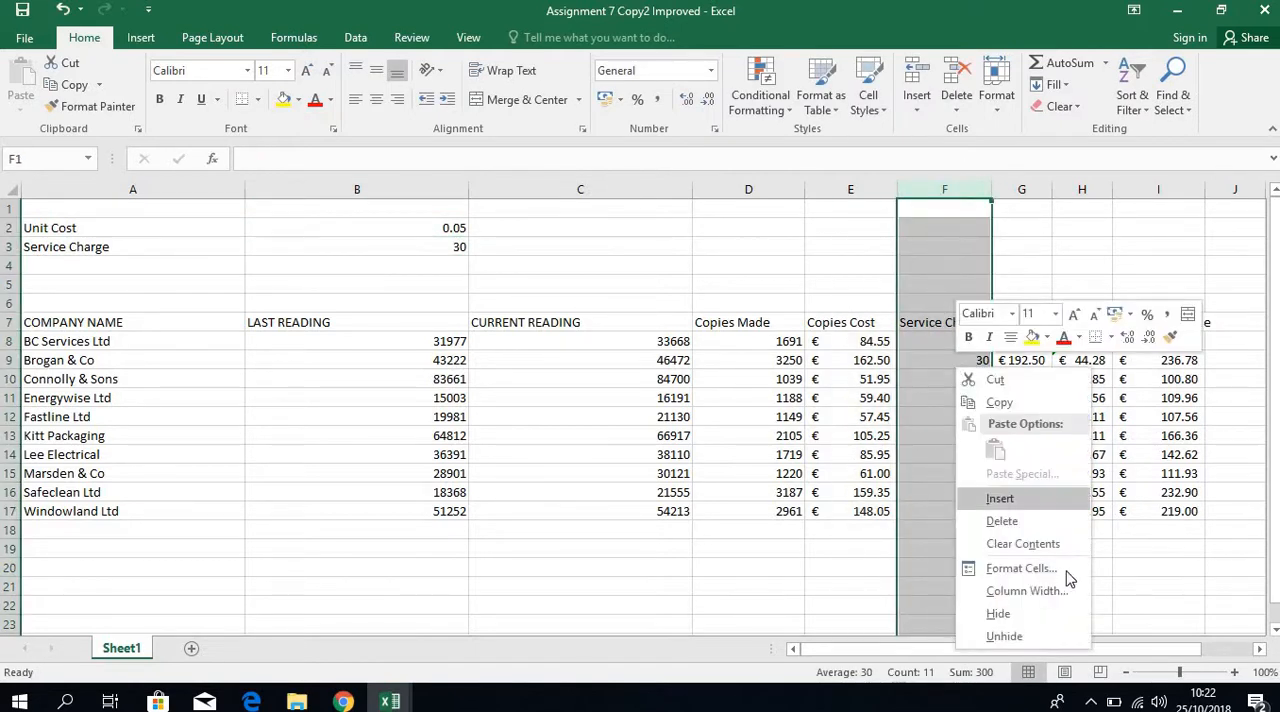
left_click(1002, 521)
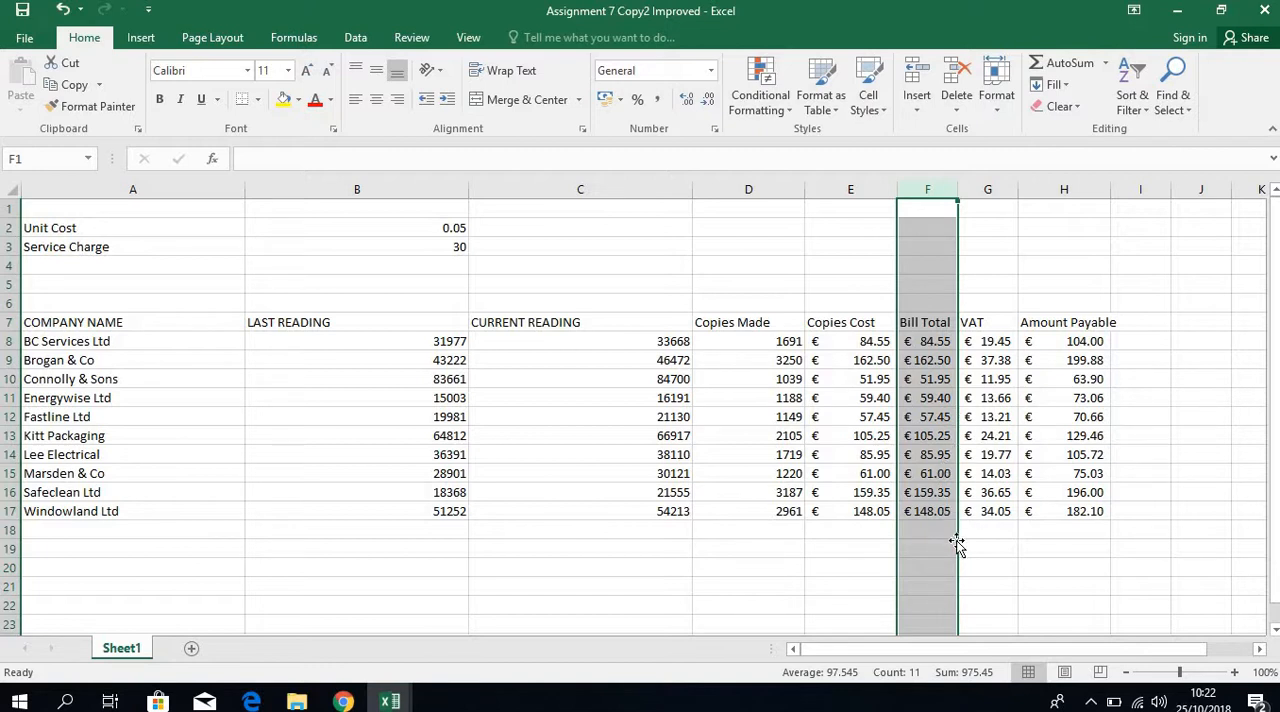
left_click(448, 246)
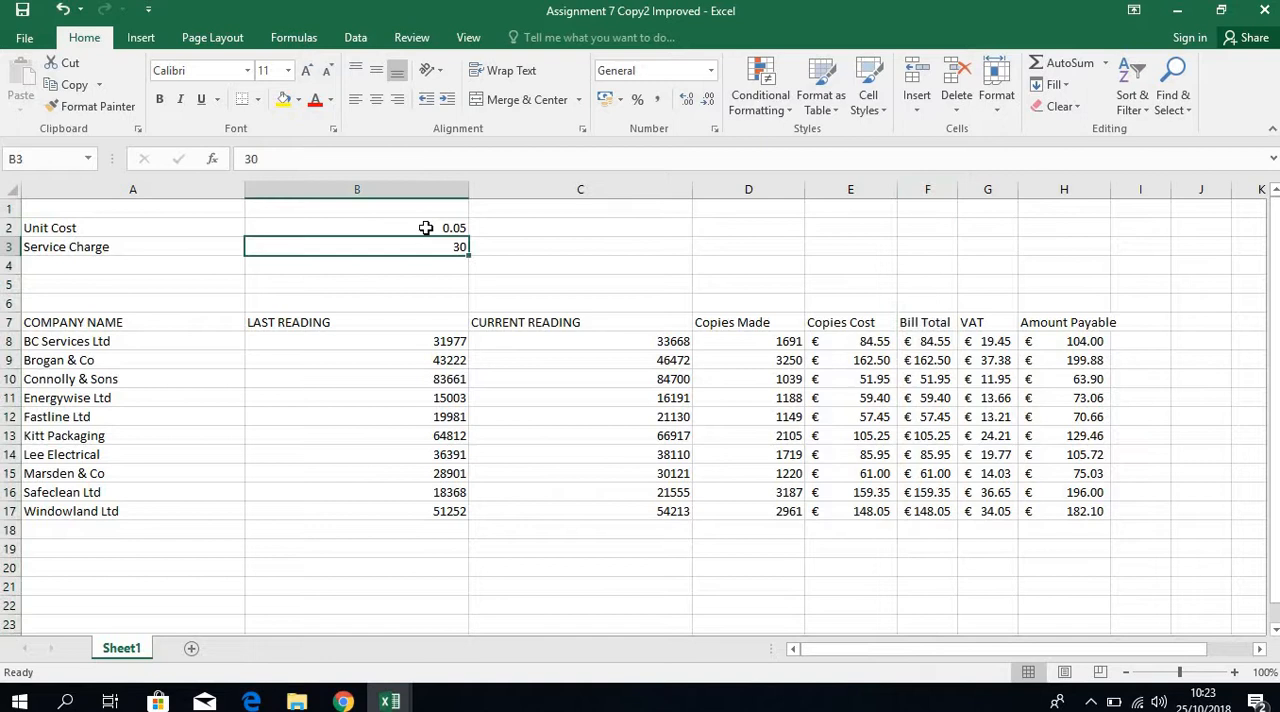
left_click(607, 99)
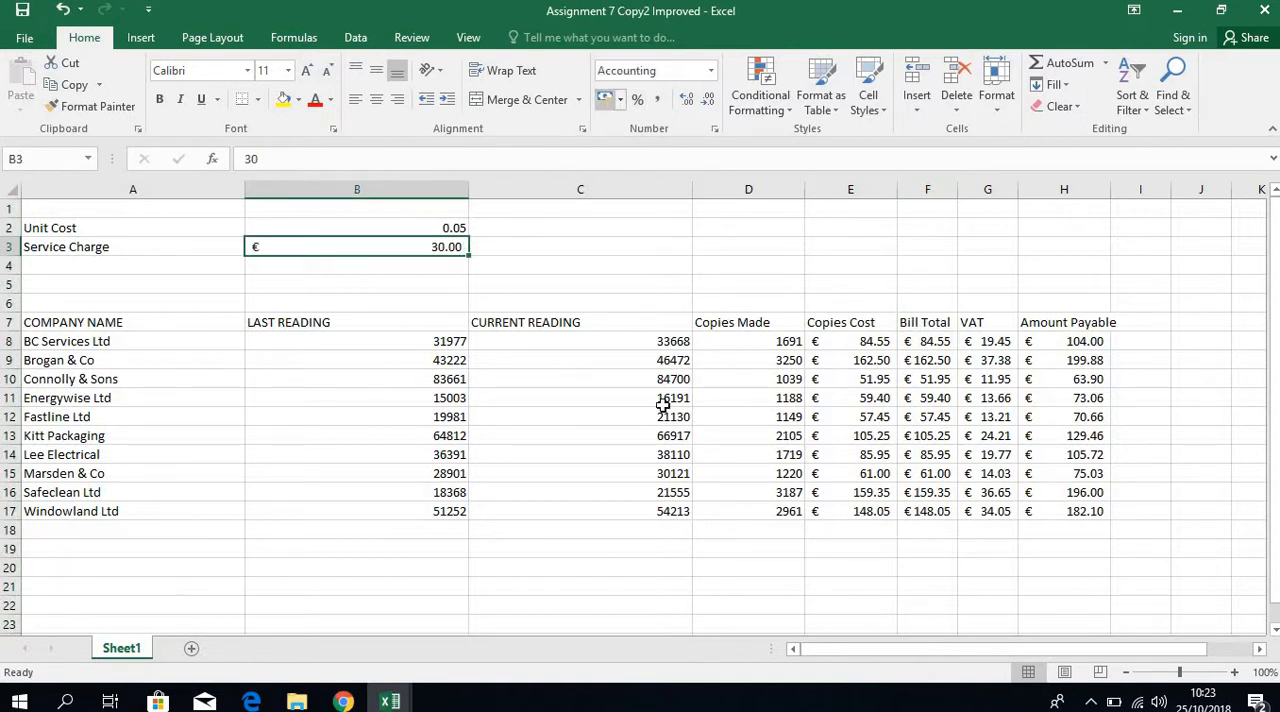
Replace the Bill Total formula in F8 with =(E8+$B$3), referencing the service charge absolutely.
left_click(942, 340)
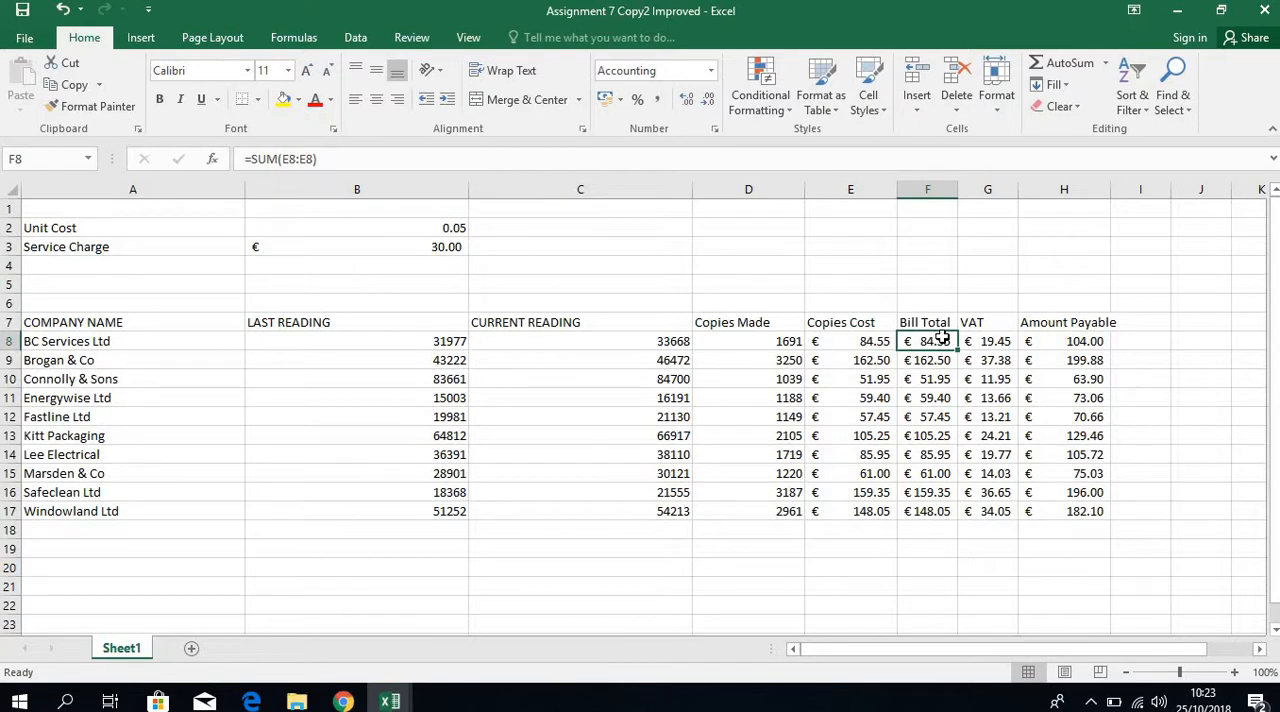
left_click(323, 158)
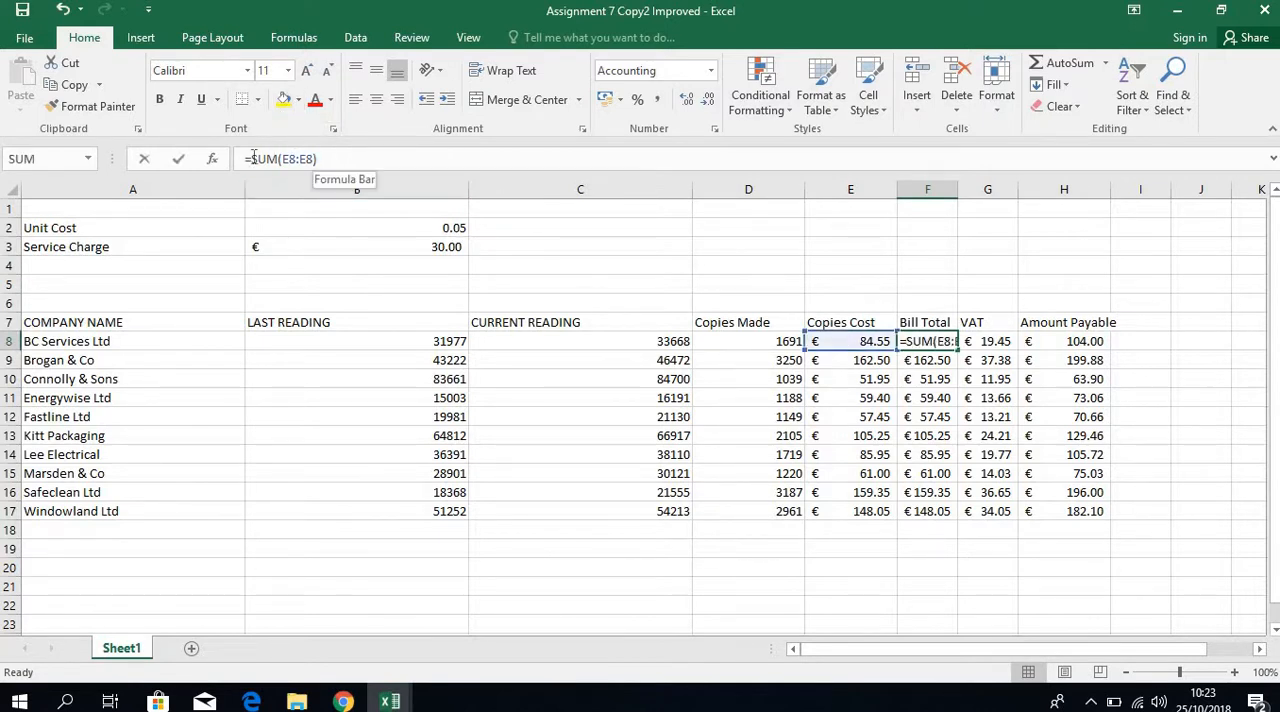
left_click_drag(323, 158, 251, 158)
type("=(")
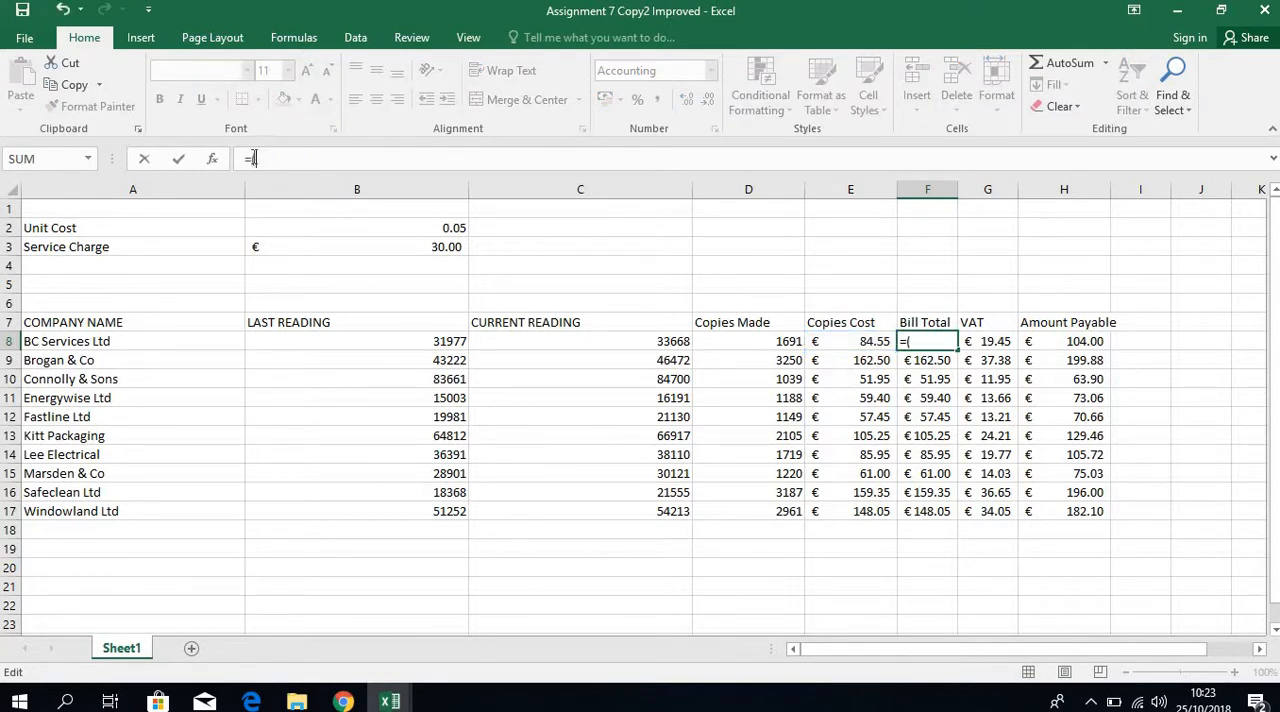
left_click(849, 338)
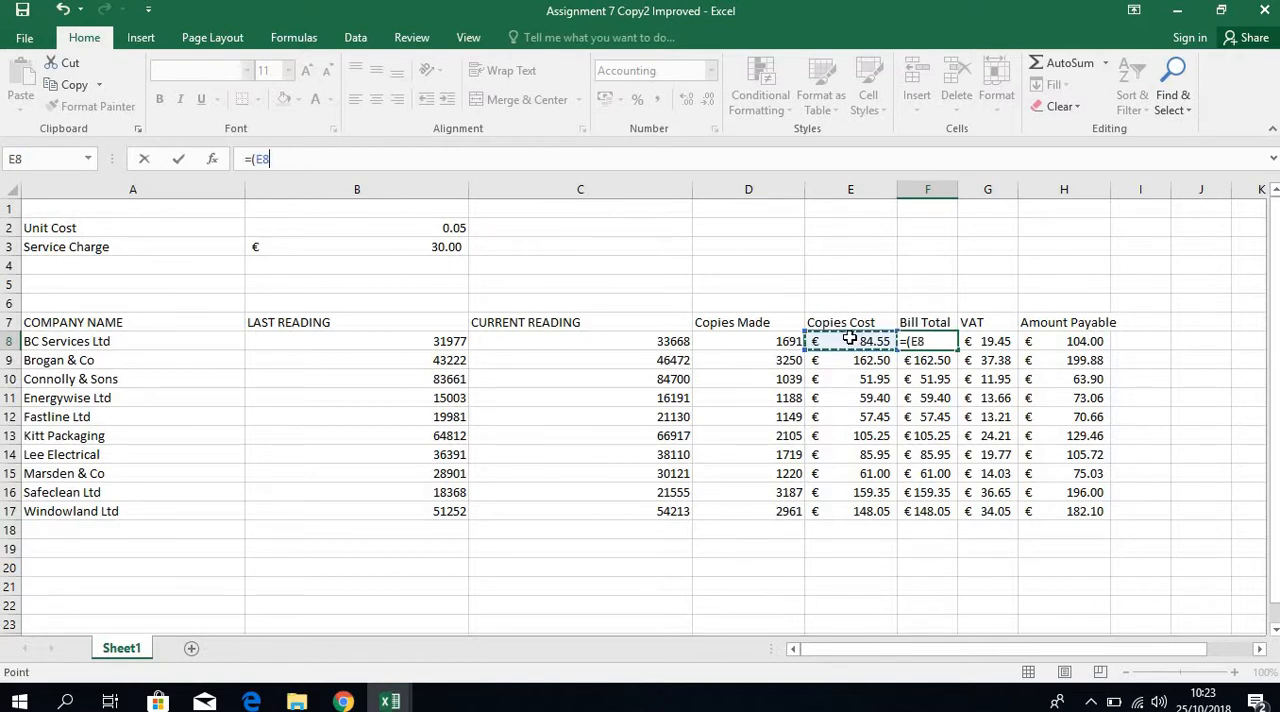
type("+")
left_click(429, 246)
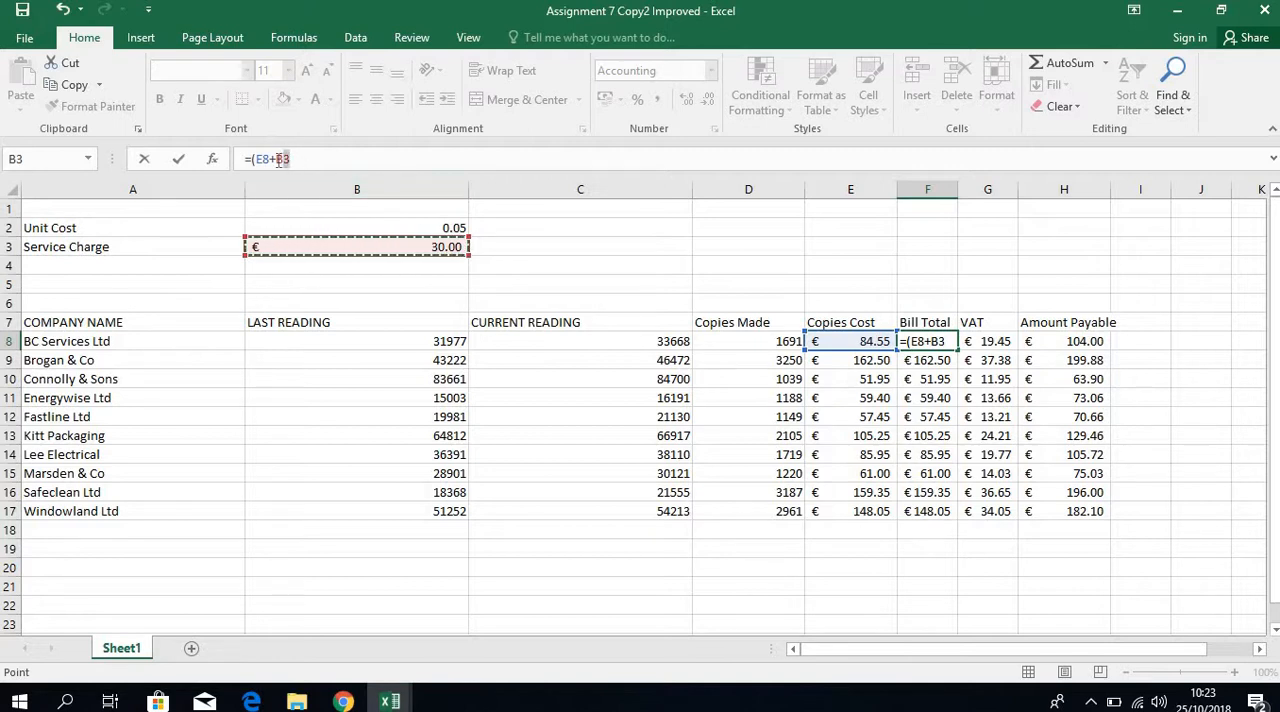
left_click(277, 160)
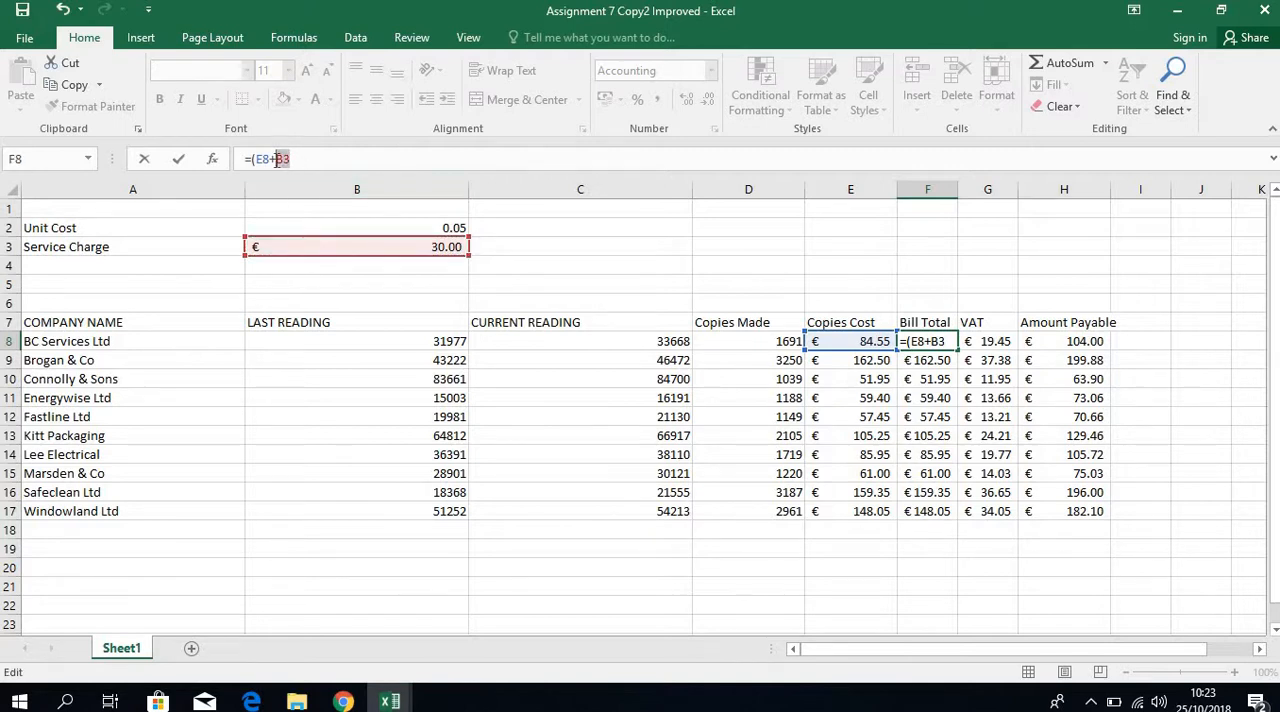
key("F4")
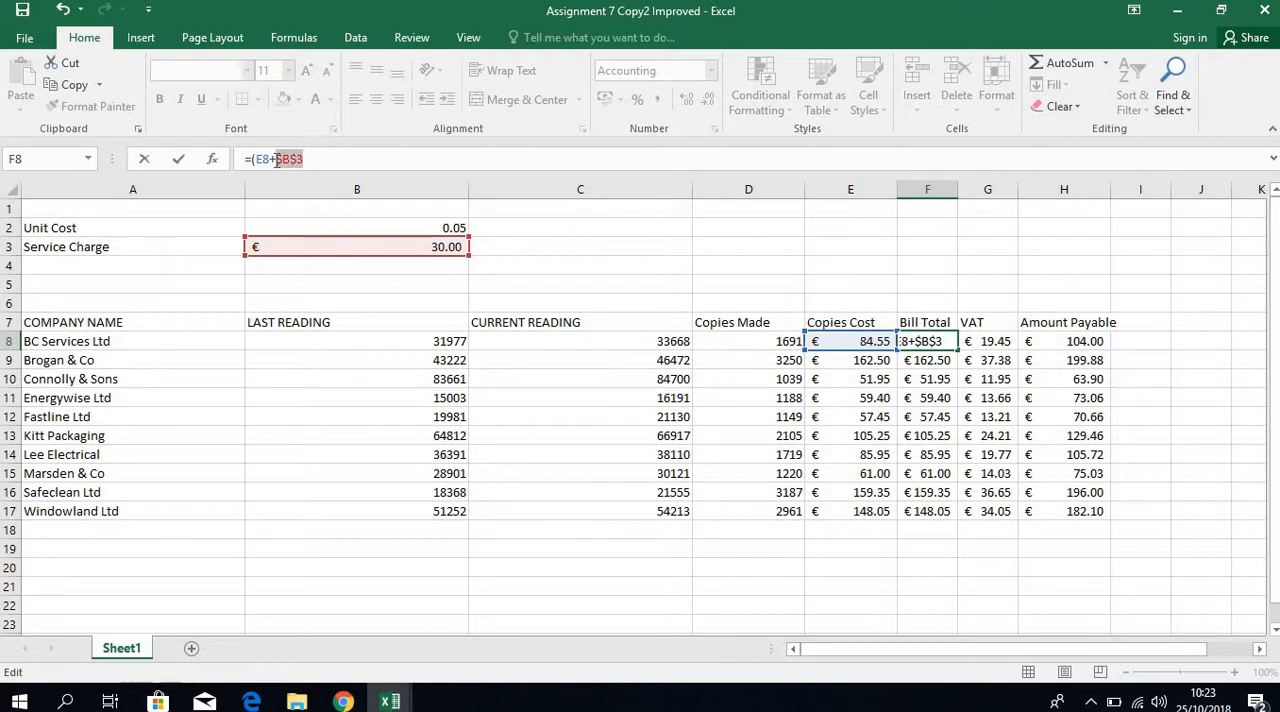
left_click(344, 160)
key("Return")
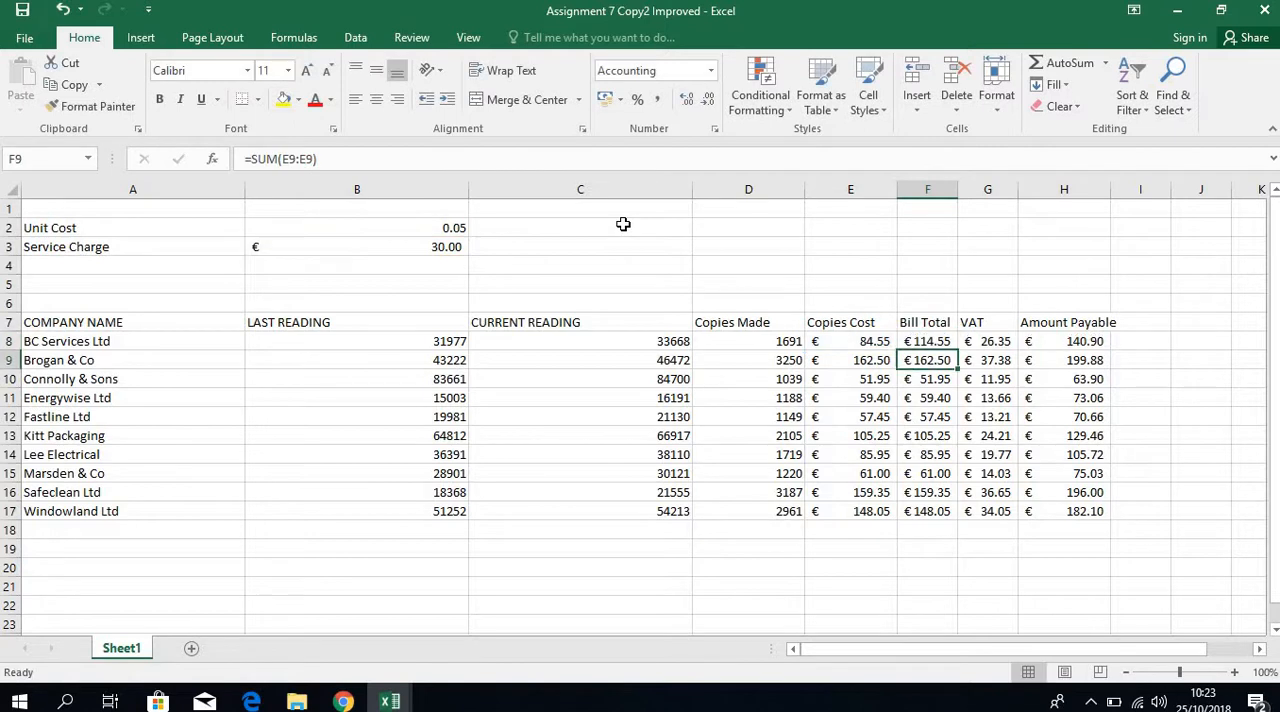
Fill the Bill Total formula from F8 down to F17 and check the copied formulas in F17, F13 and F9.
left_click(948, 345)
left_click_drag(958, 350, 955, 528)
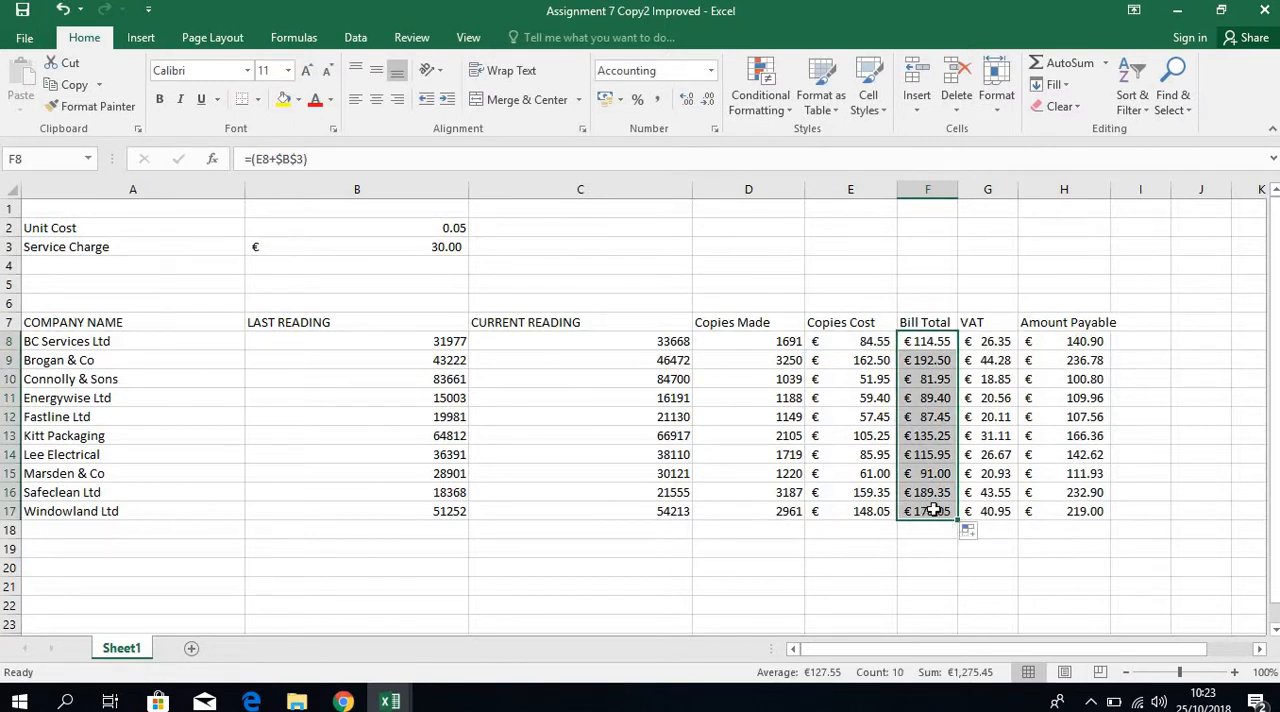
left_click(935, 511)
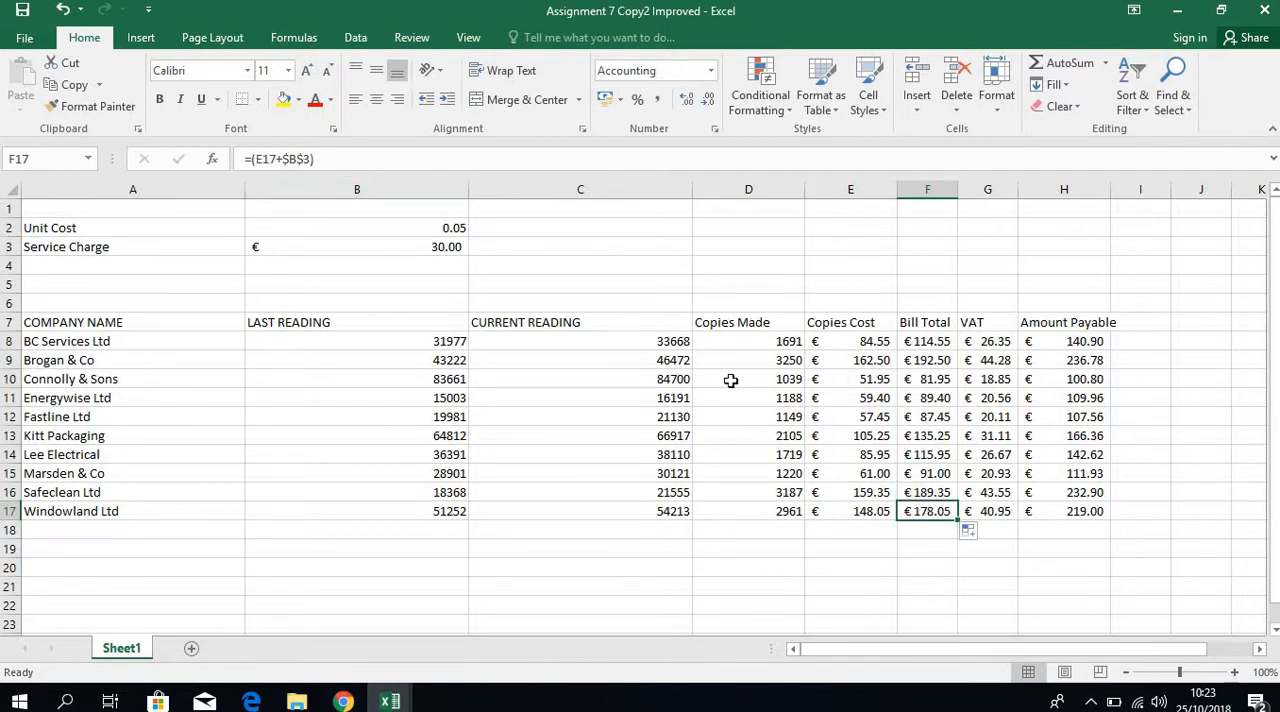
left_click(930, 433)
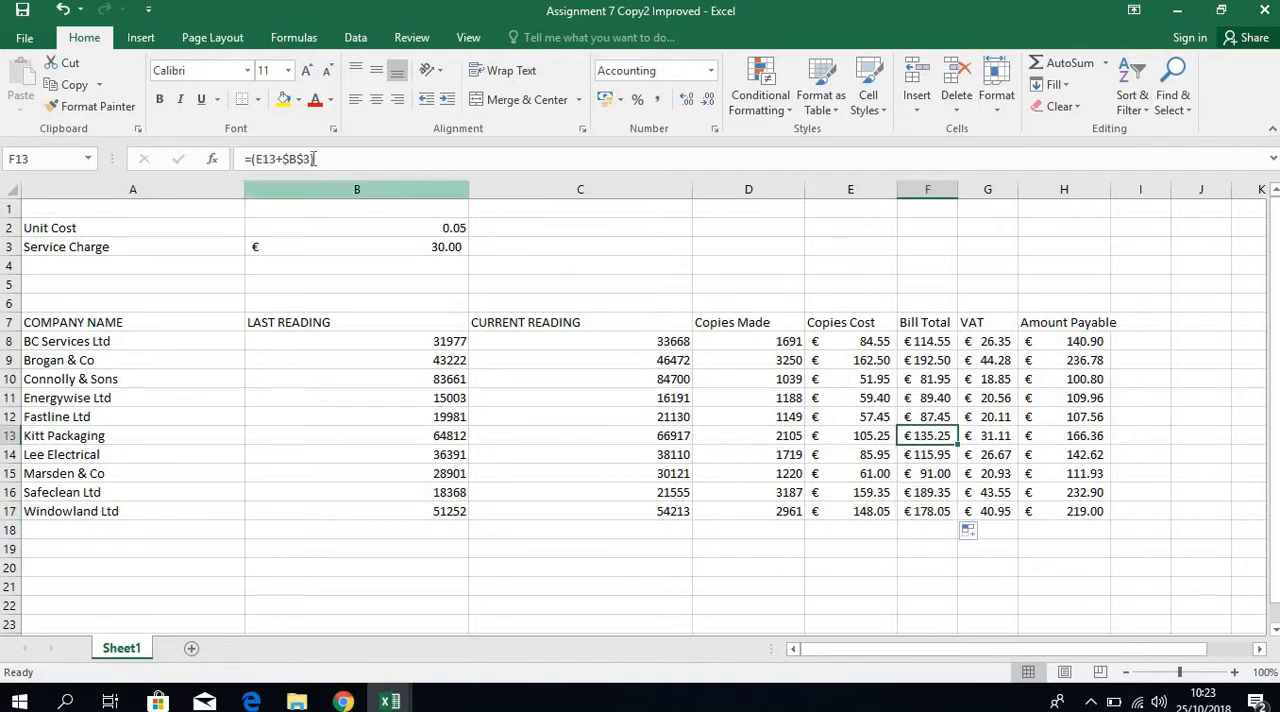
left_click(940, 365)
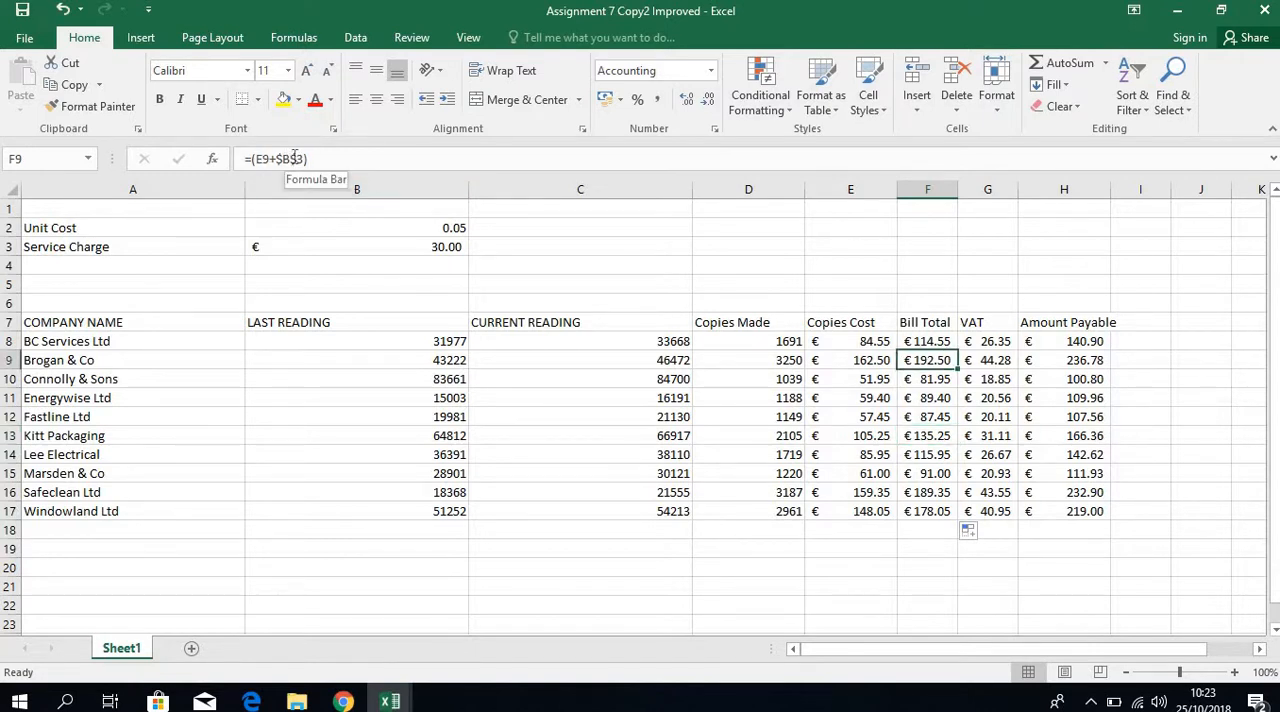
Enter the label VAT in A4 and the value .23 in B4, and format B4 as a percentage.
left_click(993, 341)
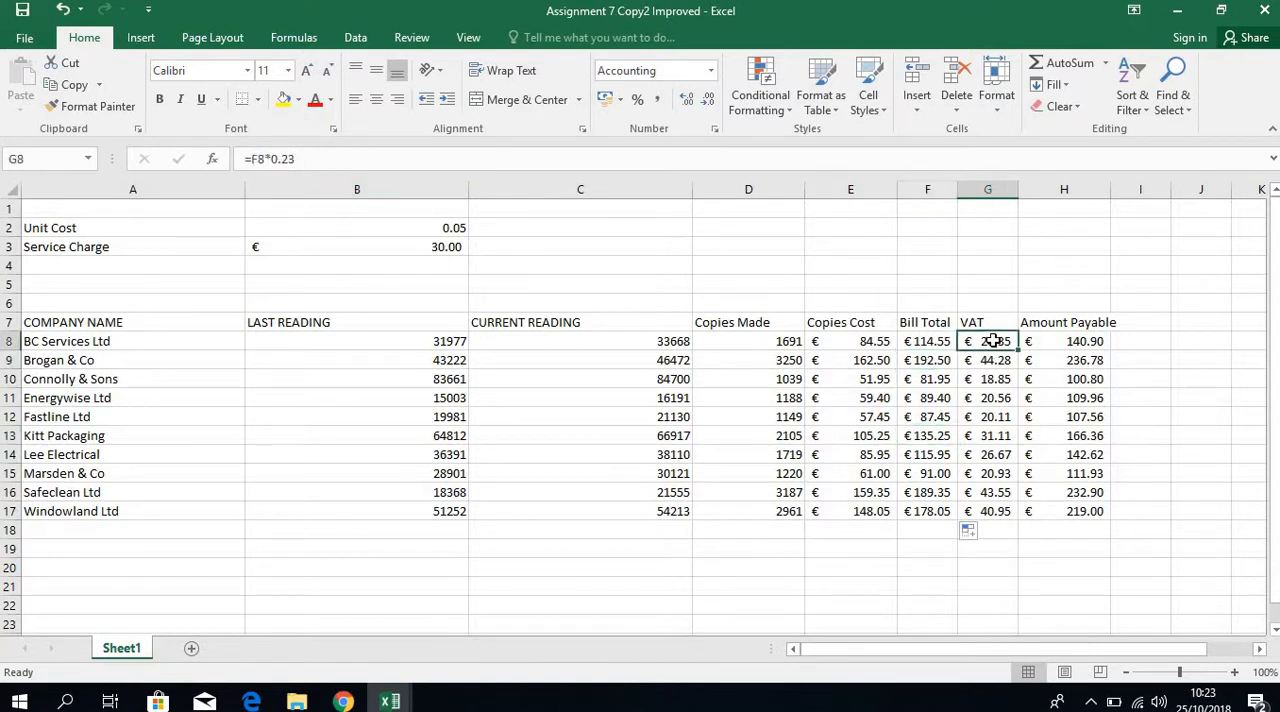
left_click(181, 261)
type("VAT")
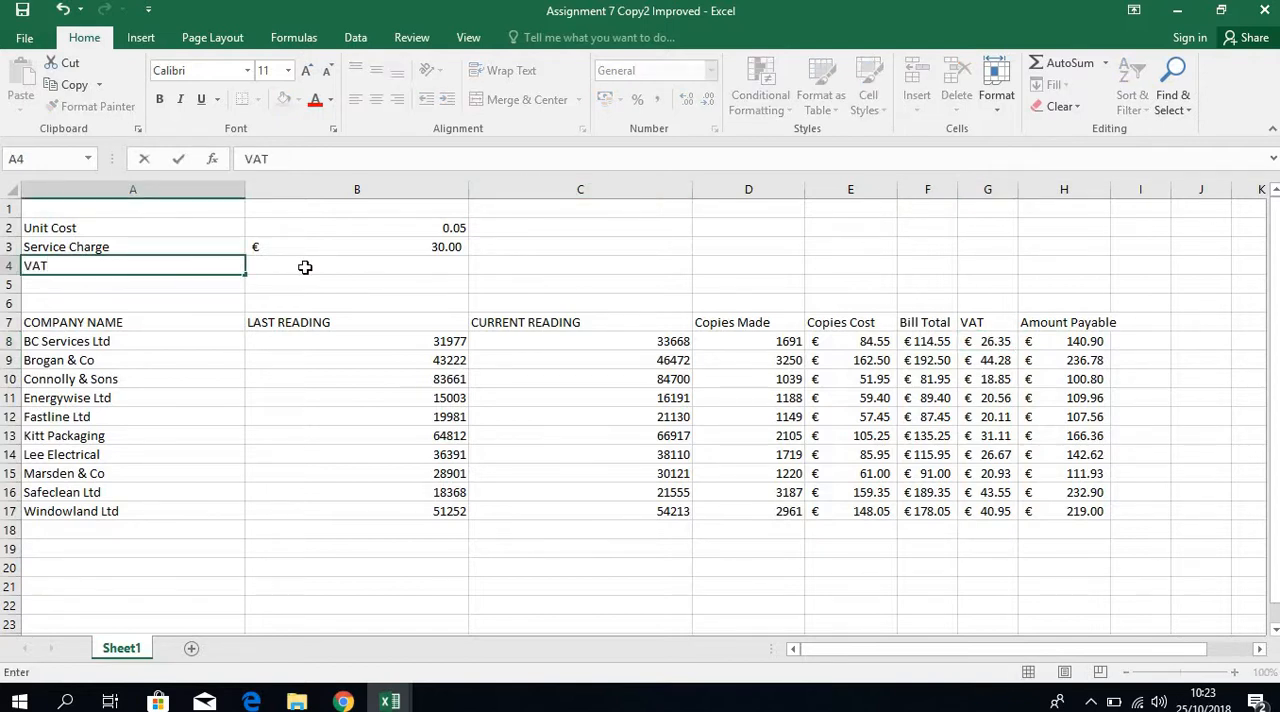
left_click(305, 267)
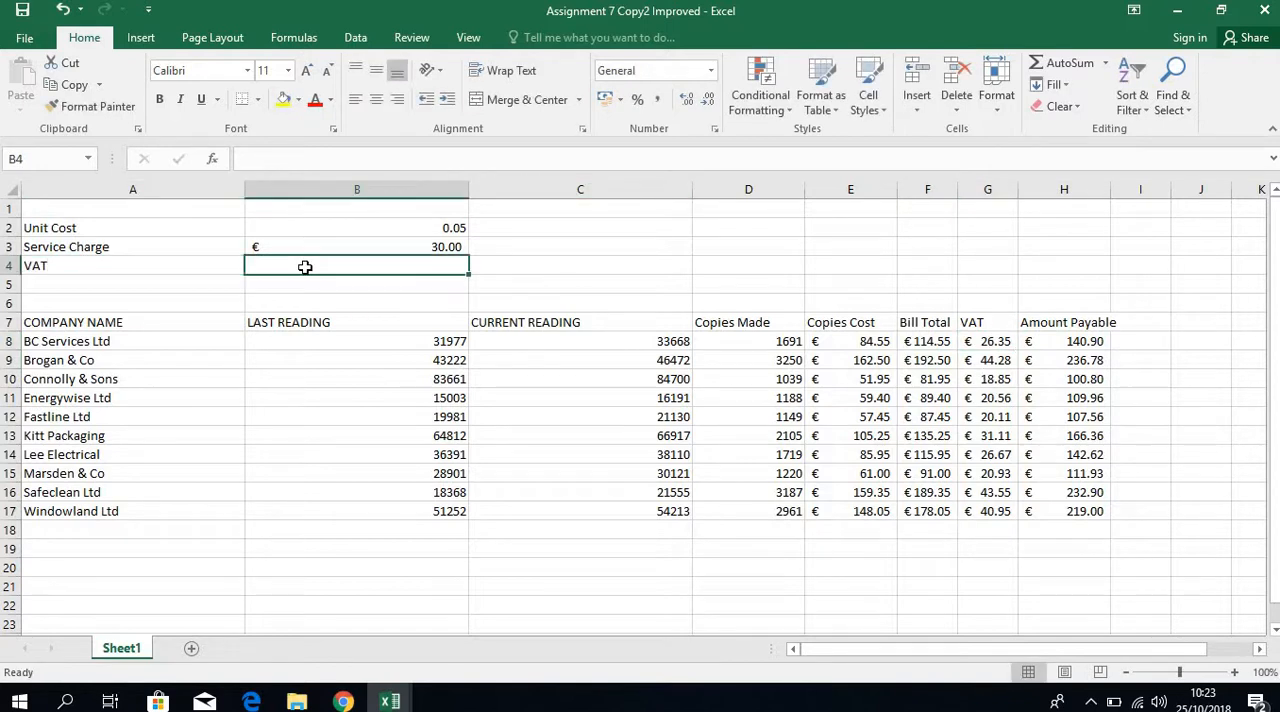
type(".")
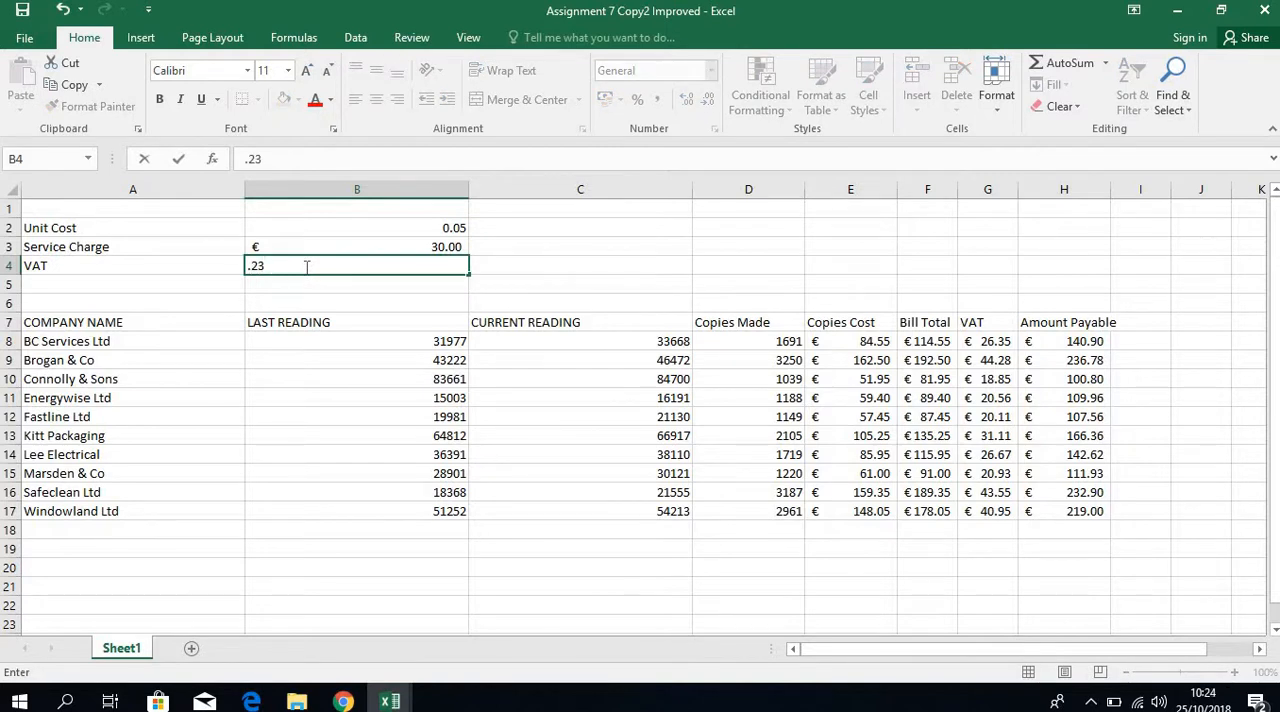
type("23")
key("Return")
left_click(394, 262)
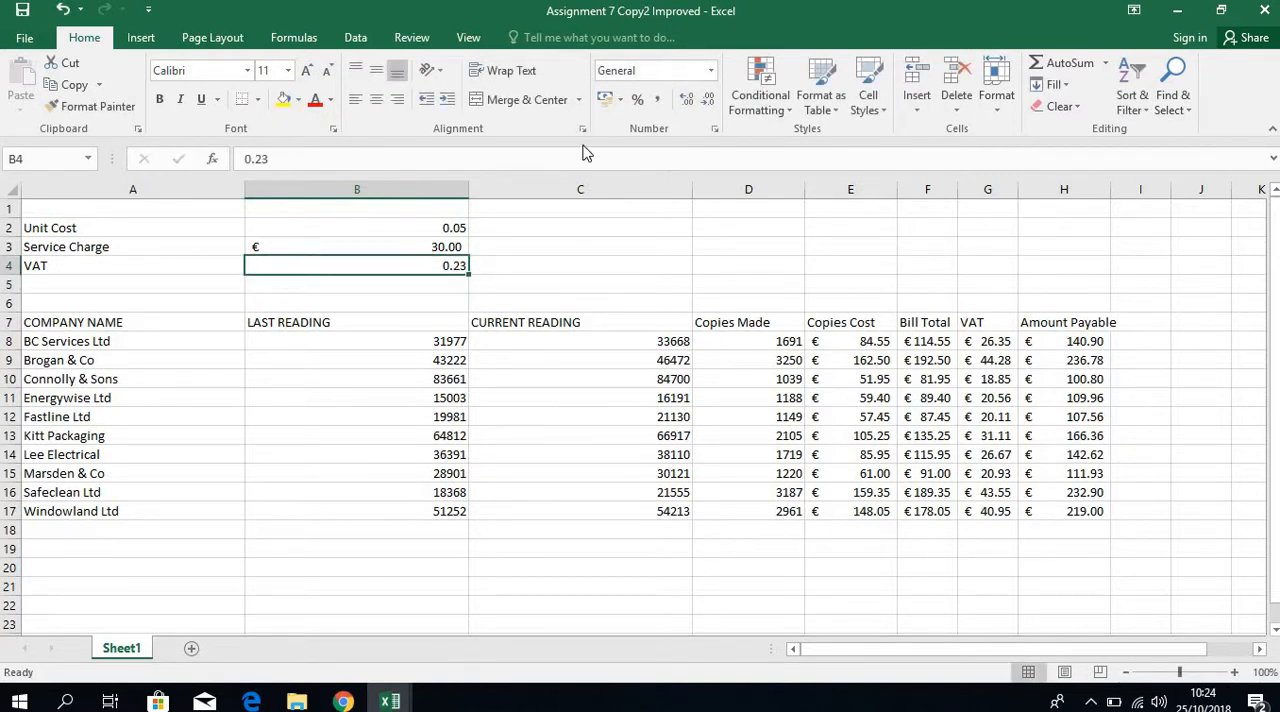
left_click(638, 99)
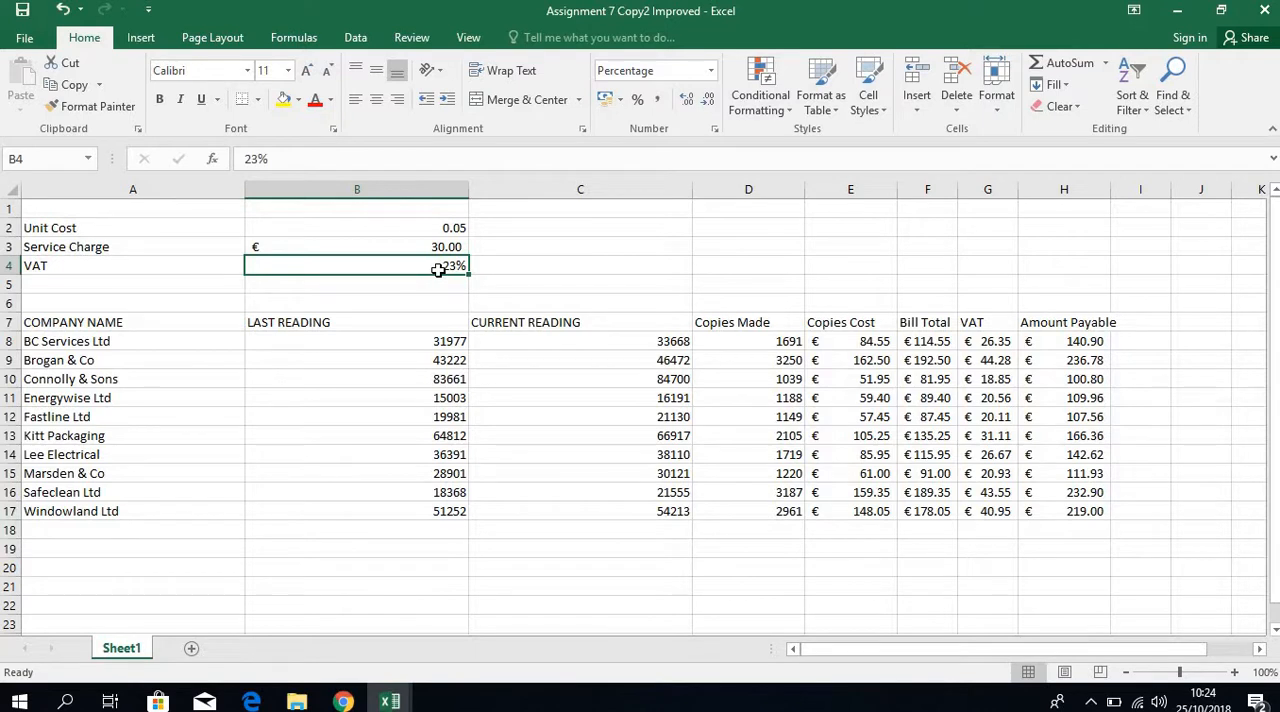
Try re-entering the VAT rate in B4 as 23% and as .23%.
type("23")
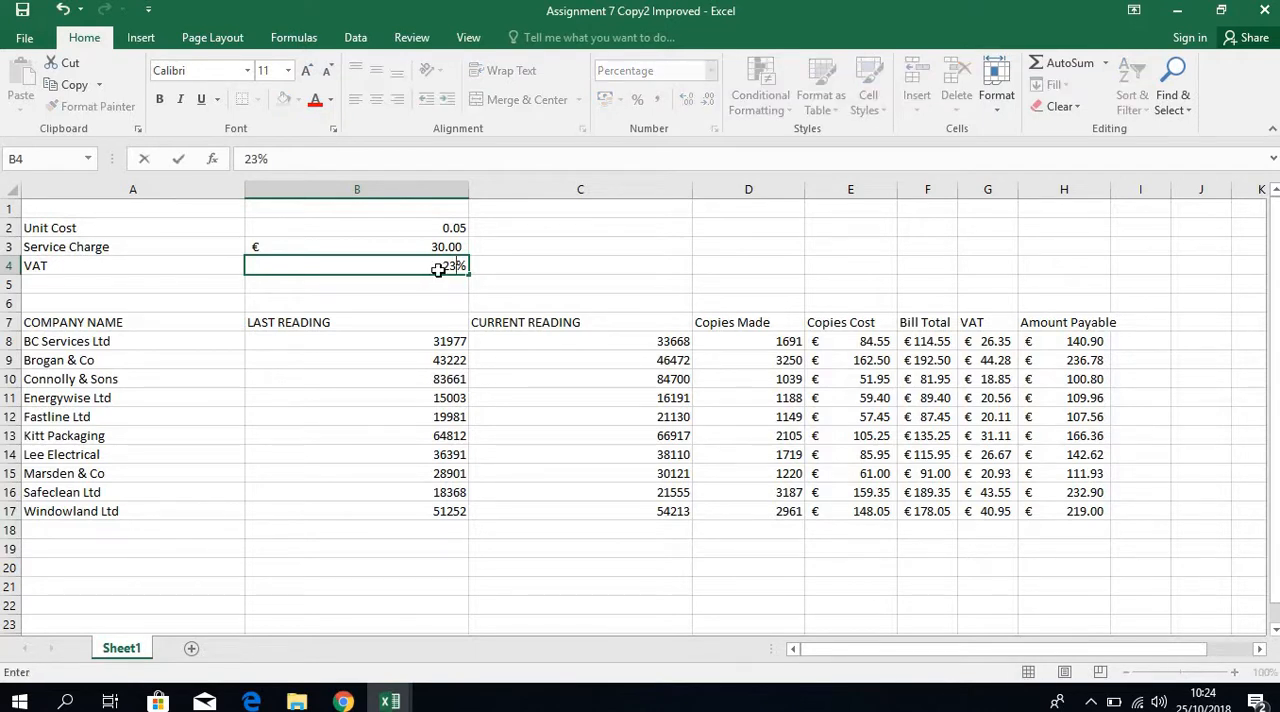
key("Return")
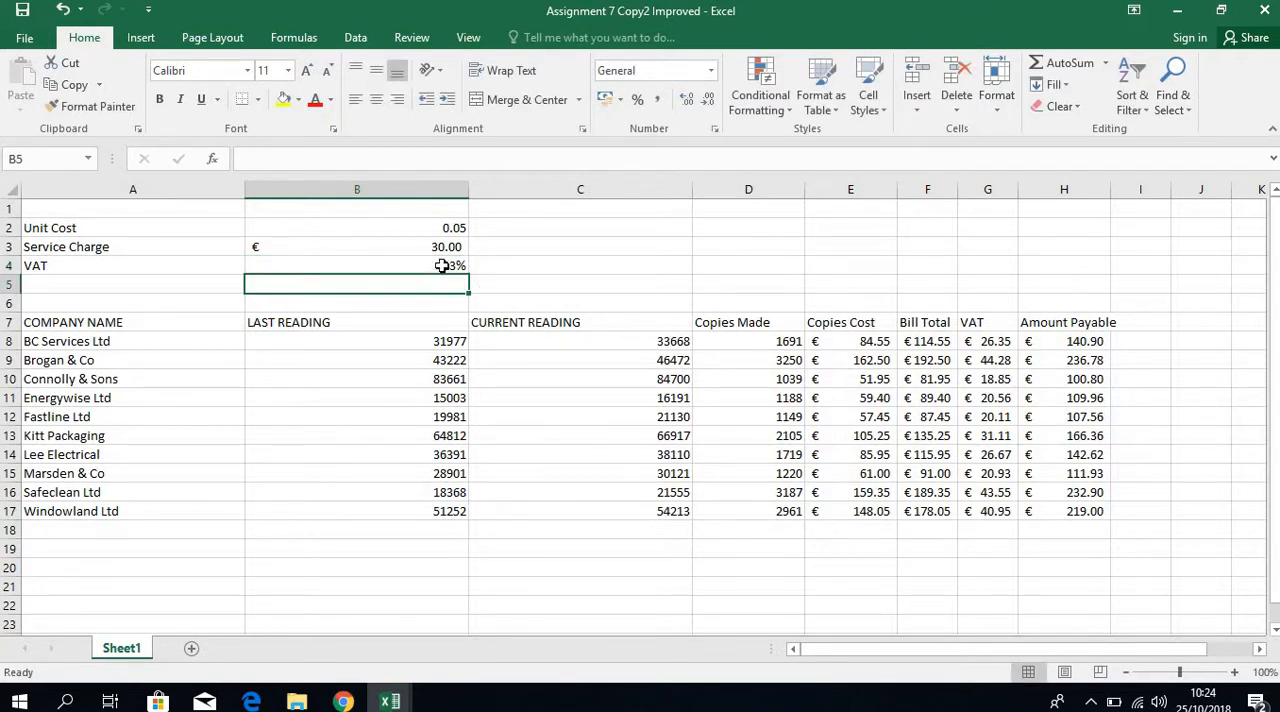
left_click(442, 265)
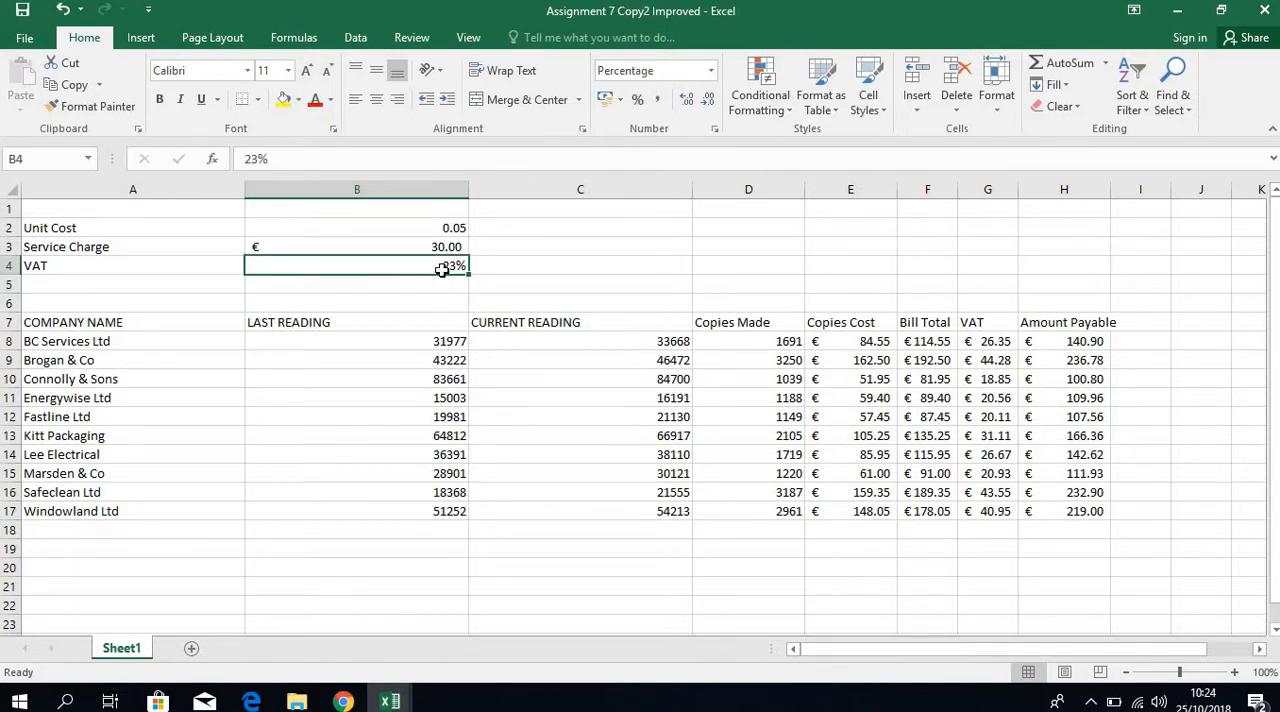
left_click(258, 159)
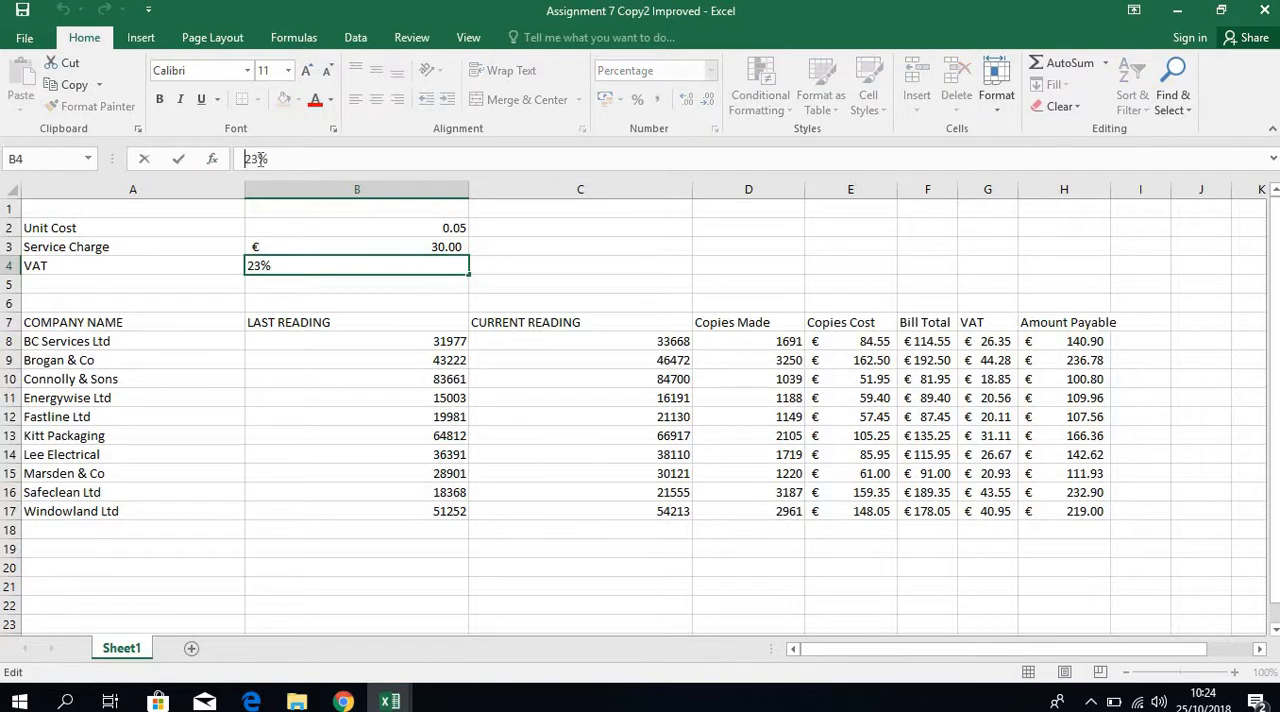
type(".")
key("Return")
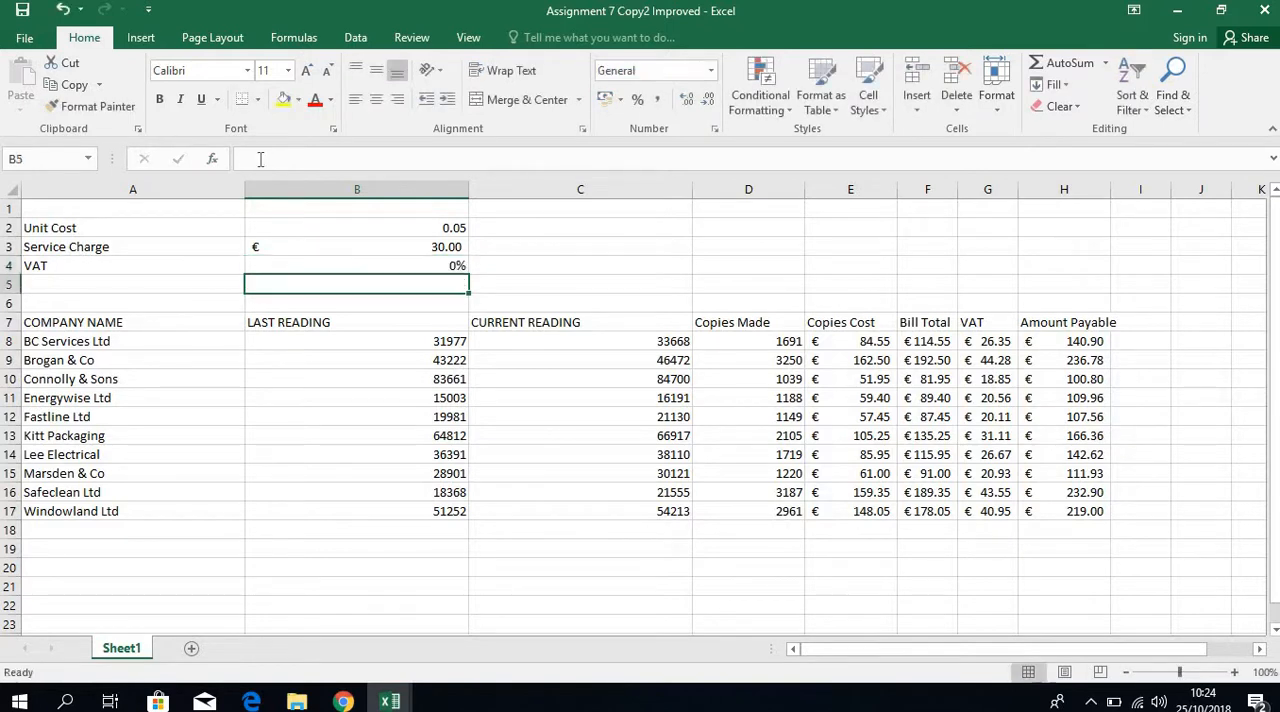
Clear the VAT rate in B4 and enter it again as 23%.
left_click(423, 249)
left_click(421, 262)
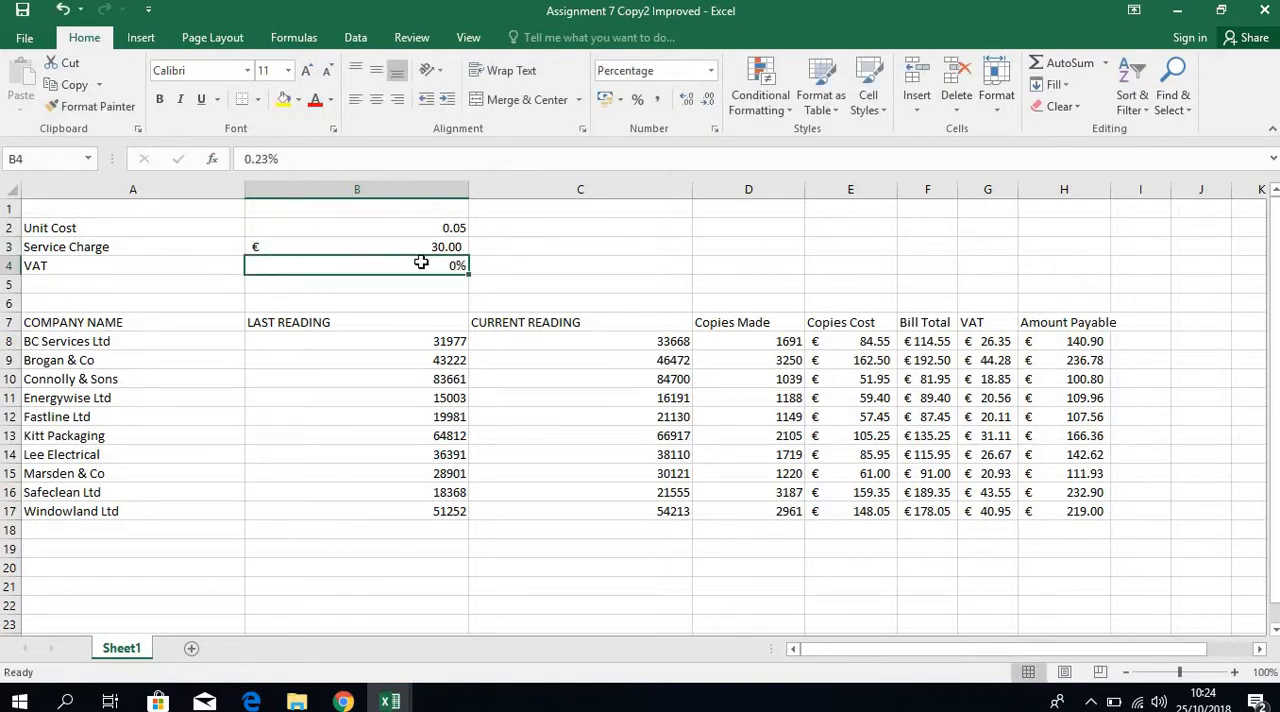
key("Delete")
type(".23")
key("Return")
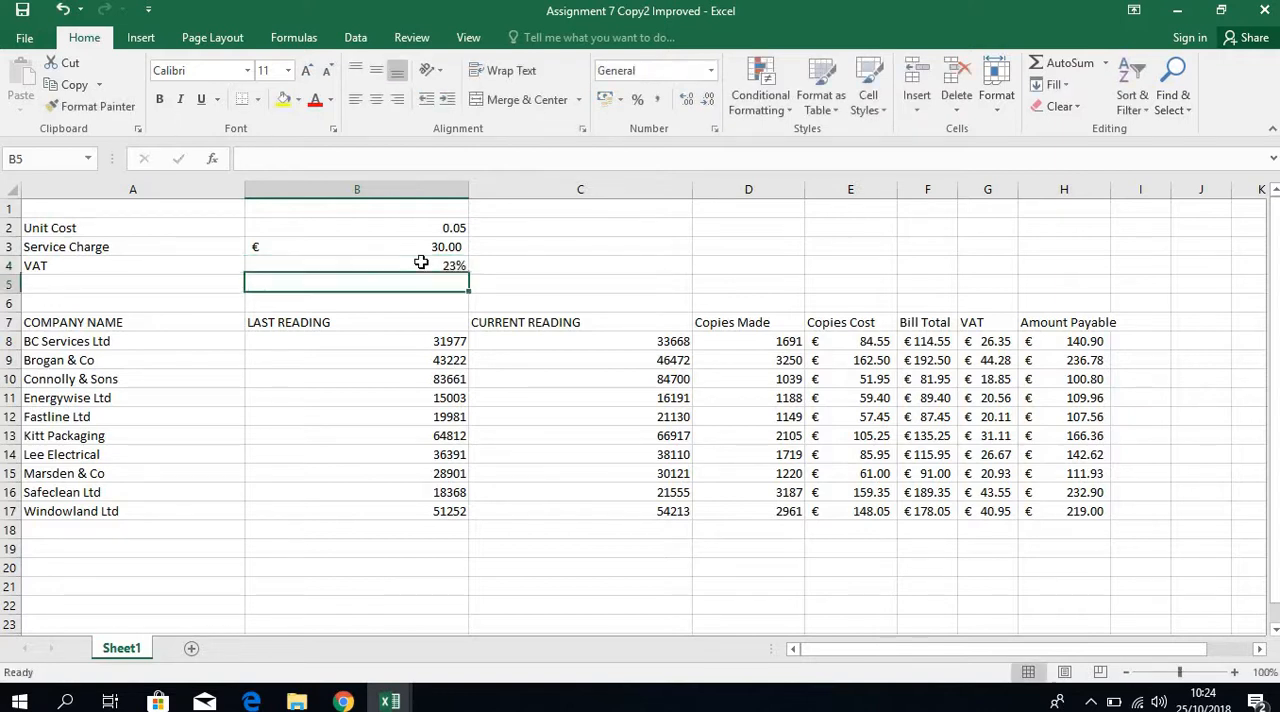
left_click(428, 267)
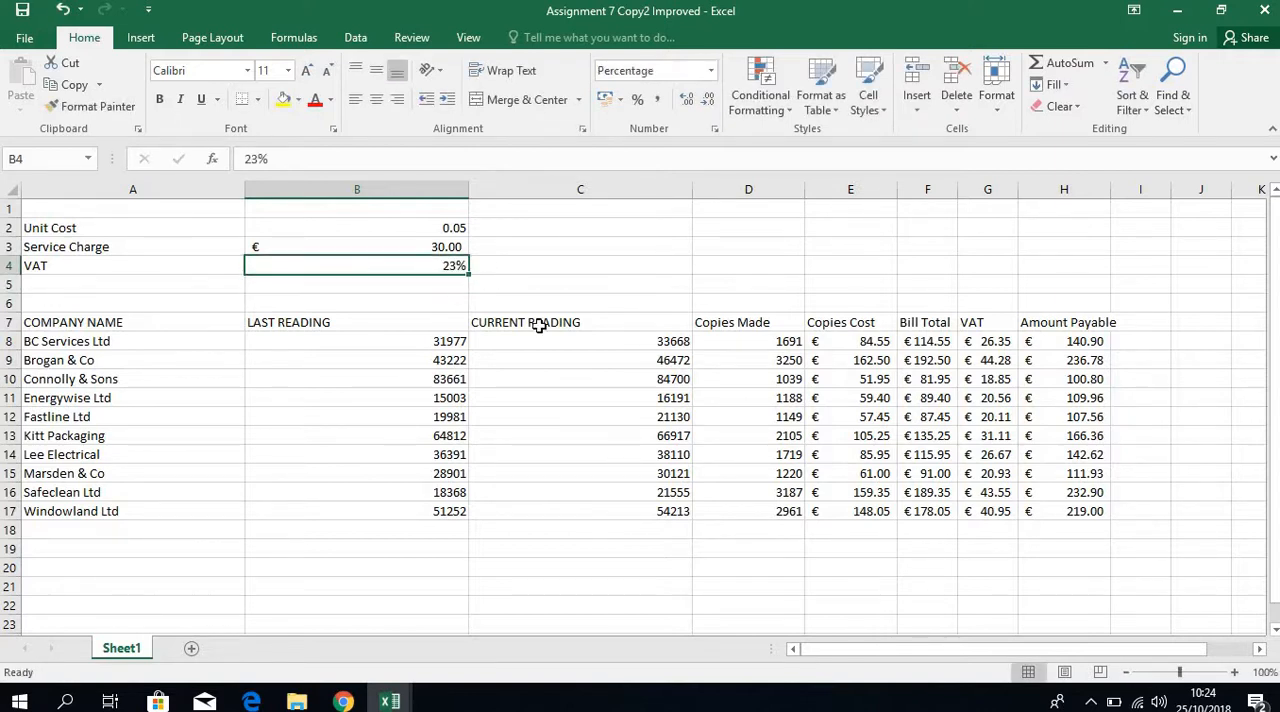
Examine the hard-coded 0.23 rate in the VAT formula in G8.
left_click(1002, 346)
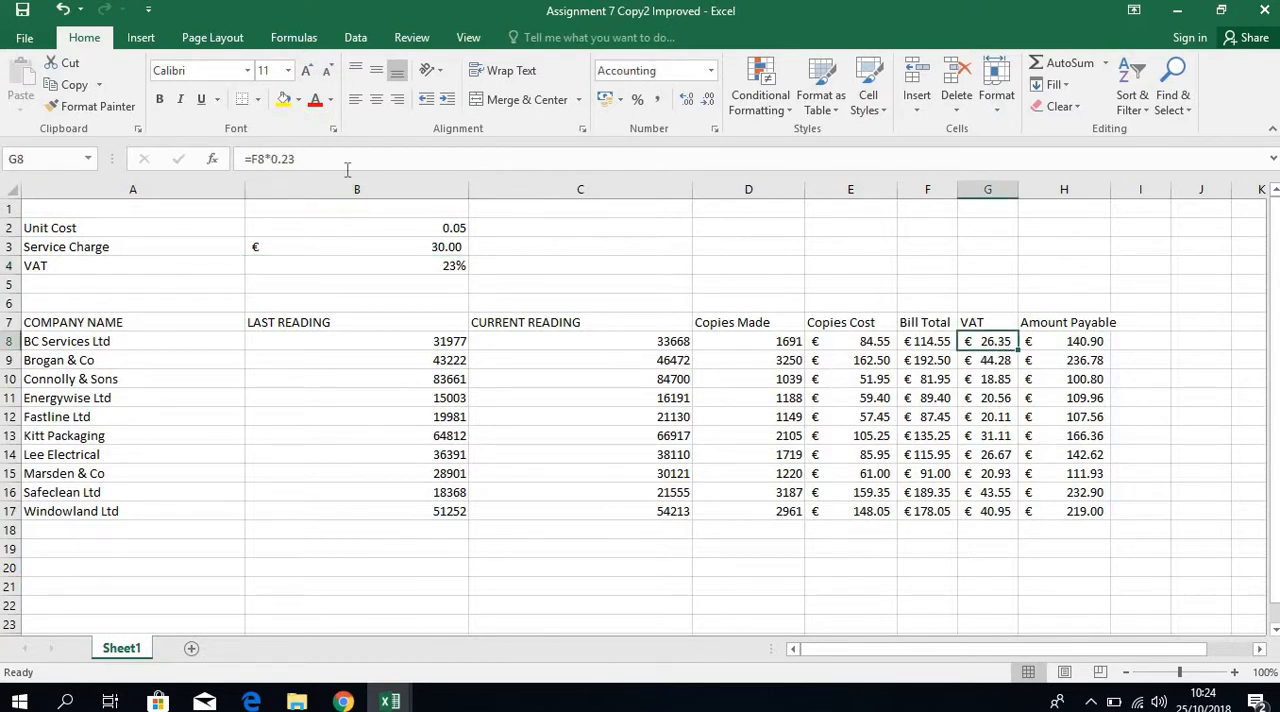
left_click_drag(303, 158, 273, 158)
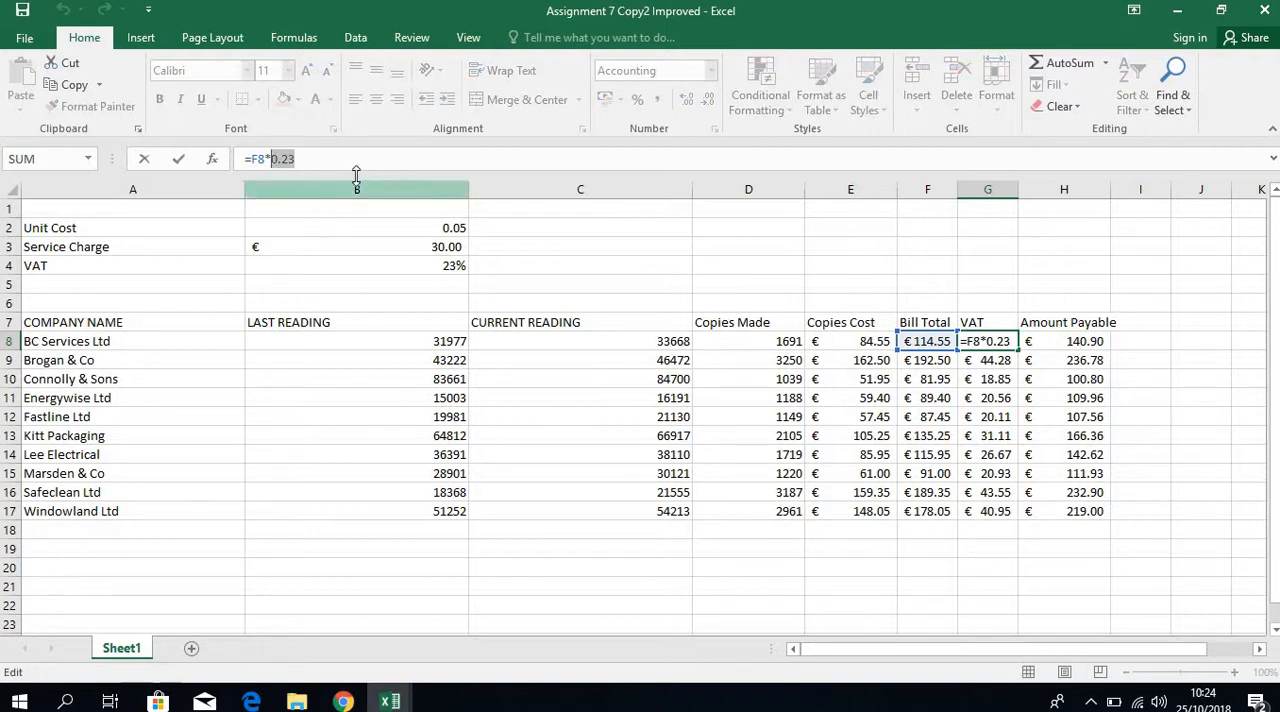
key("Return")
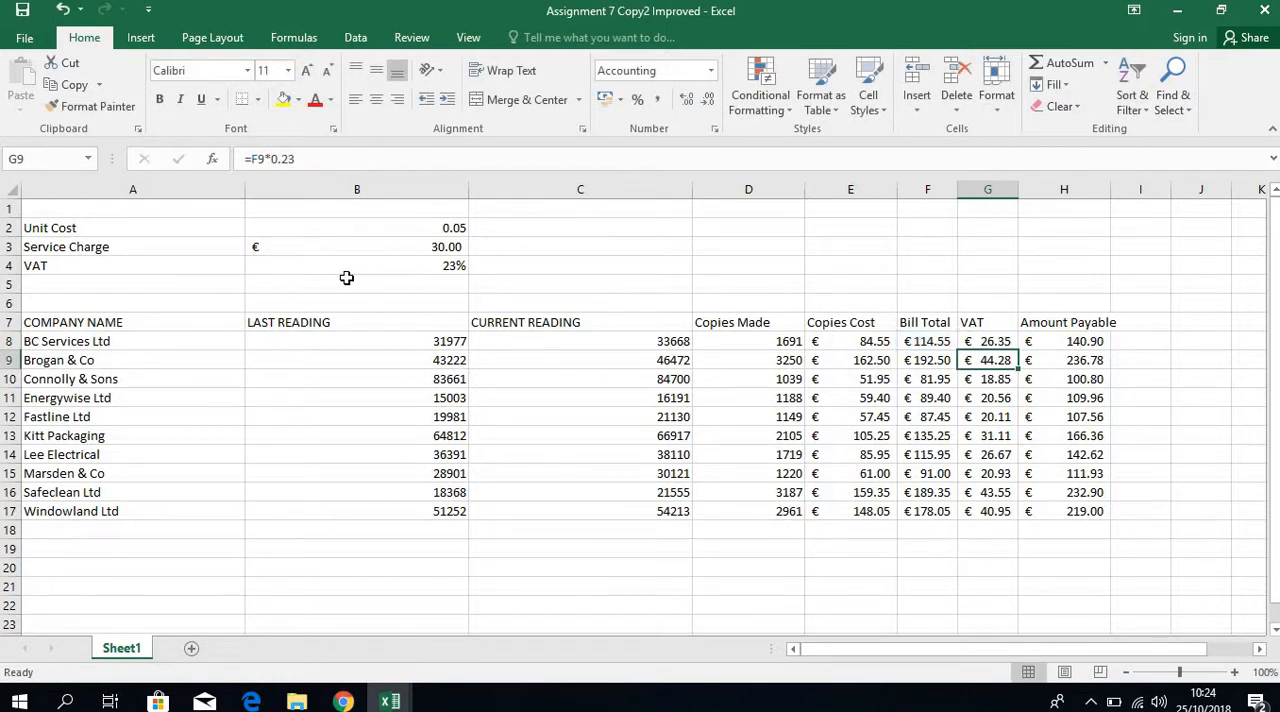
left_click(746, 266)
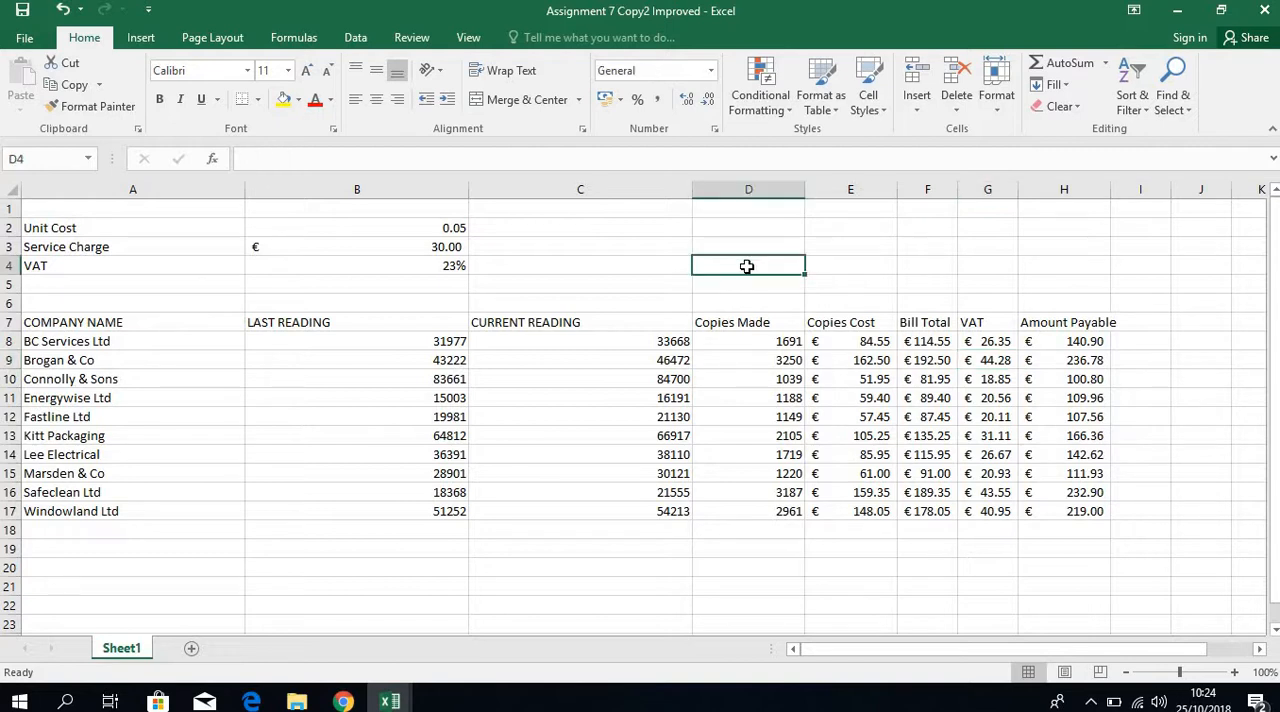
Change the VAT formula in G8 to =F8*0.2 and fill it down to G17.
left_click(986, 341)
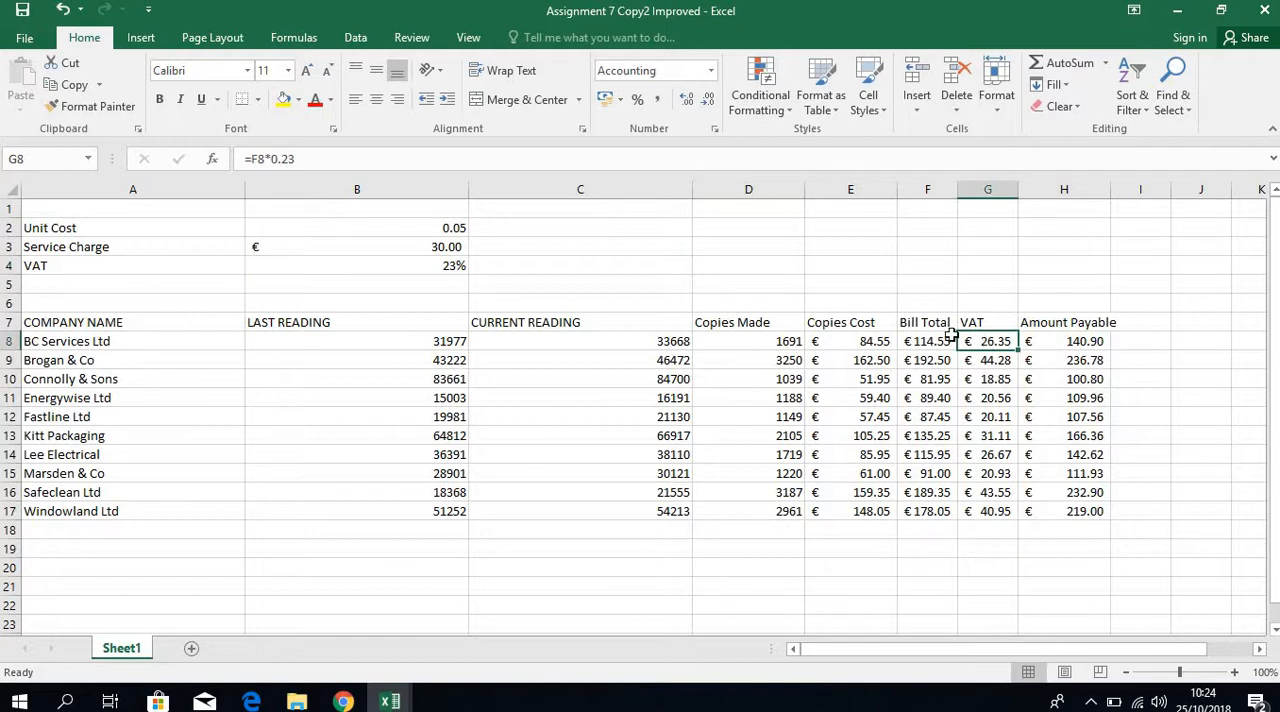
left_click(303, 160)
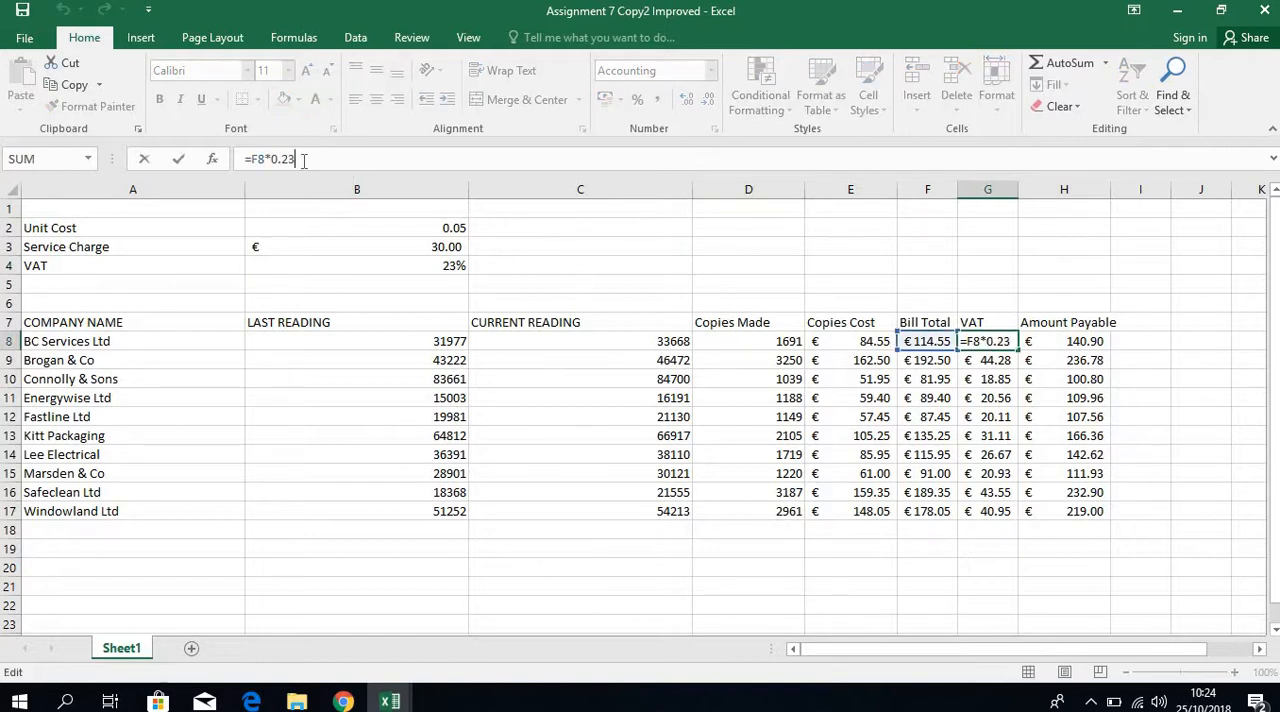
key("BackSpace")
key("Return")
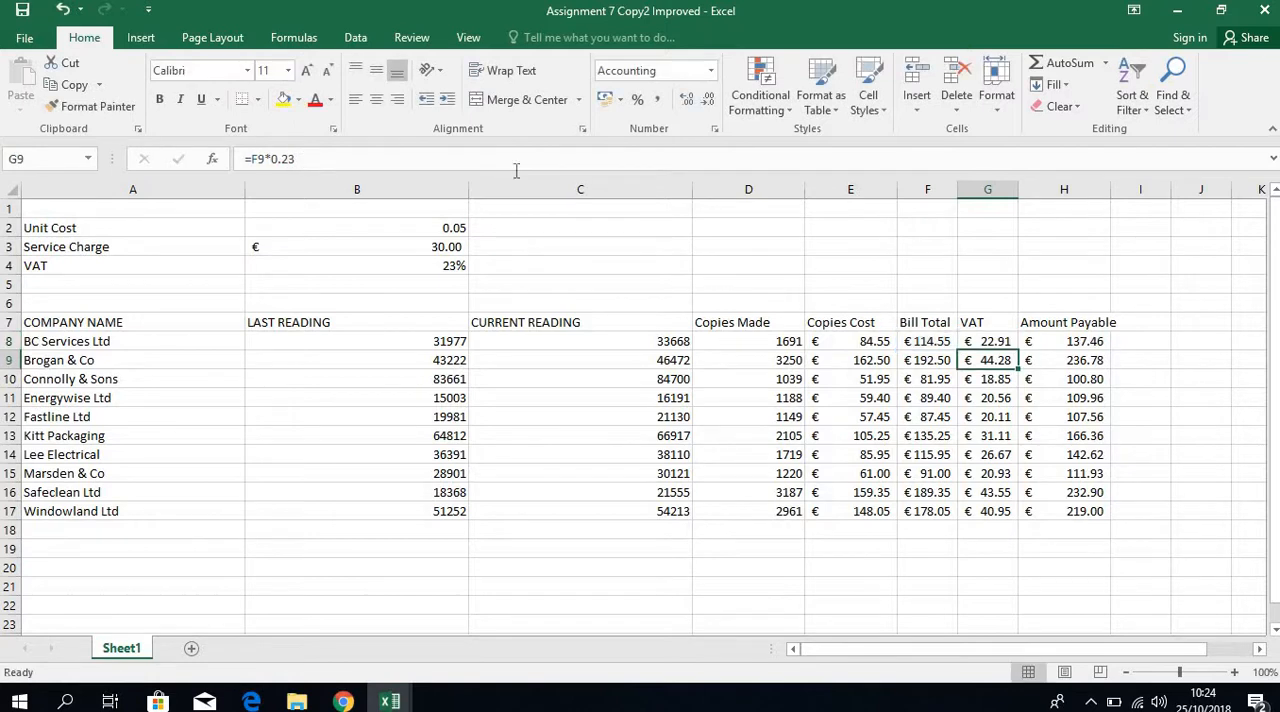
left_click(993, 342)
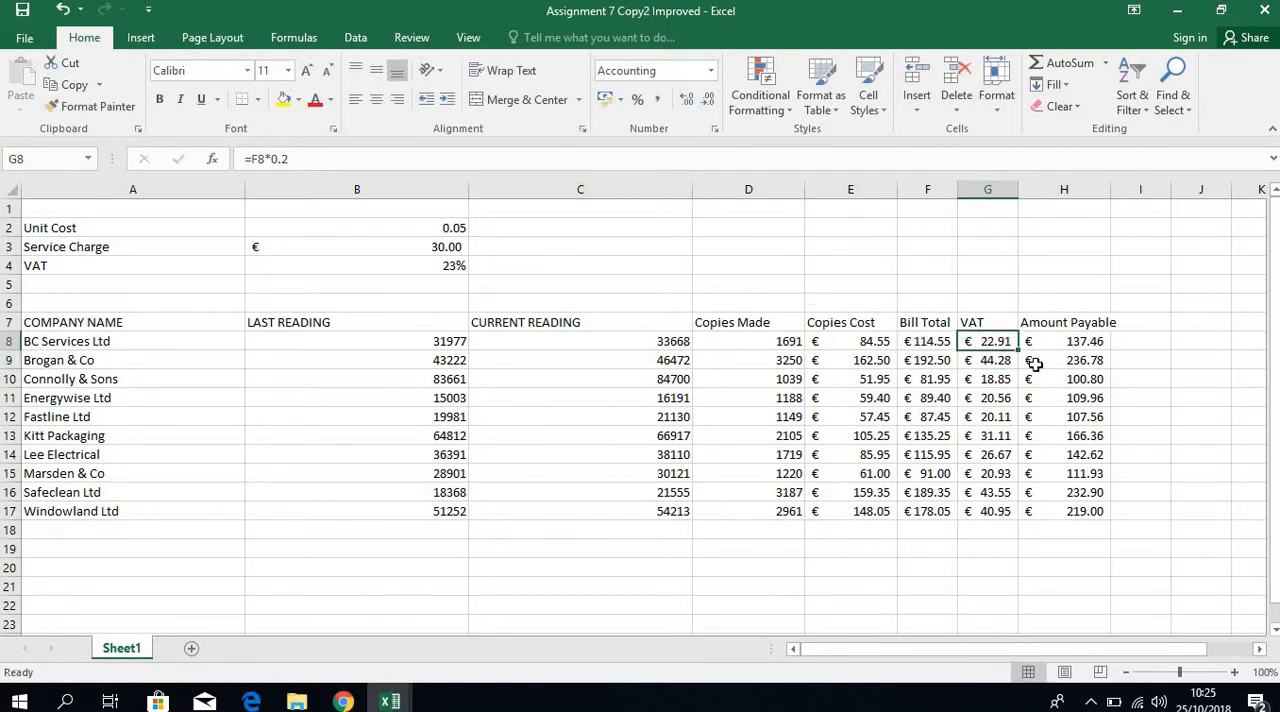
left_click_drag(1019, 350, 1012, 517)
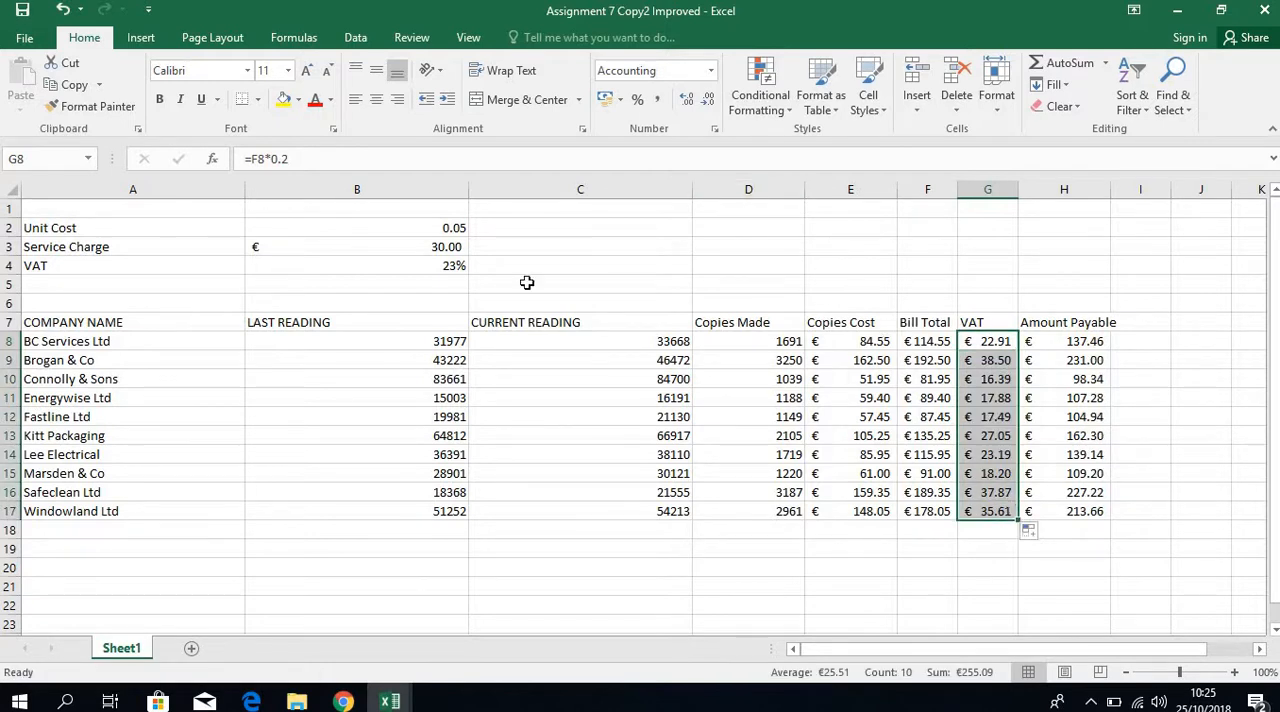
Replace the hard-coded rate in G8 with an absolute reference to the VAT cell, giving =F8*$B$4.
left_click(1003, 342)
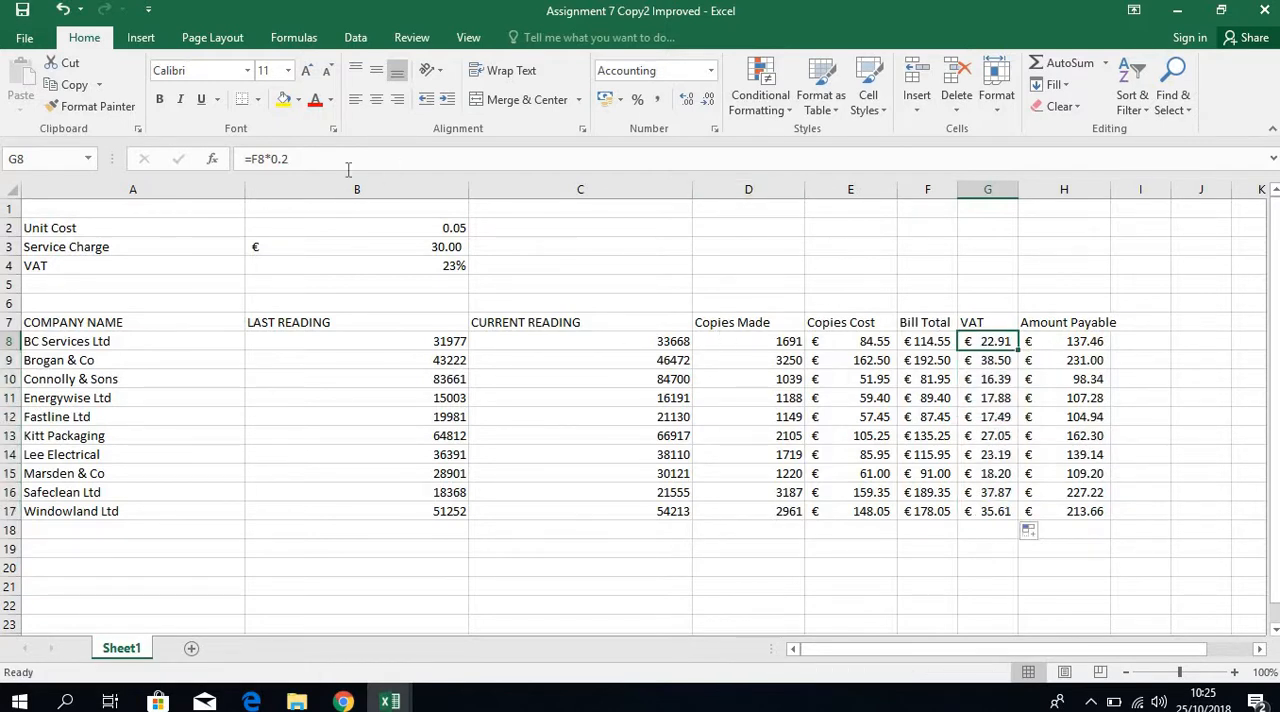
left_click(297, 158)
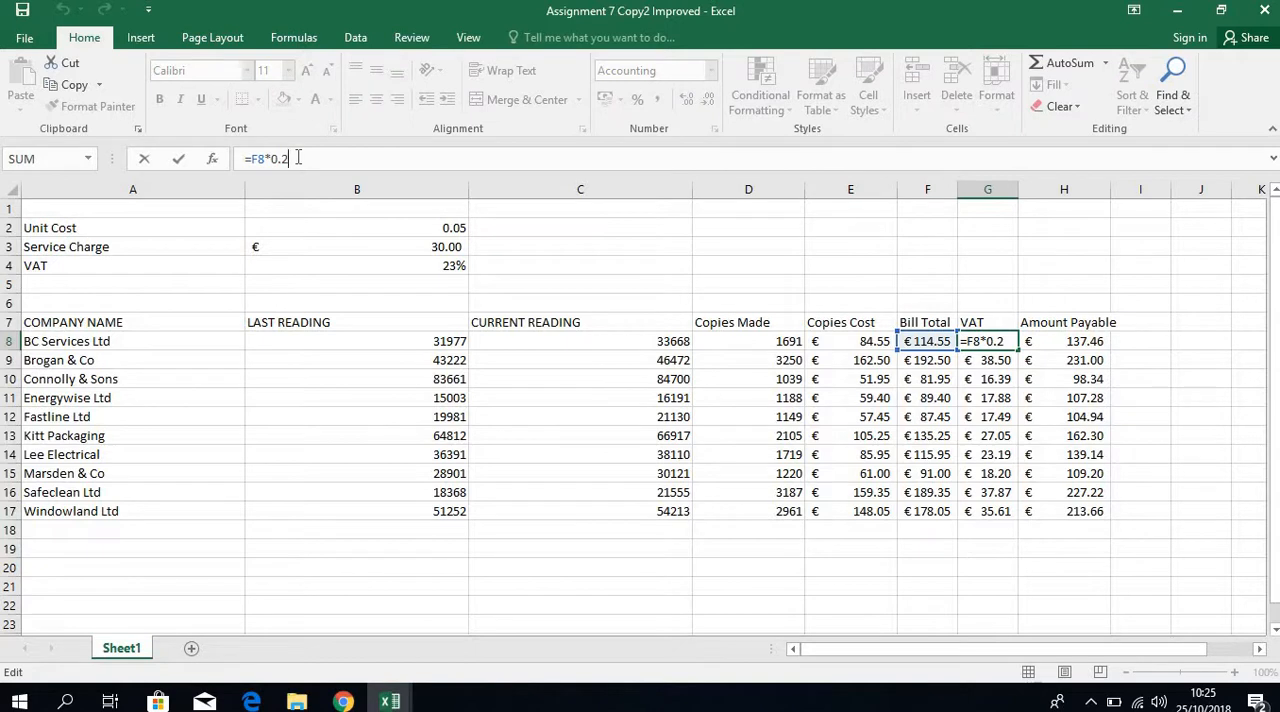
key("BackSpace")
key("BackSpace")
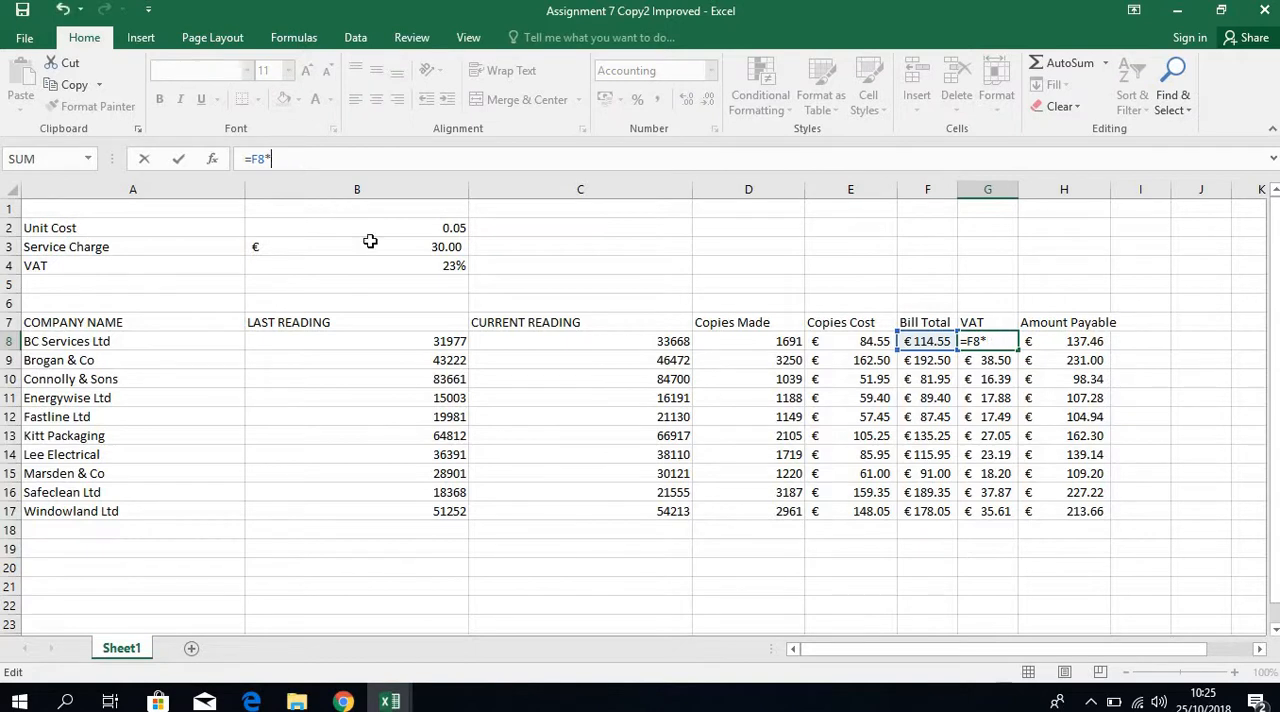
left_click(421, 265)
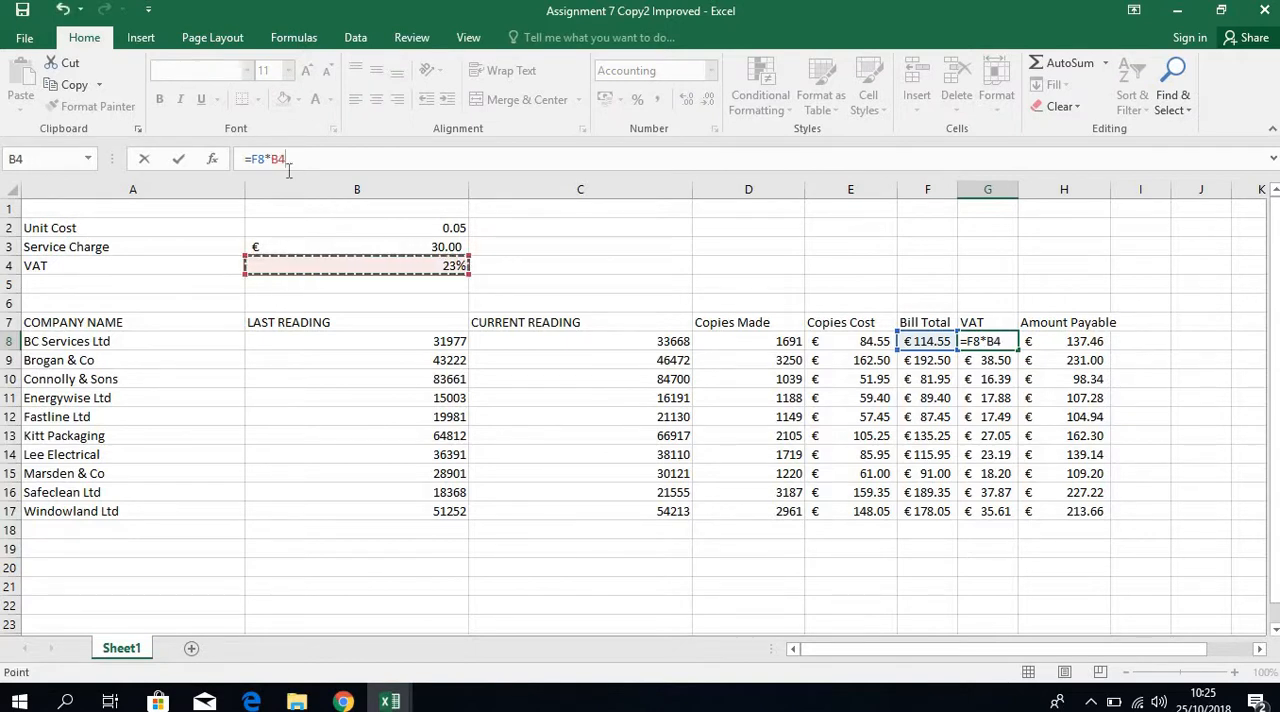
left_click_drag(288, 159, 273, 159)
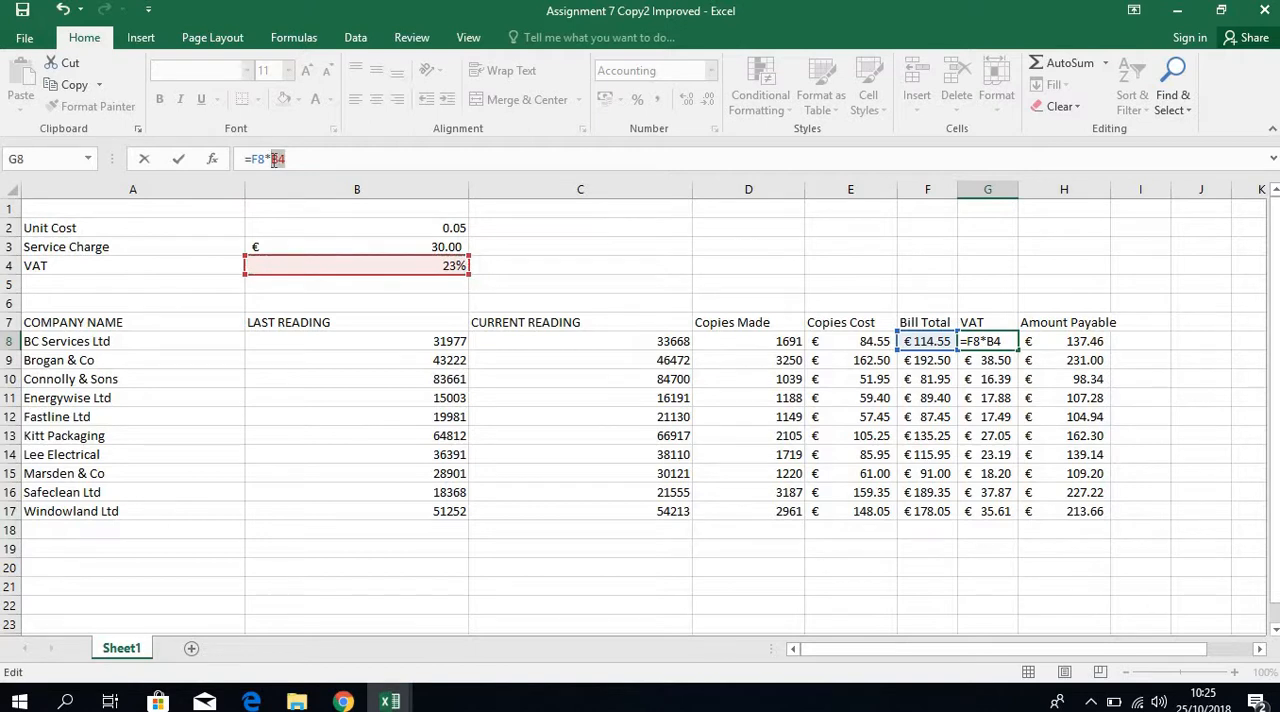
key("F4")
key("Return")
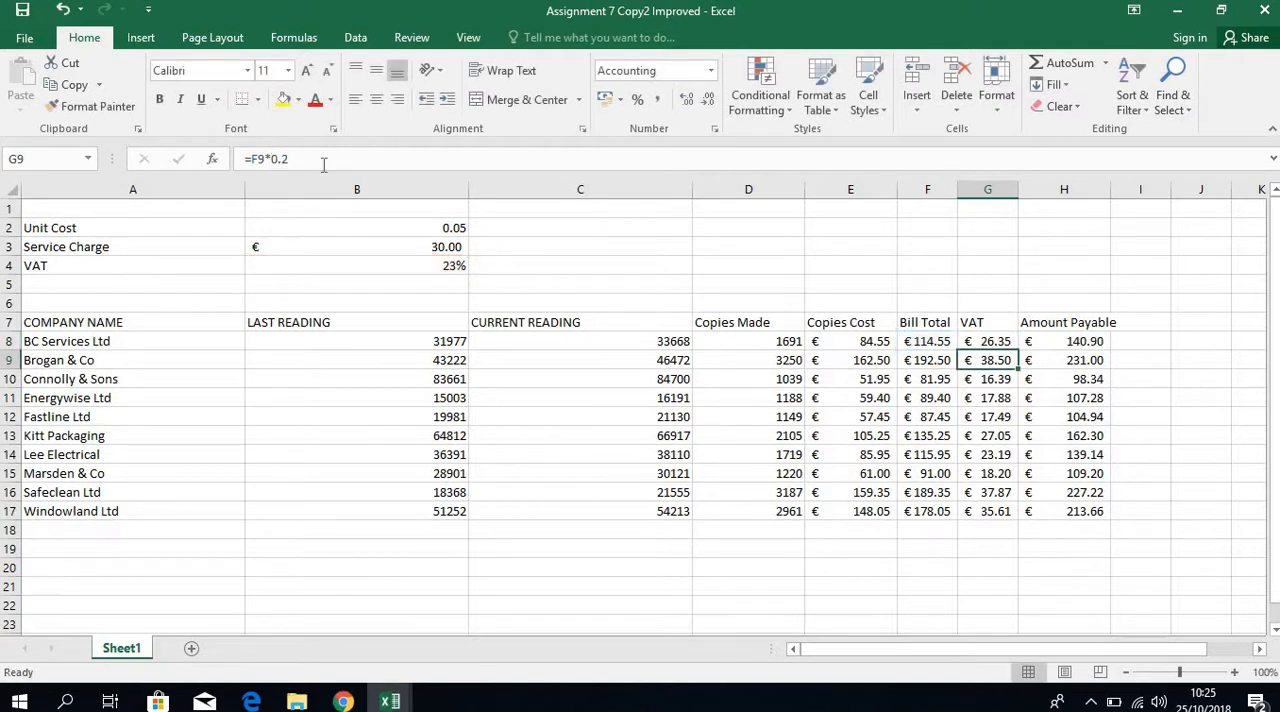
Fill the VAT formula from G8 down to G17 and check the copied formula in G17.
left_click(1001, 341)
left_click_drag(1016, 347, 995, 512)
left_click(988, 507)
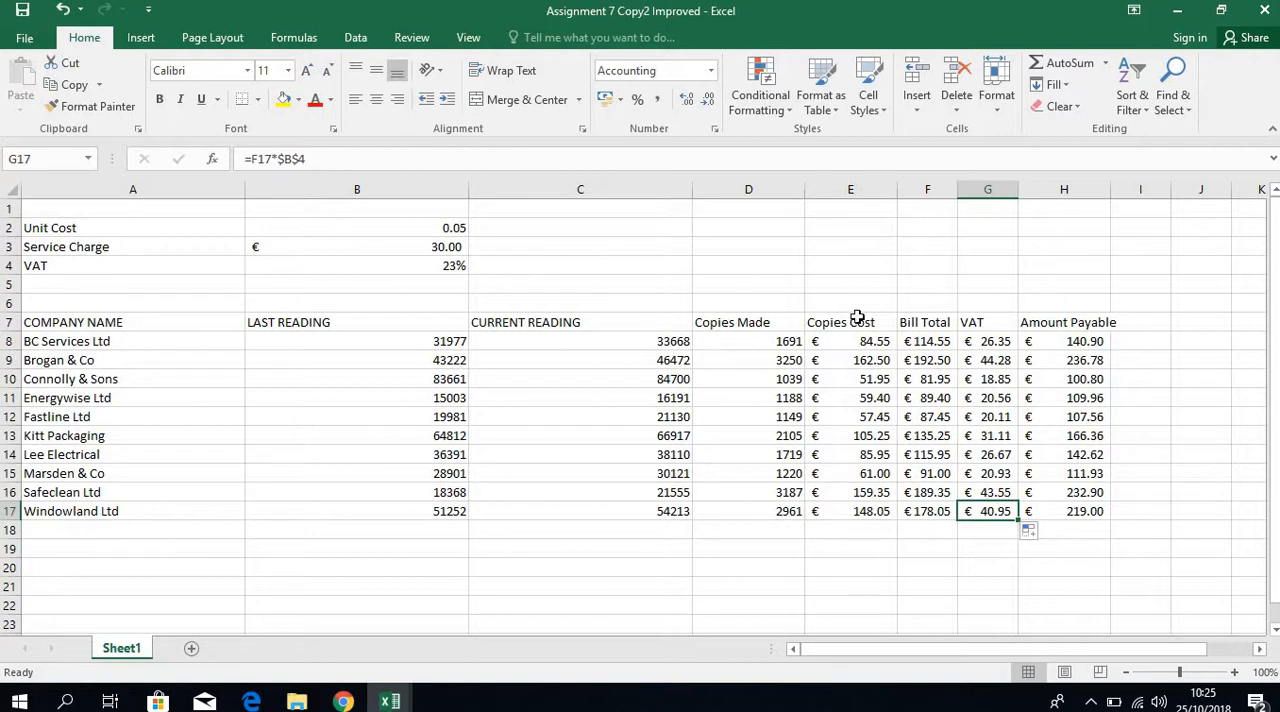
Test the VAT rate in B4 with 15% and 20%, and set it back to 23%.
left_click(985, 347)
left_click(450, 265)
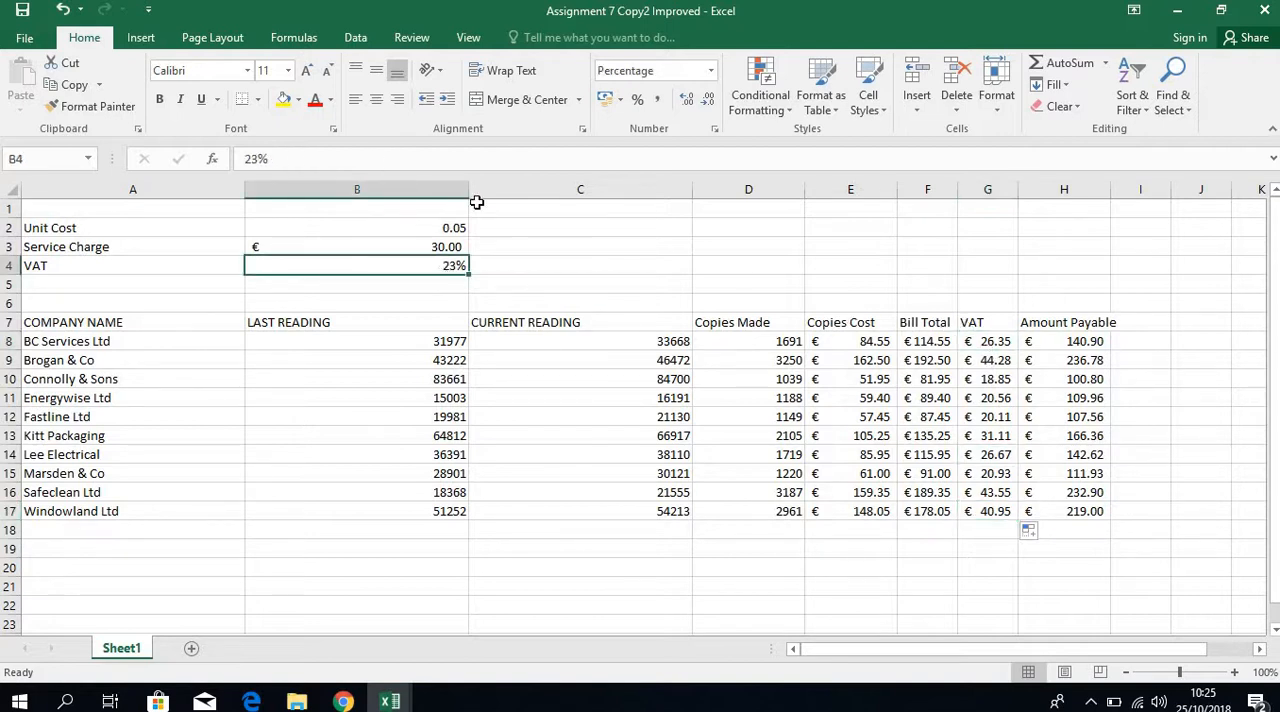
type("15")
key("Return")
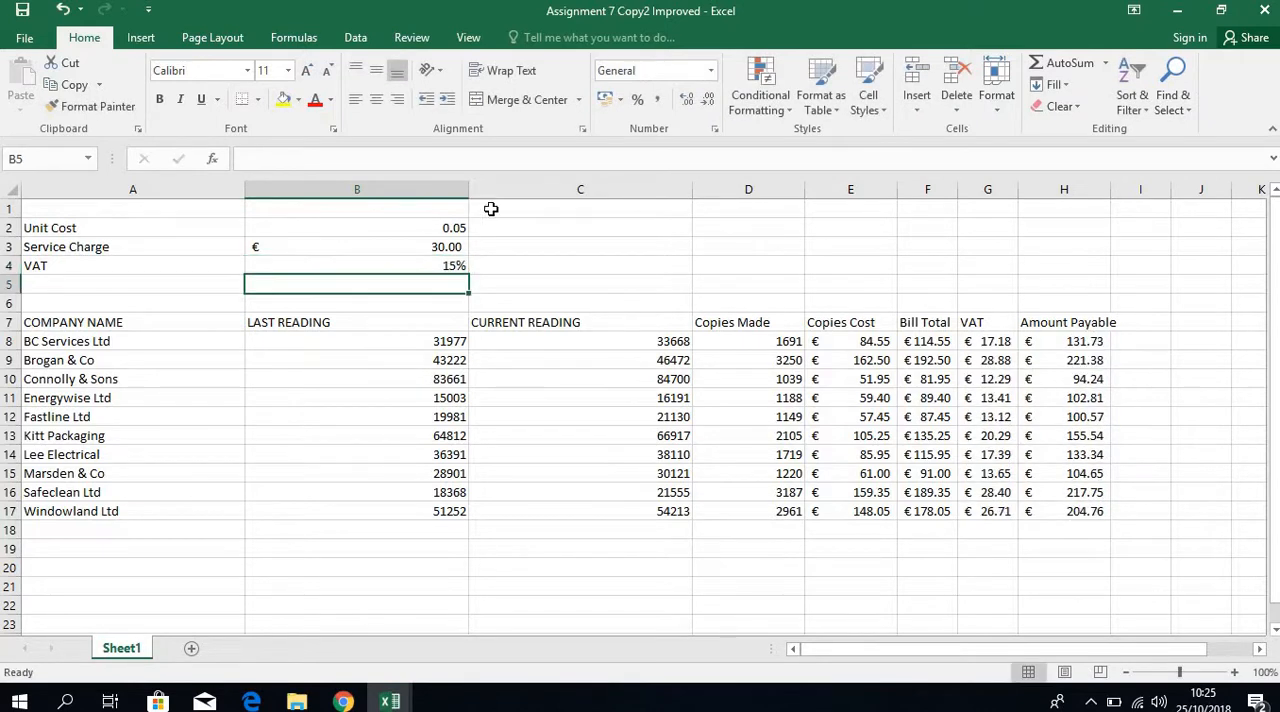
left_click(426, 266)
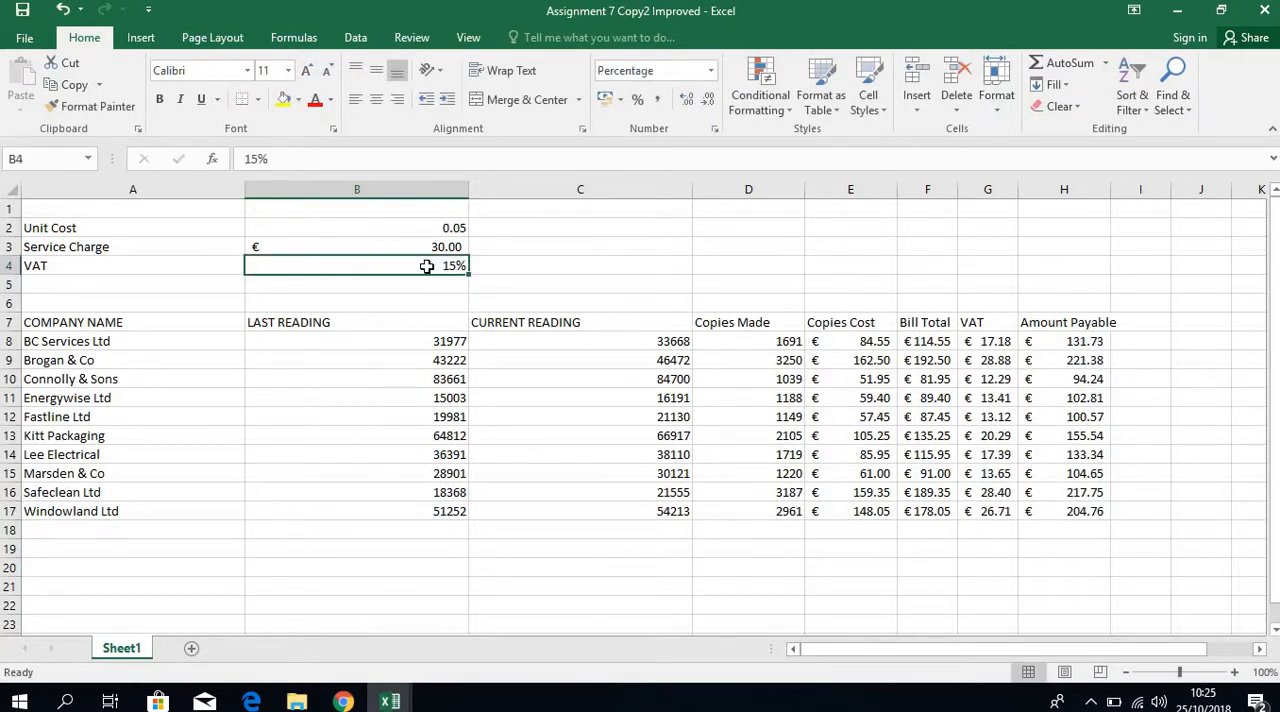
type("20")
key("Return")
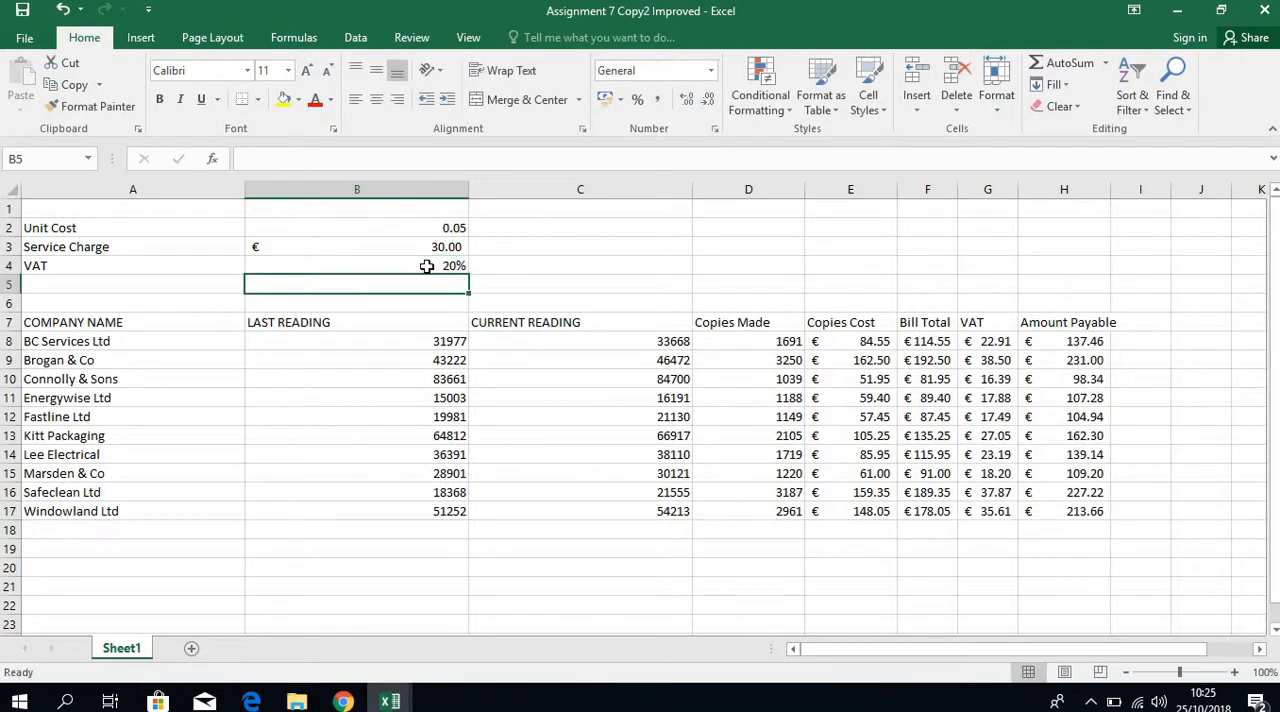
left_click(441, 265)
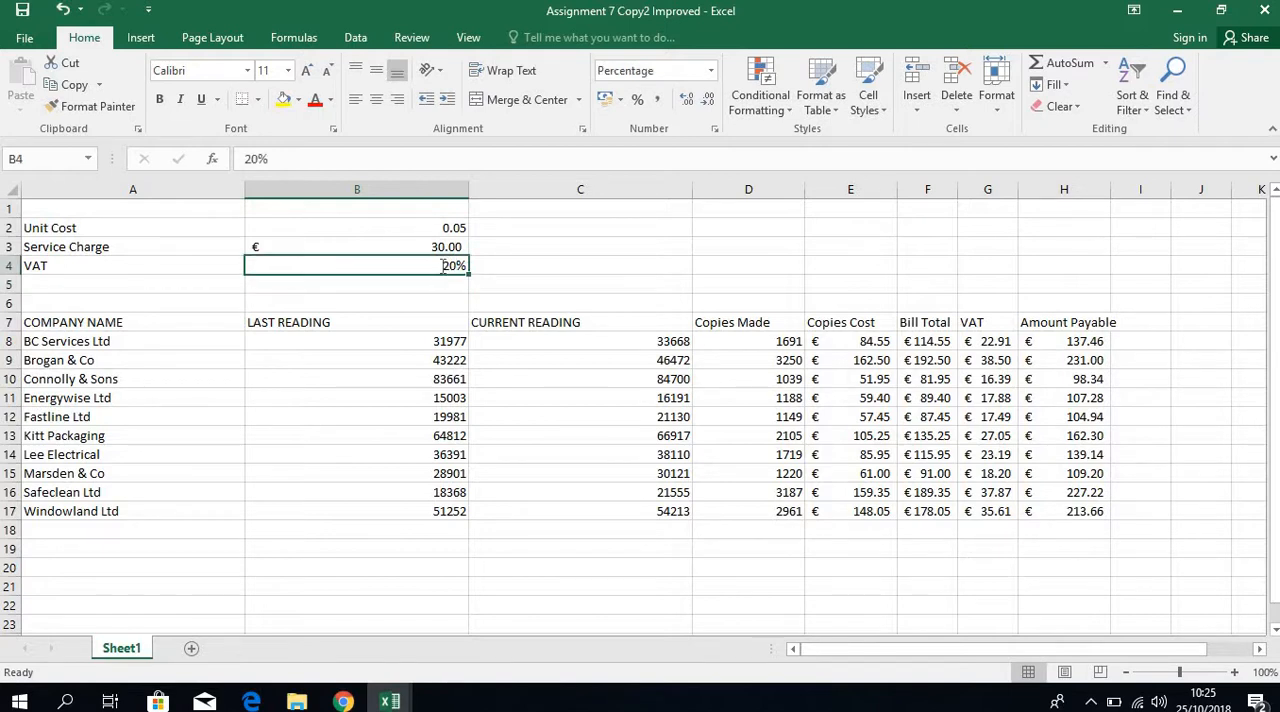
type("23")
key("Return")
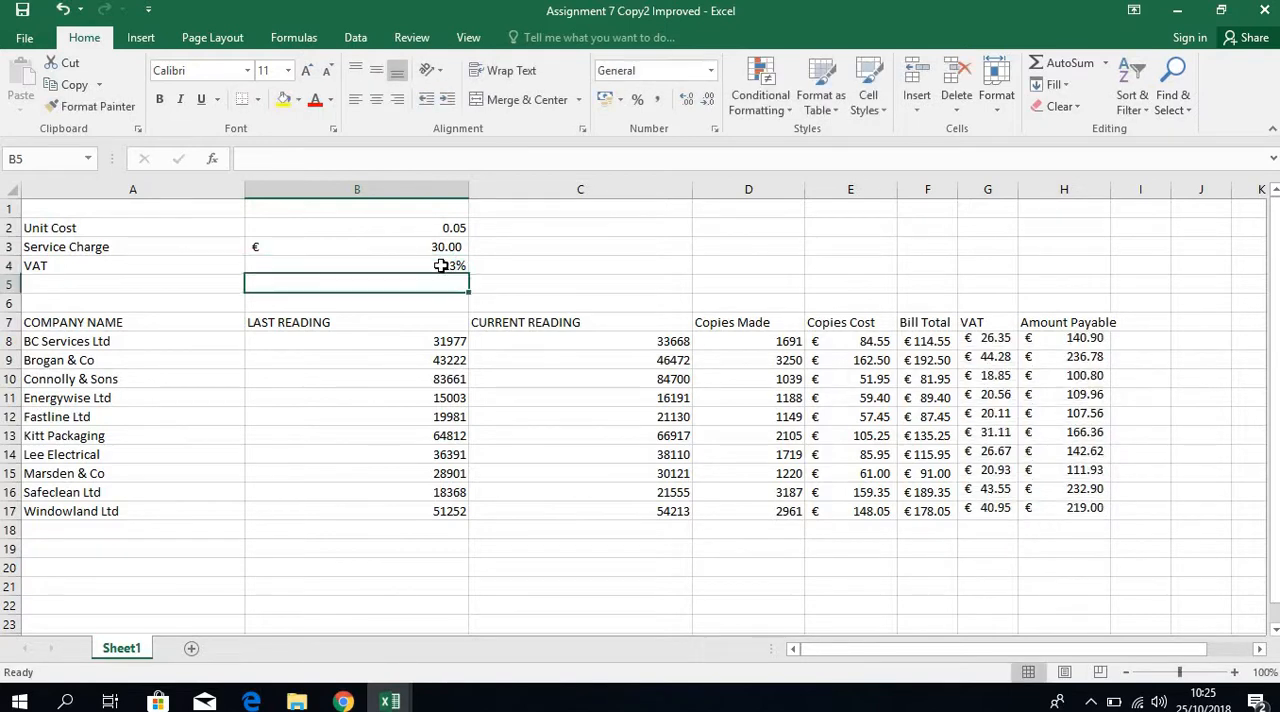
Total the Amount Payable column in H19 with an AutoSum of H8:H18.
left_click(1057, 340)
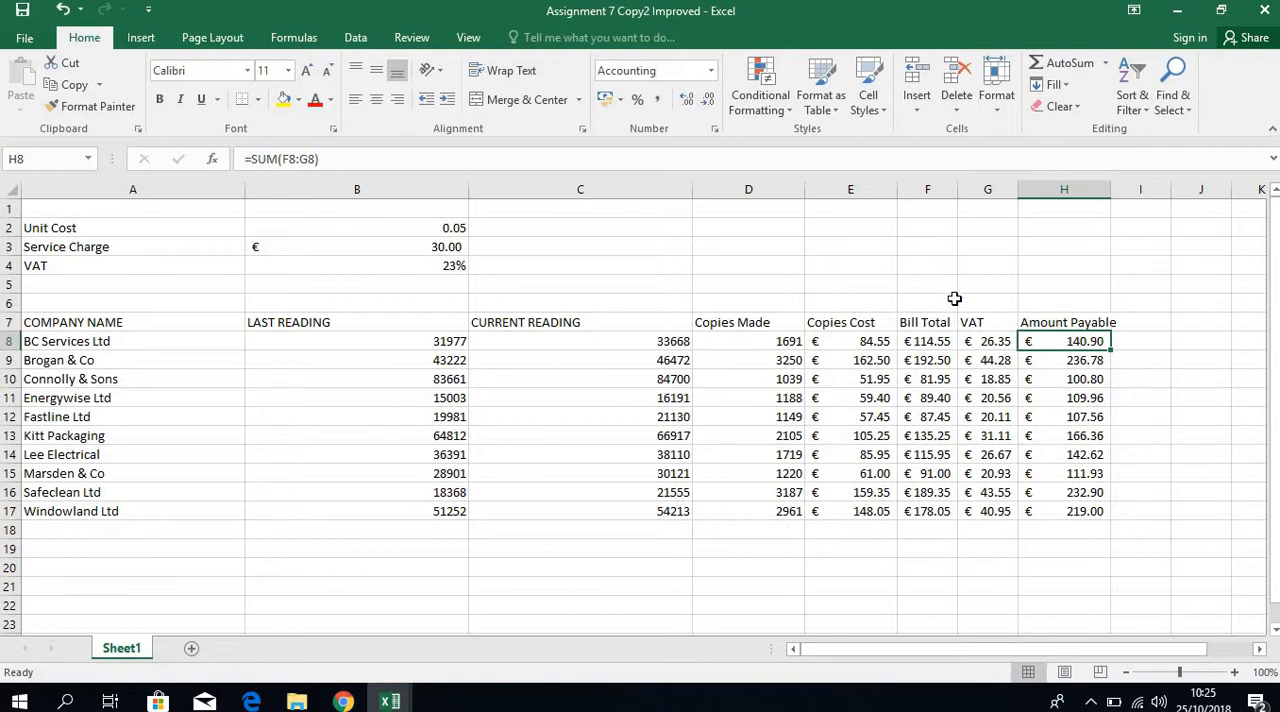
left_click(1085, 548)
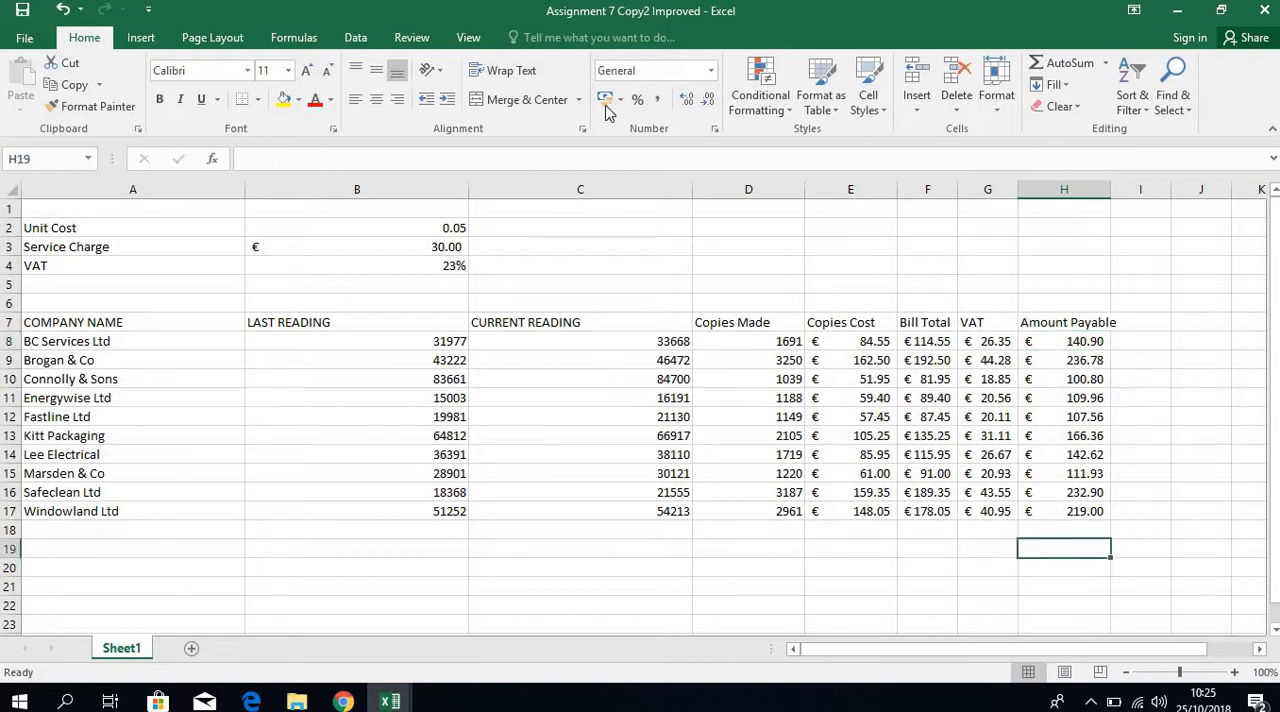
left_click(1070, 64)
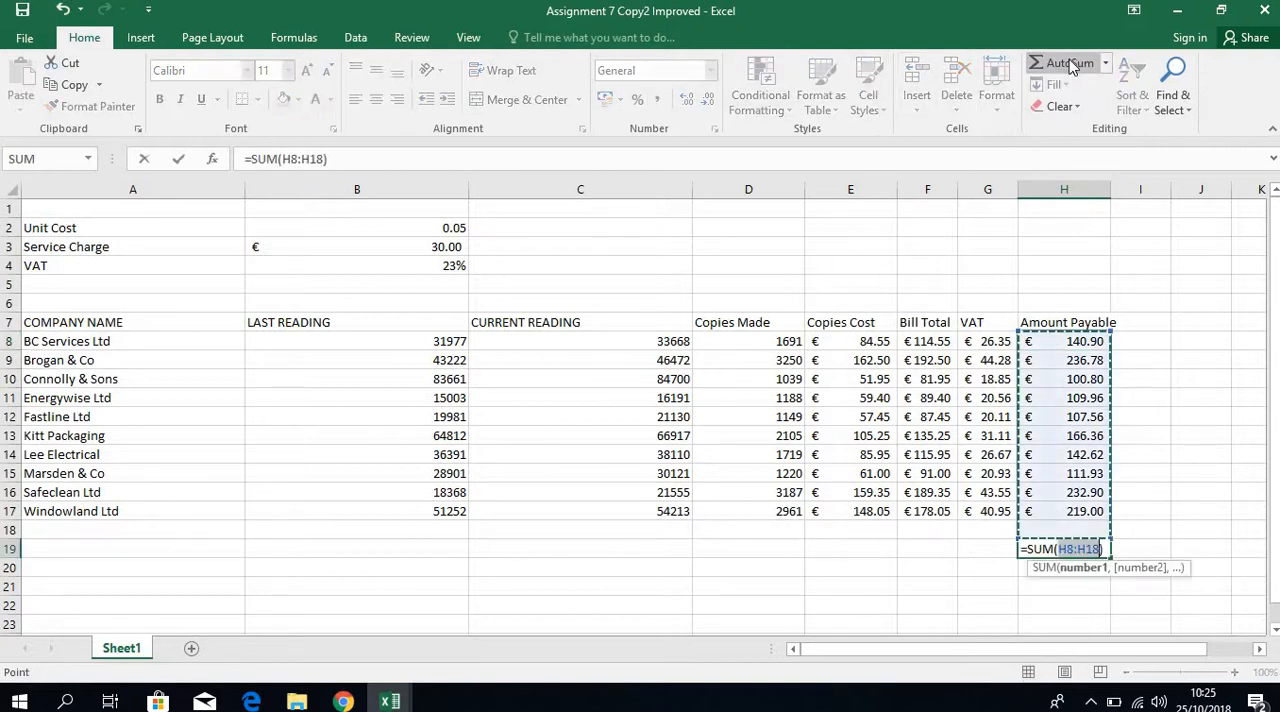
key("Return")
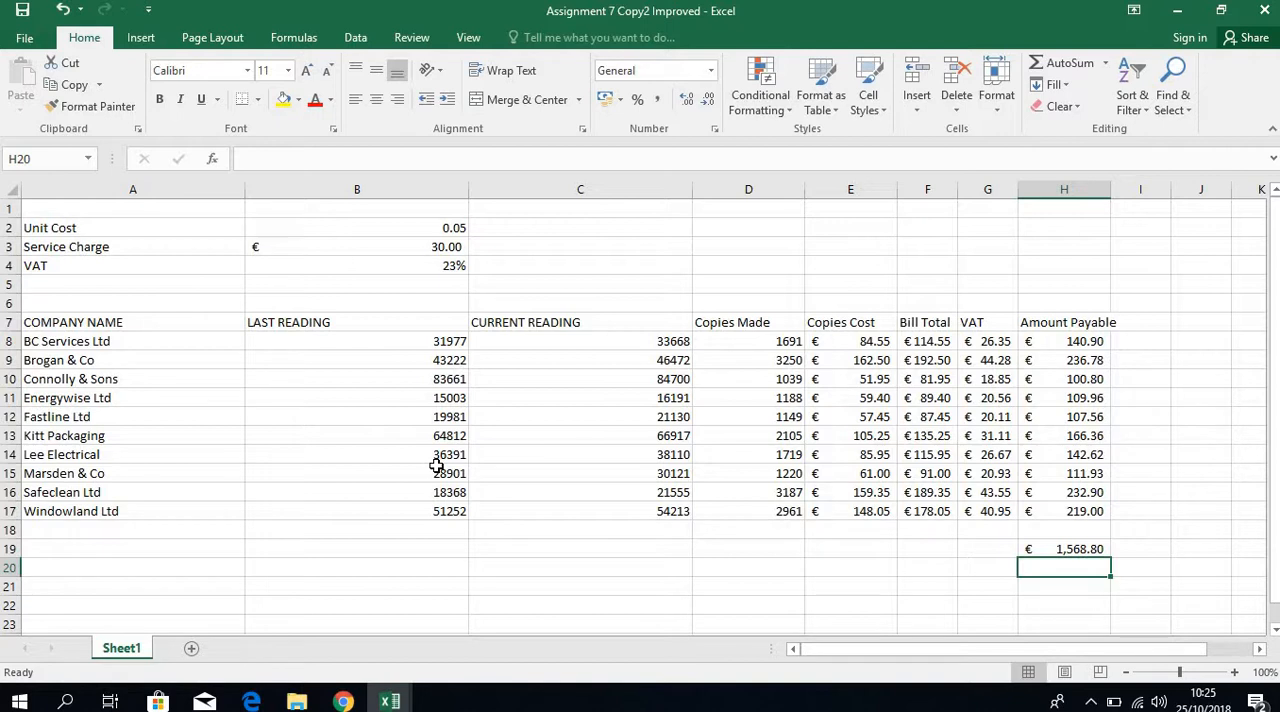
Unlock the cells B1:C17 in their cell protection format so they stay editable on a protected sheet.
left_click_drag(438, 467, 438, 455)
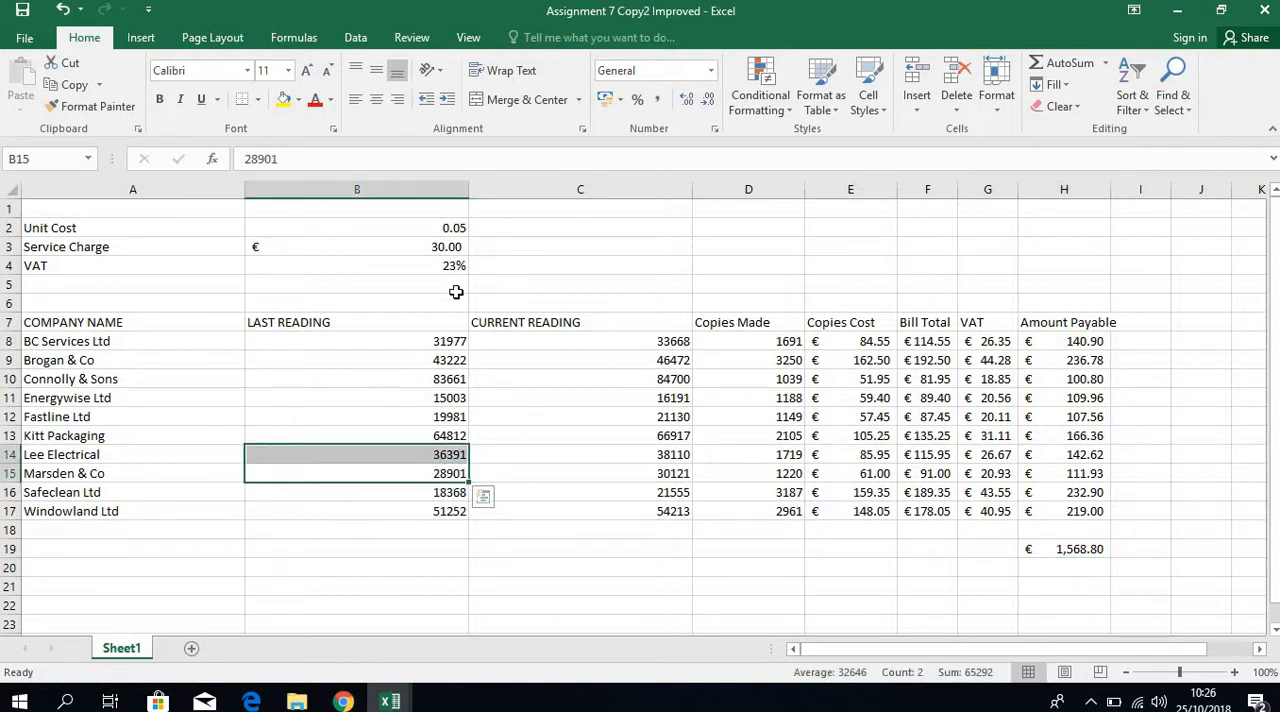
left_click(558, 321)
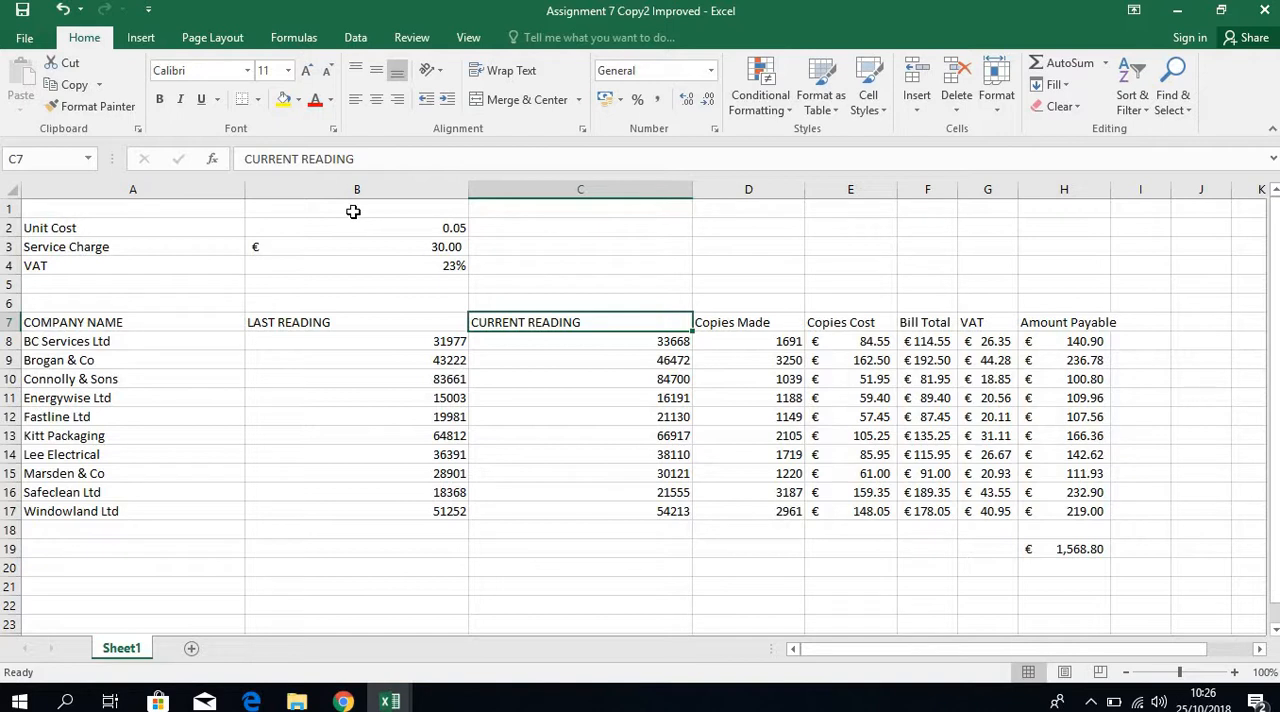
left_click_drag(353, 211, 583, 514)
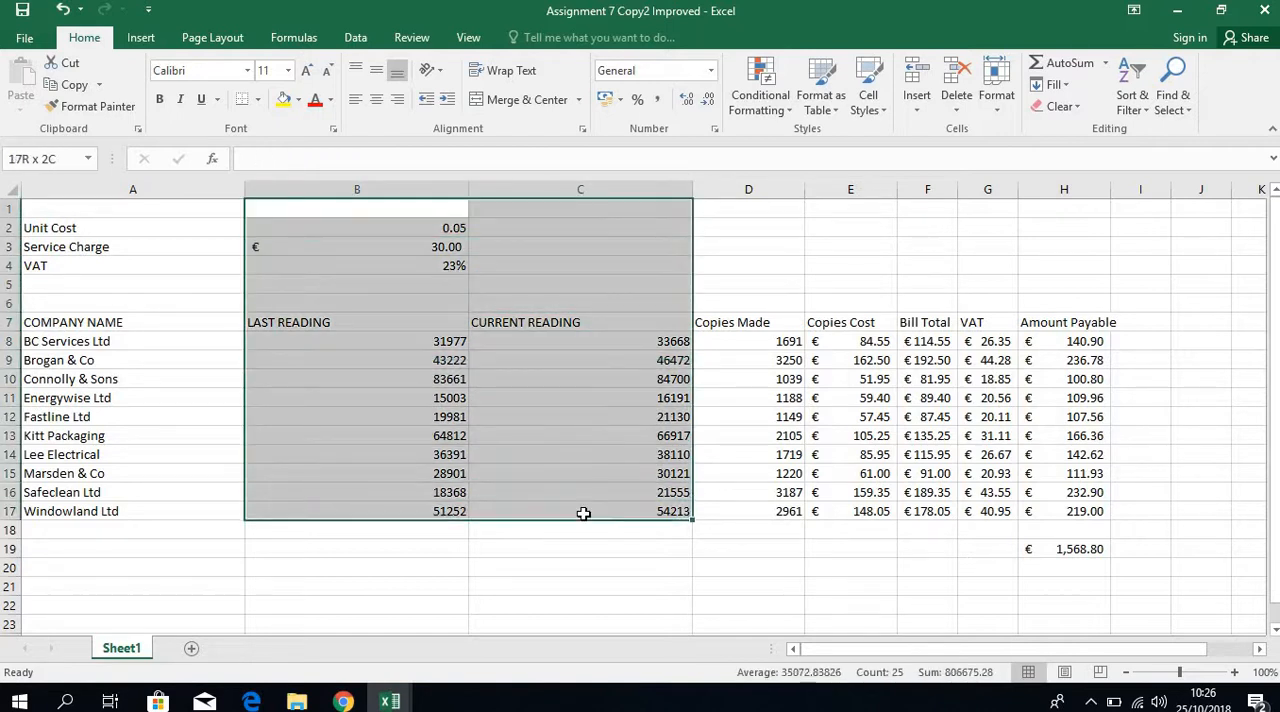
right_click(462, 292)
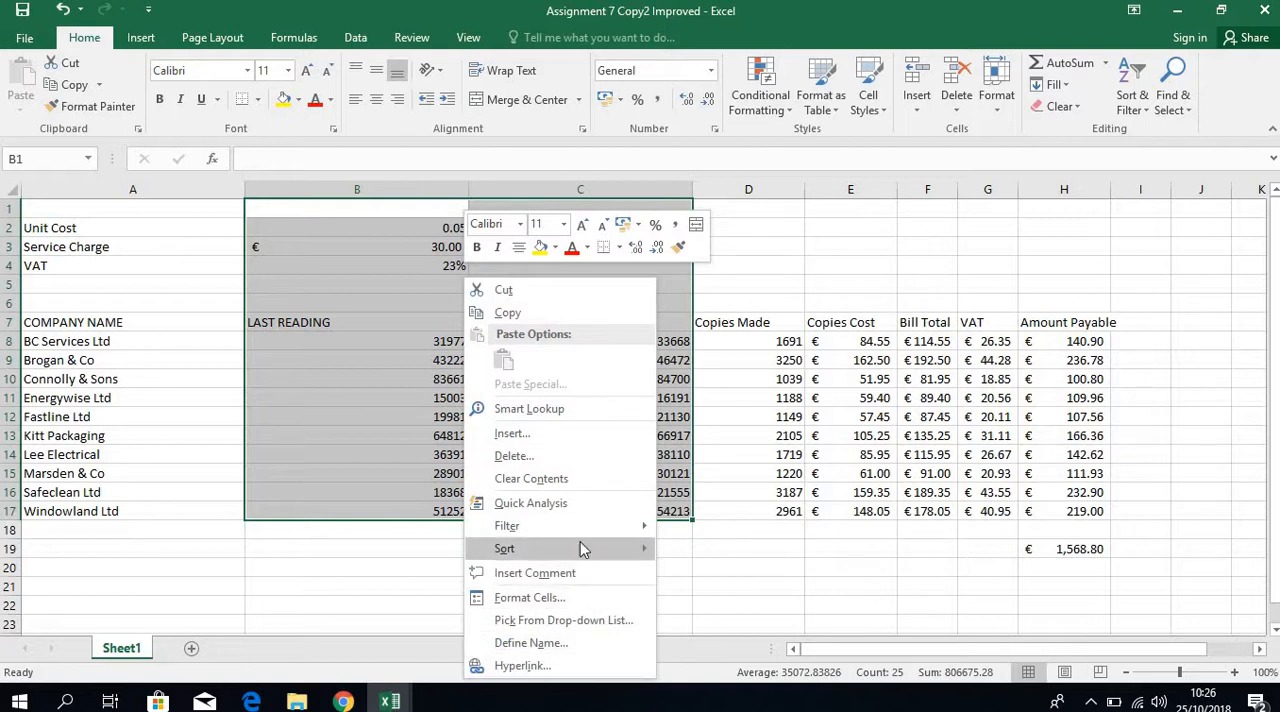
left_click(560, 599)
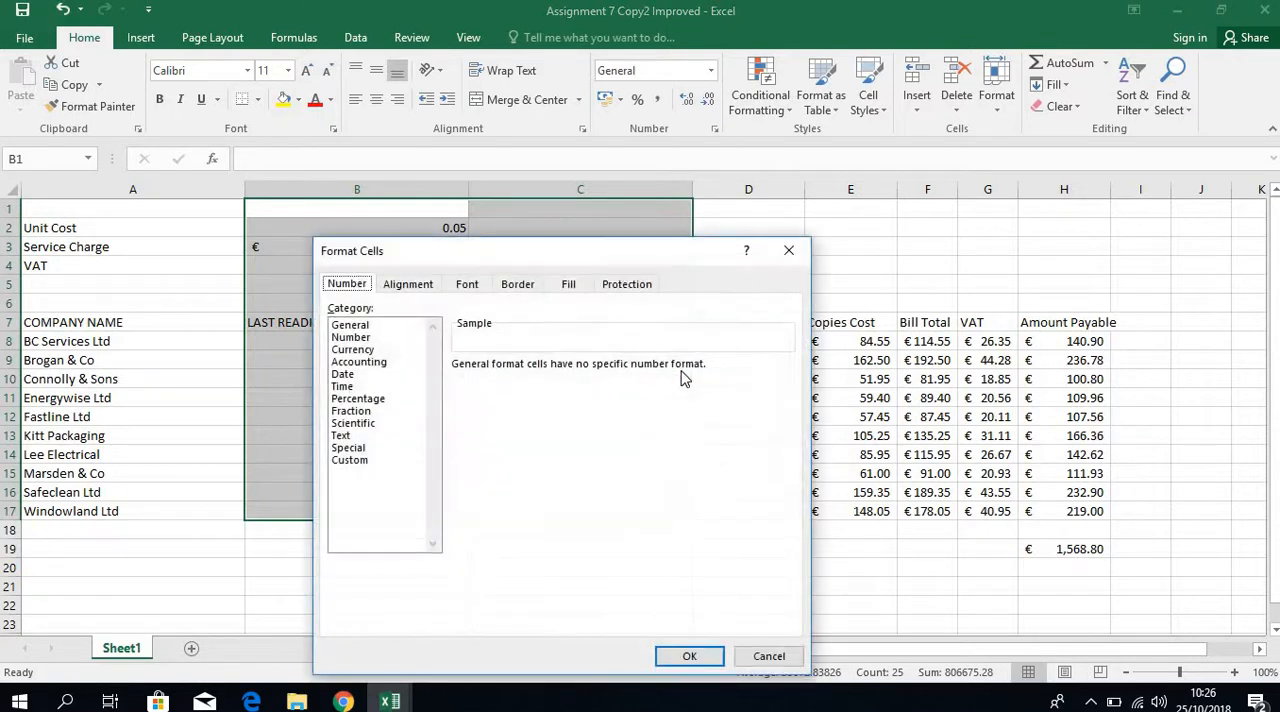
left_click(625, 285)
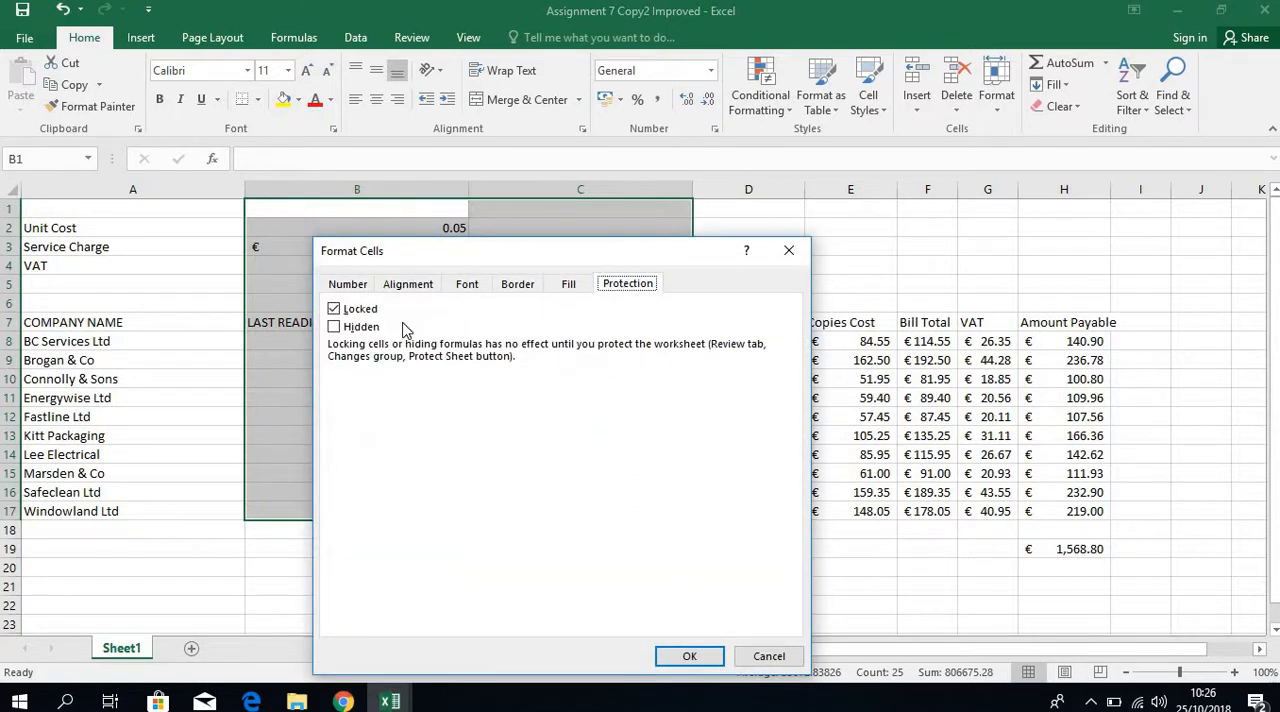
left_click(334, 310)
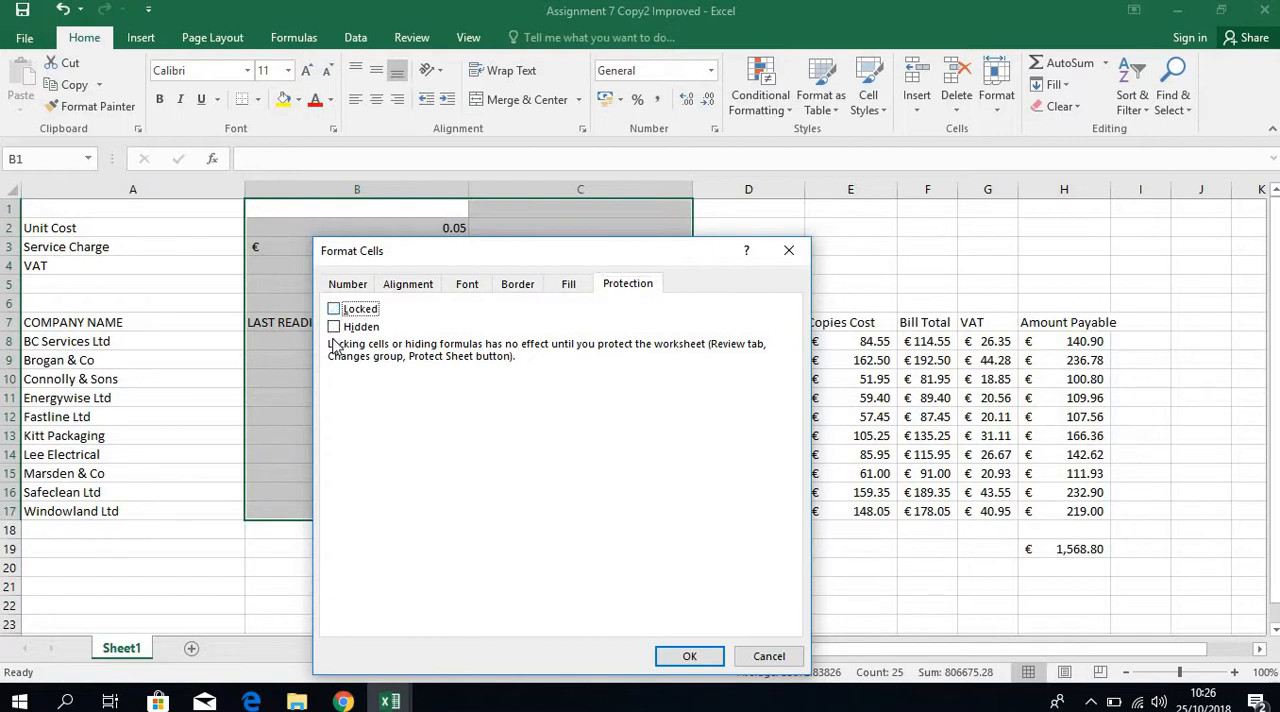
left_click(692, 656)
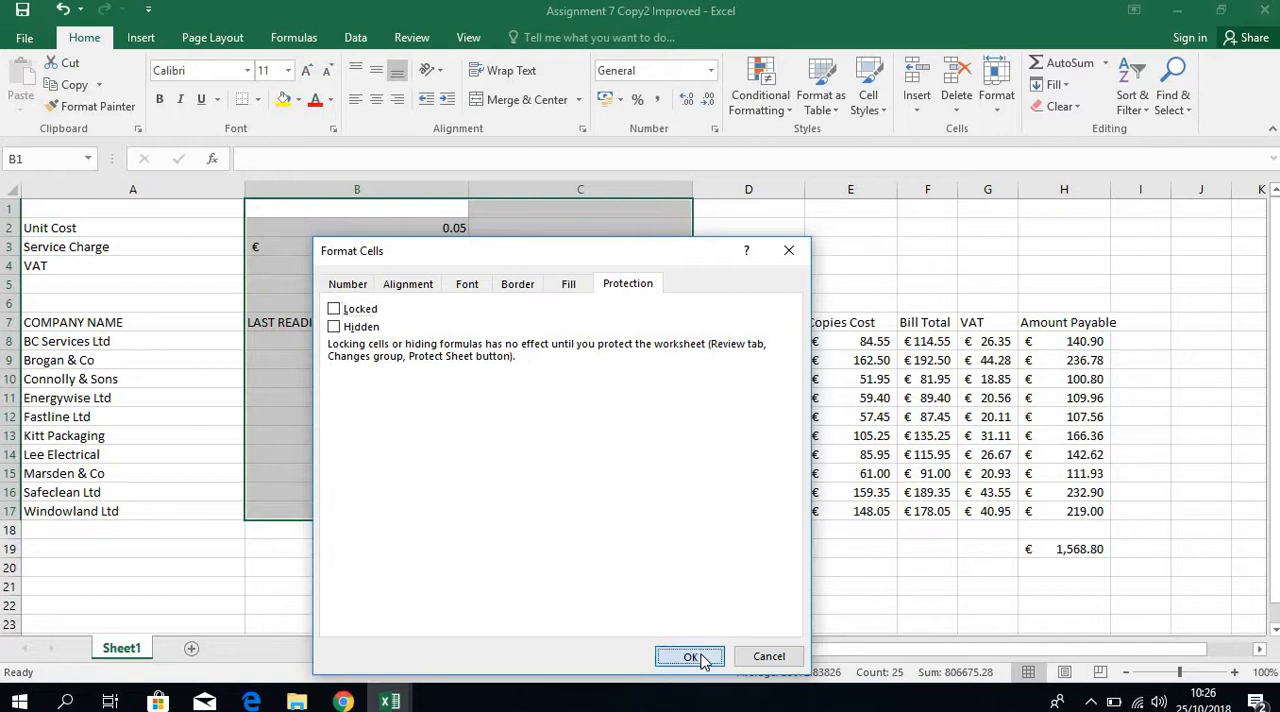
Set the cells D7:H19 to Hidden in their cell protection format, keeping them Locked.
left_click(757, 320)
left_click_drag(888, 318, 1087, 550)
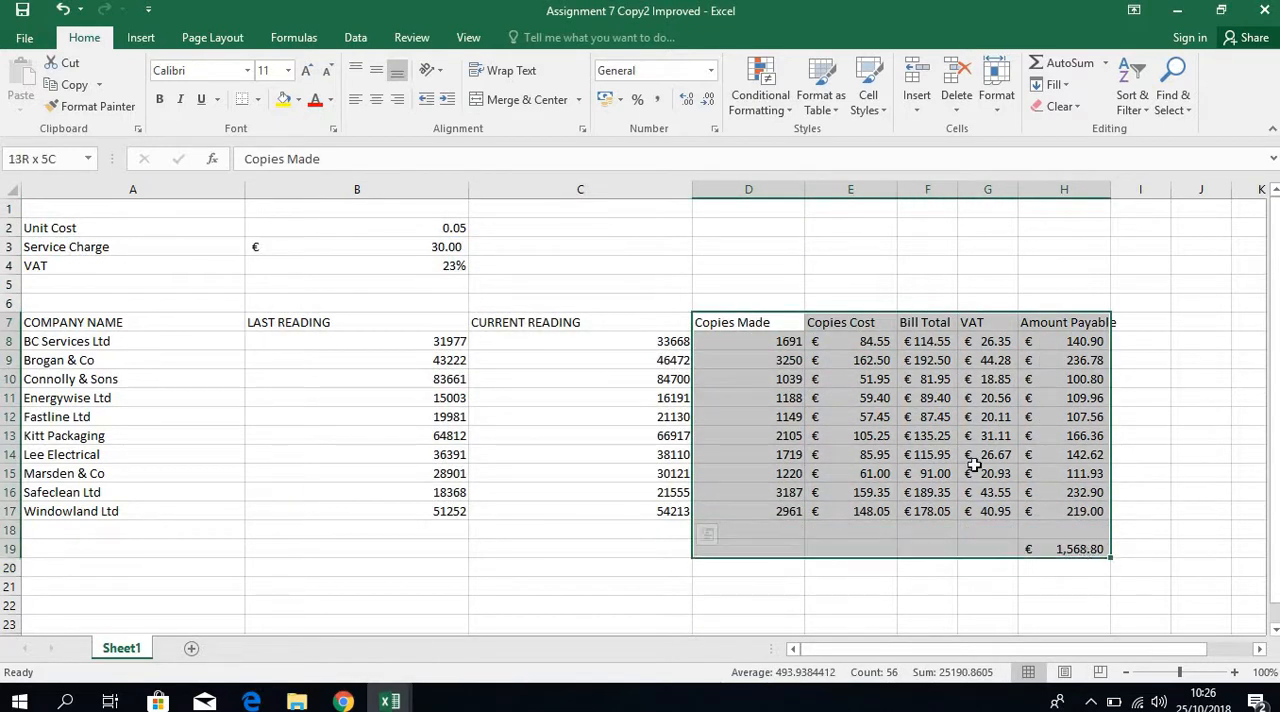
right_click(960, 459)
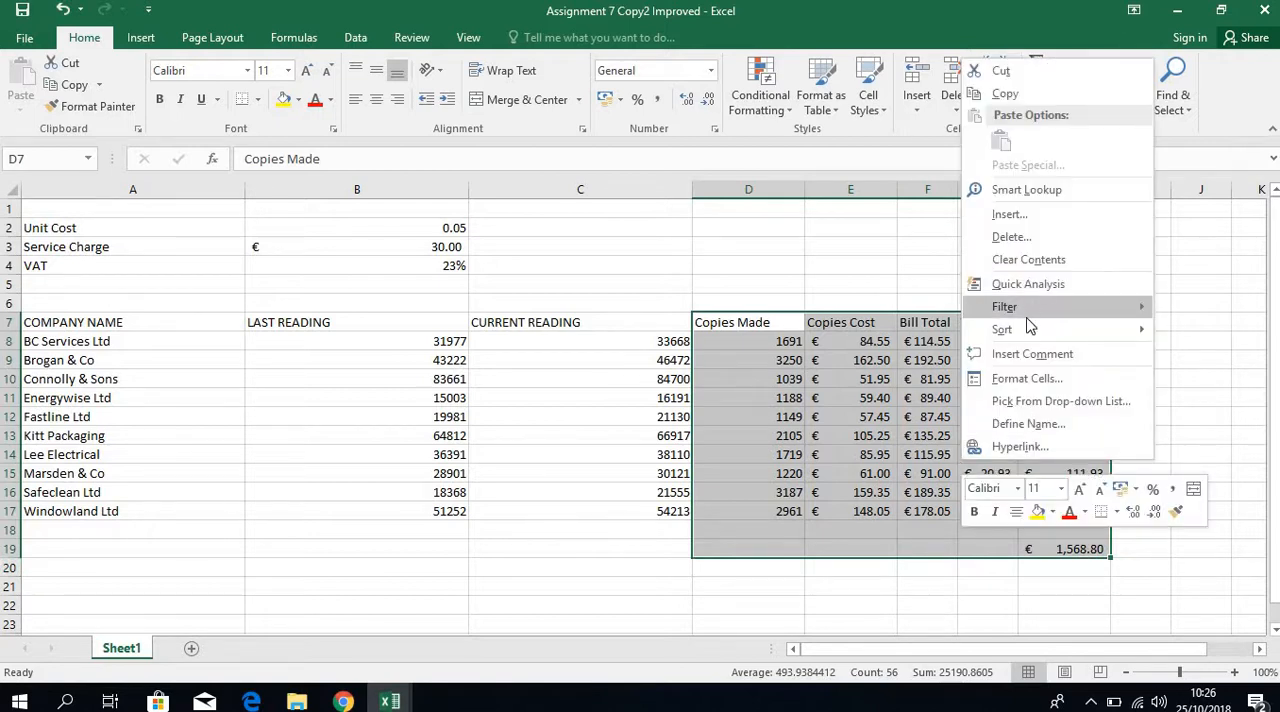
left_click(1053, 383)
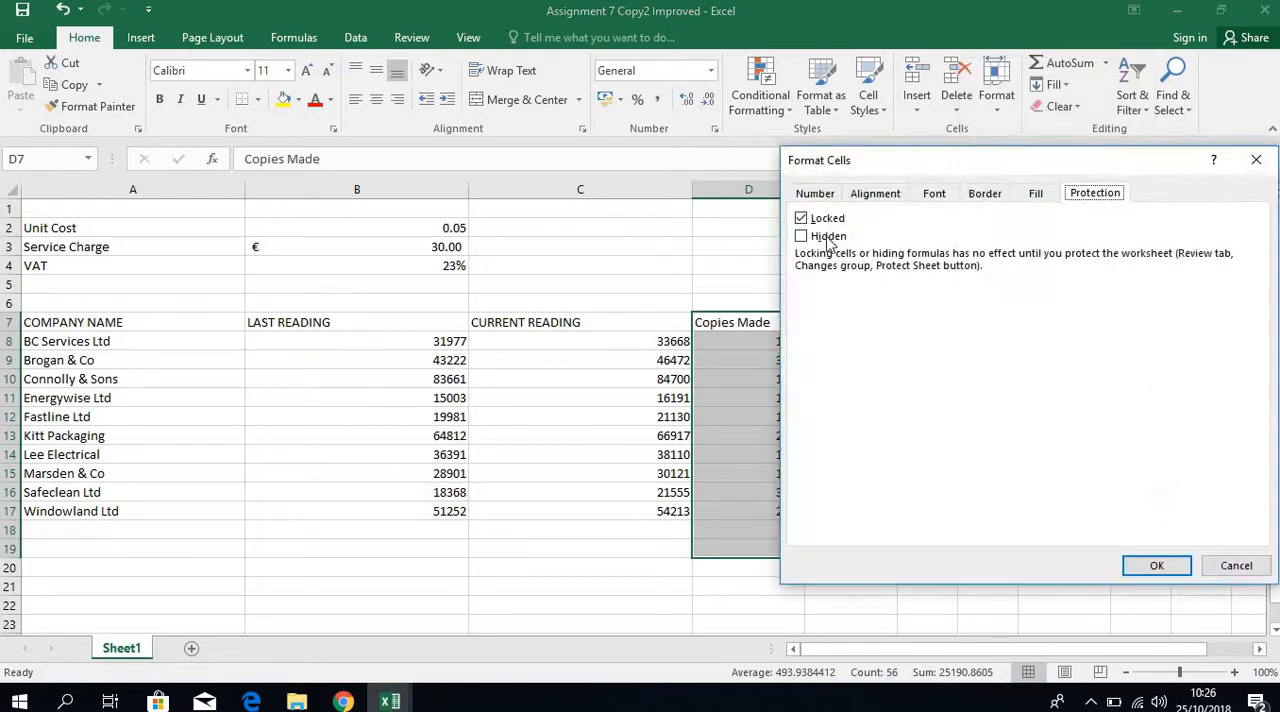
left_click(803, 237)
left_click(1157, 566)
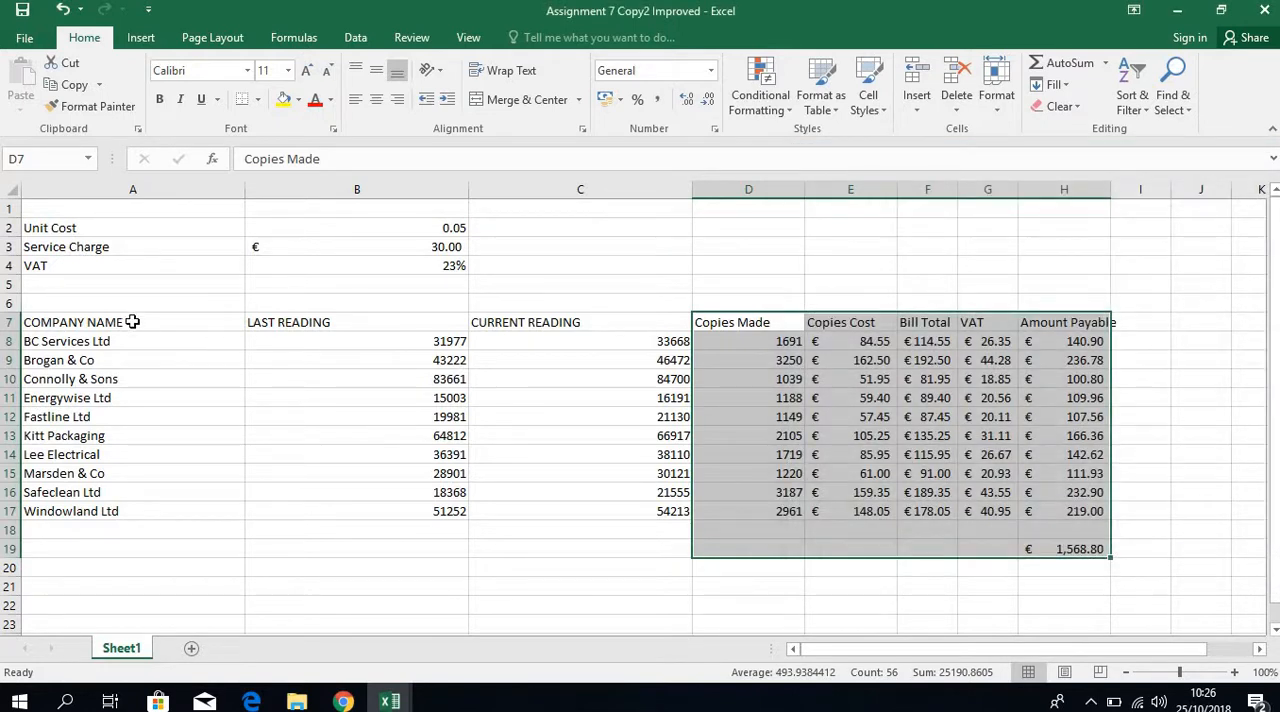
Set the cells A1:A18 to Locked but not Hidden in their cell protection format.
left_click_drag(143, 207, 150, 528)
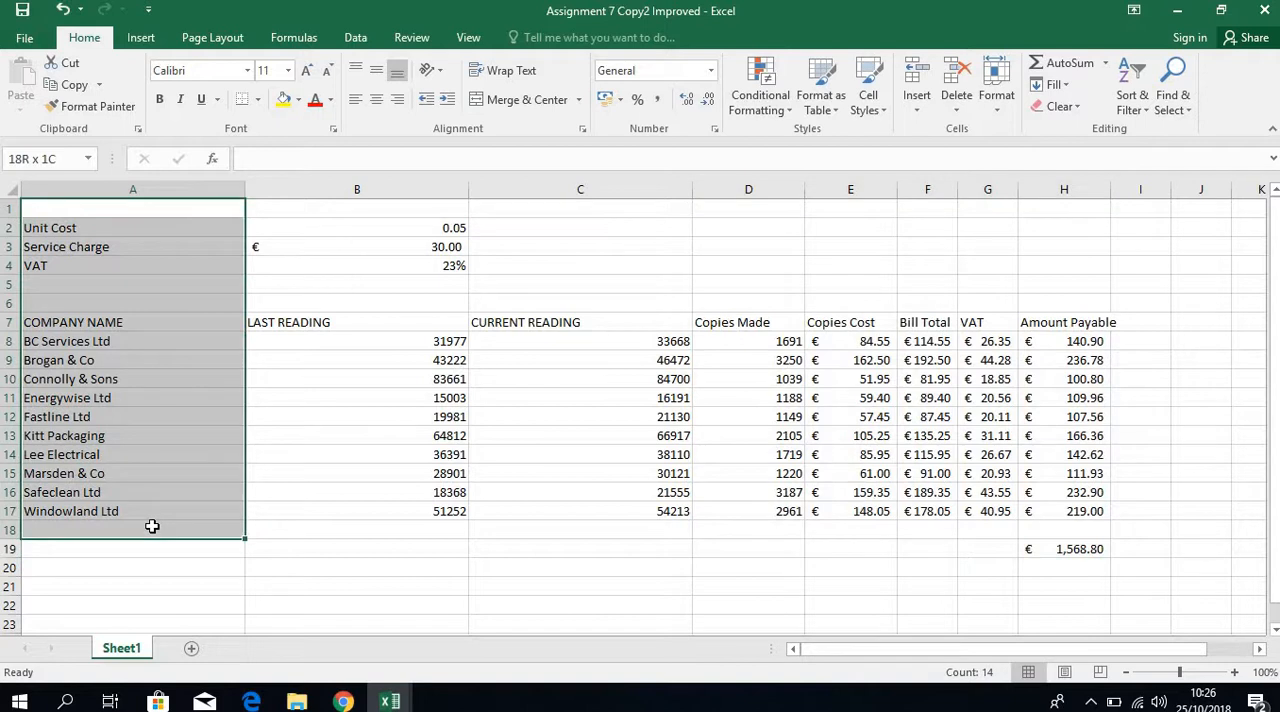
right_click(128, 434)
left_click(239, 339)
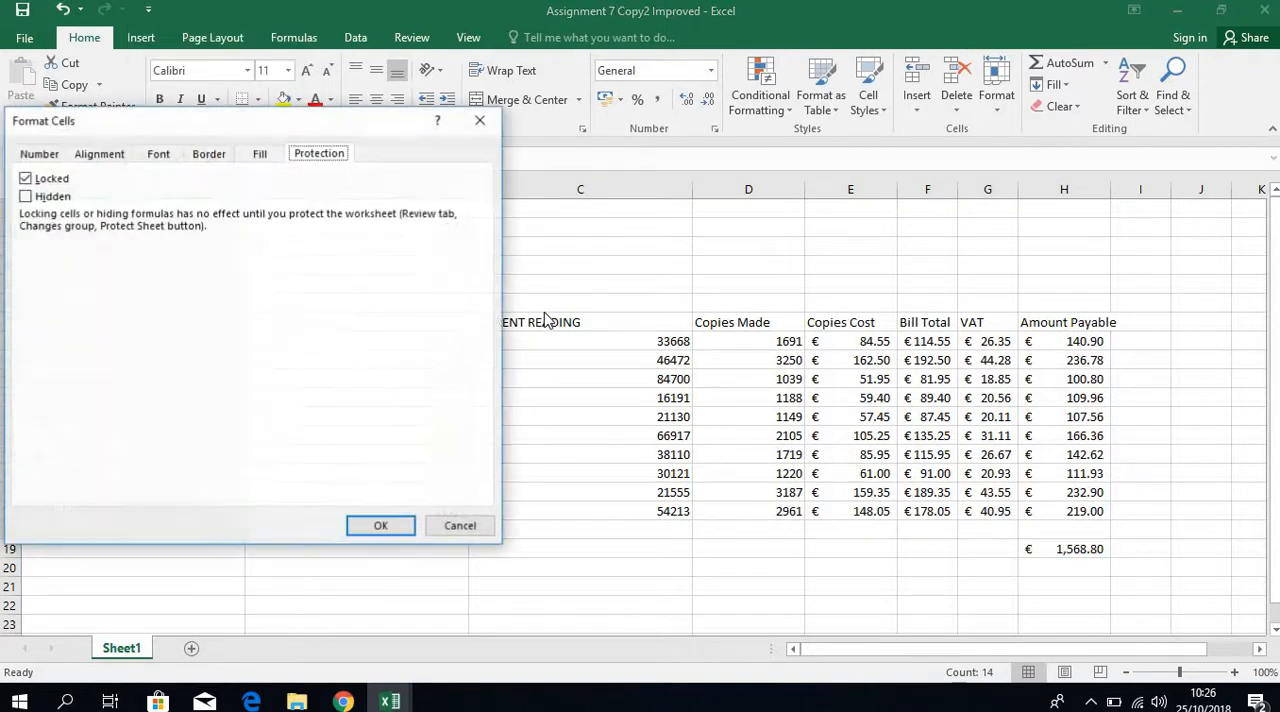
left_click(40, 198)
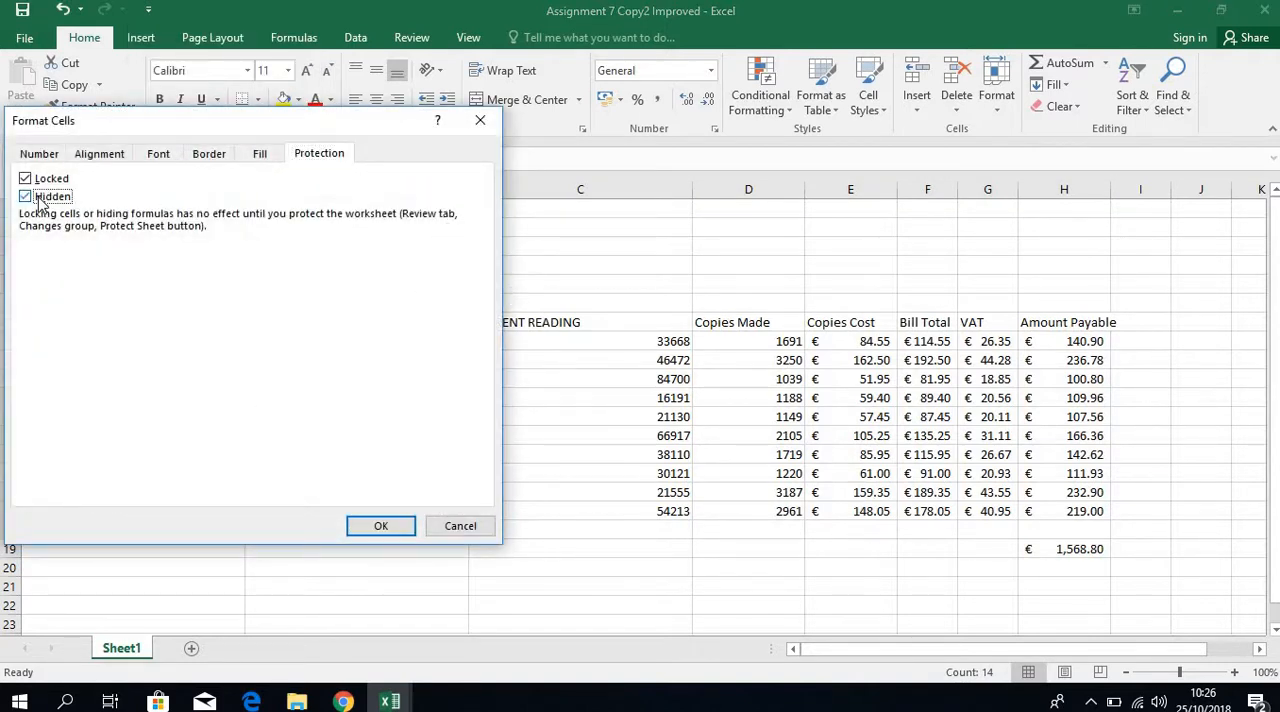
left_click(377, 535)
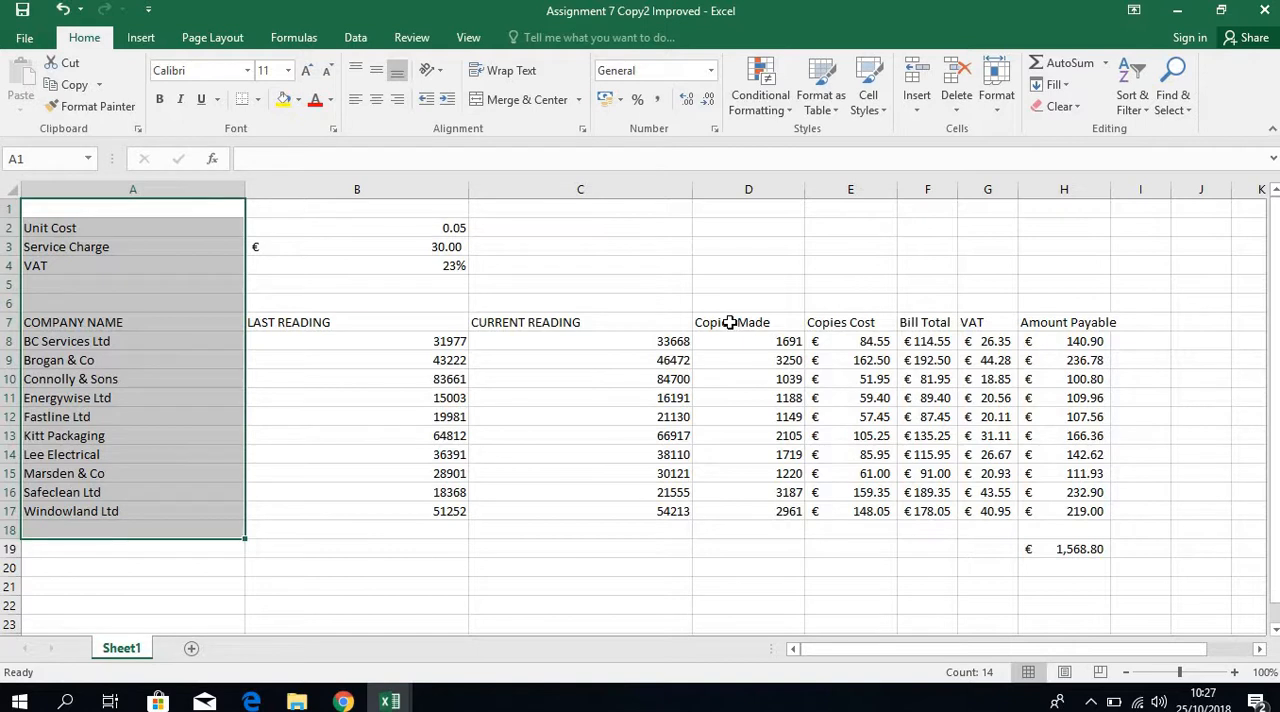
Remove the Hidden setting from the heading cells D7:H7 in their cell protection format, keeping them Locked.
left_click_drag(730, 322, 1088, 337)
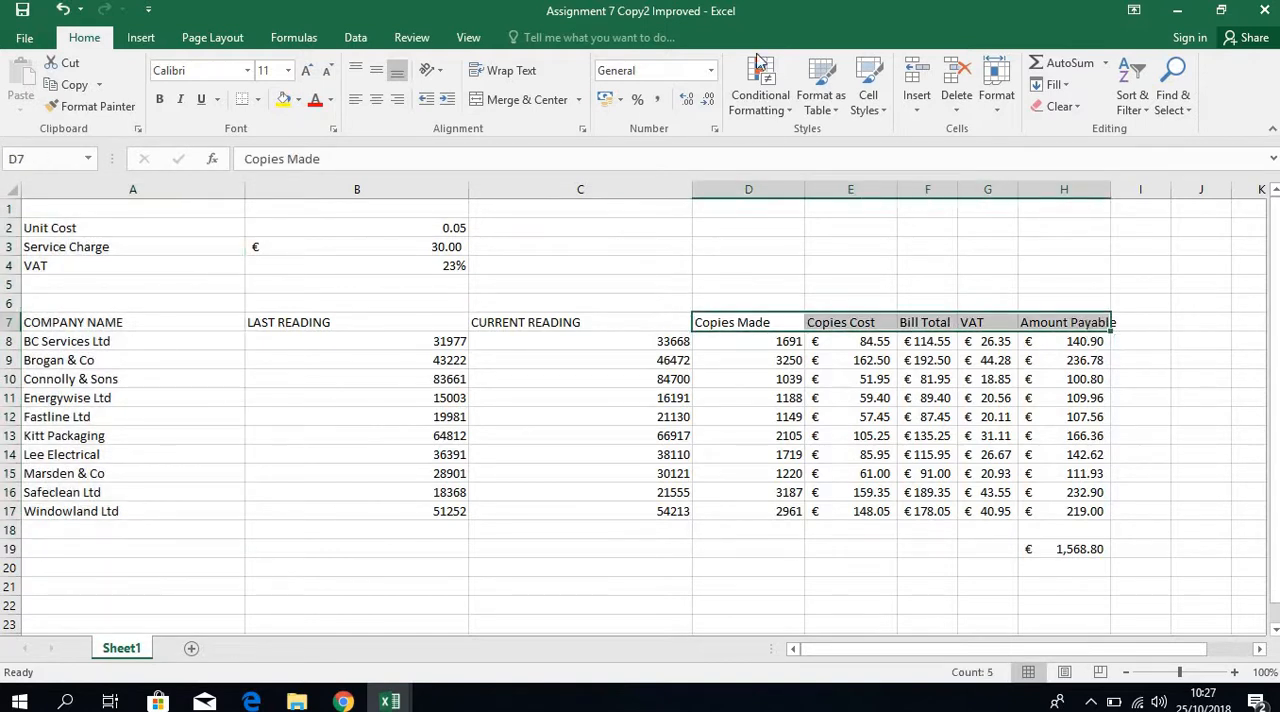
right_click(886, 322)
left_click(963, 604)
left_click(738, 327)
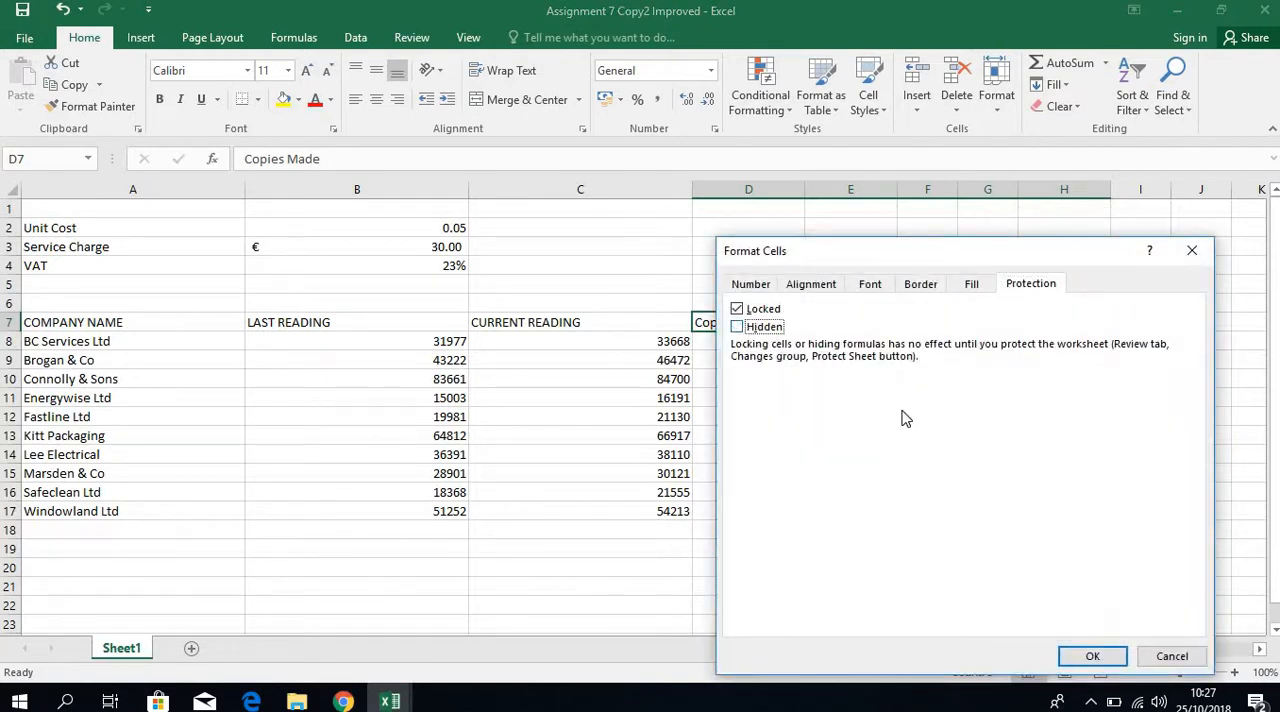
left_click(1093, 657)
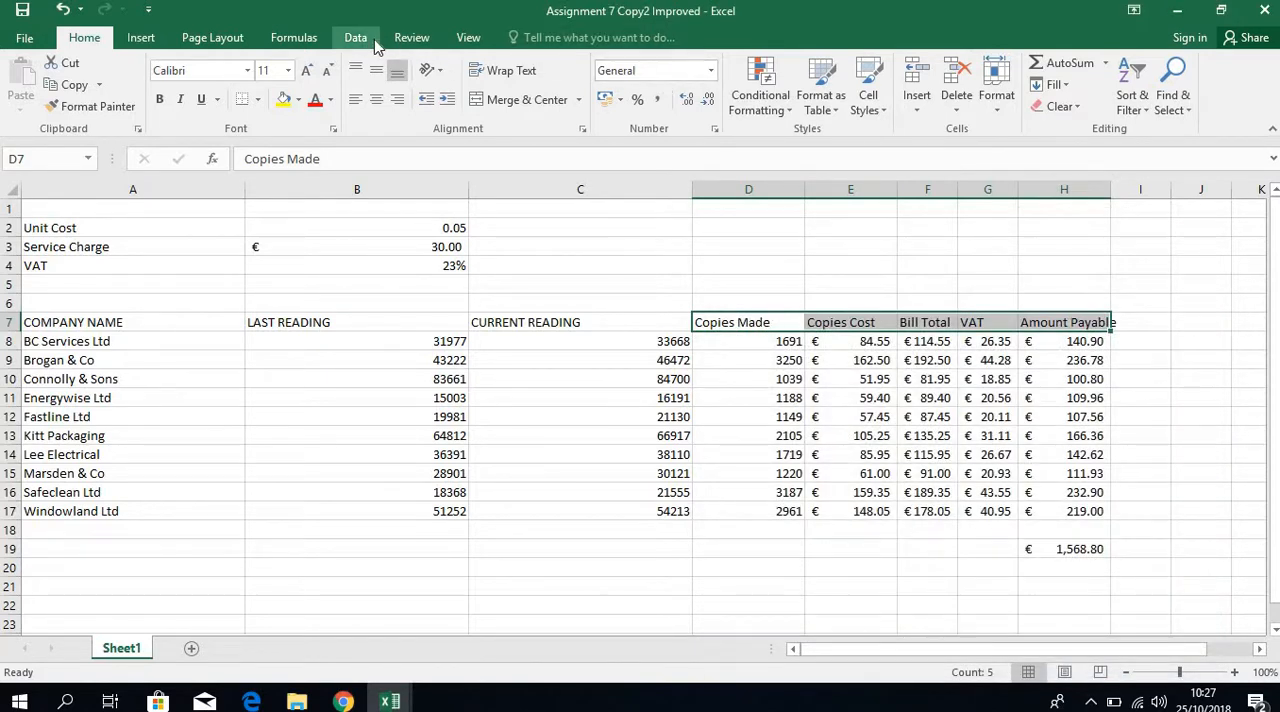
left_click(360, 37)
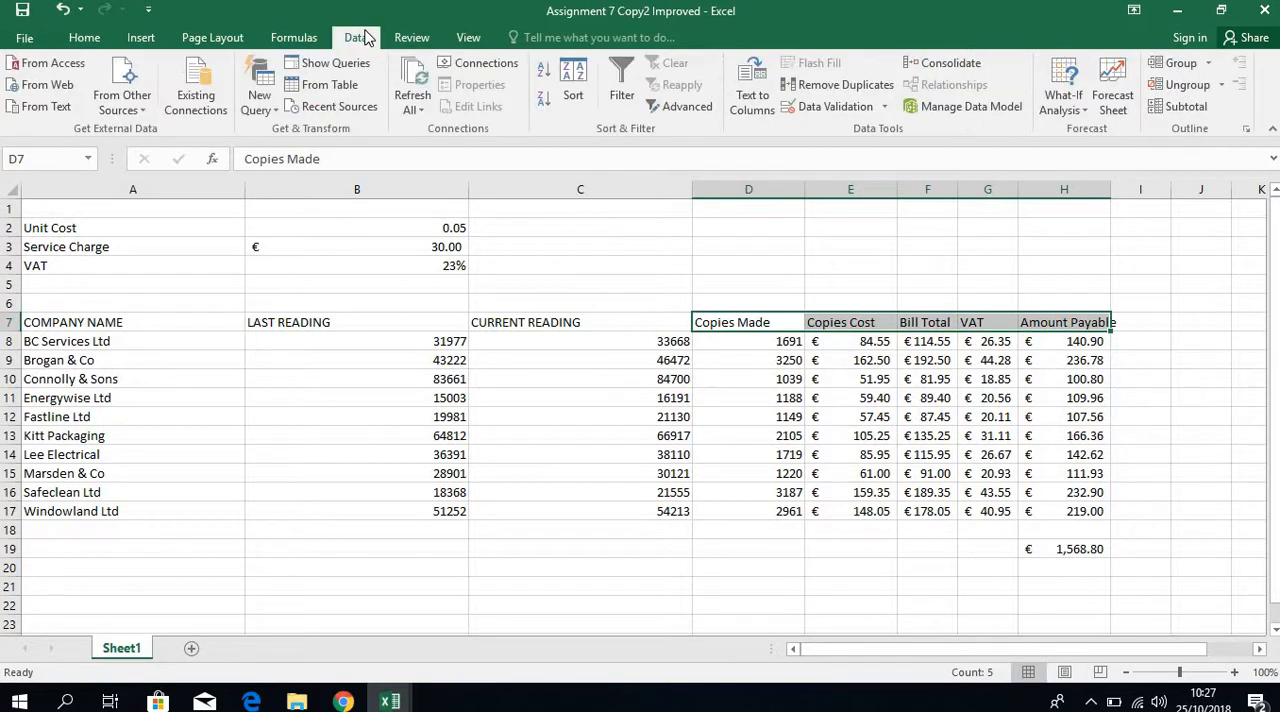
left_click(312, 38)
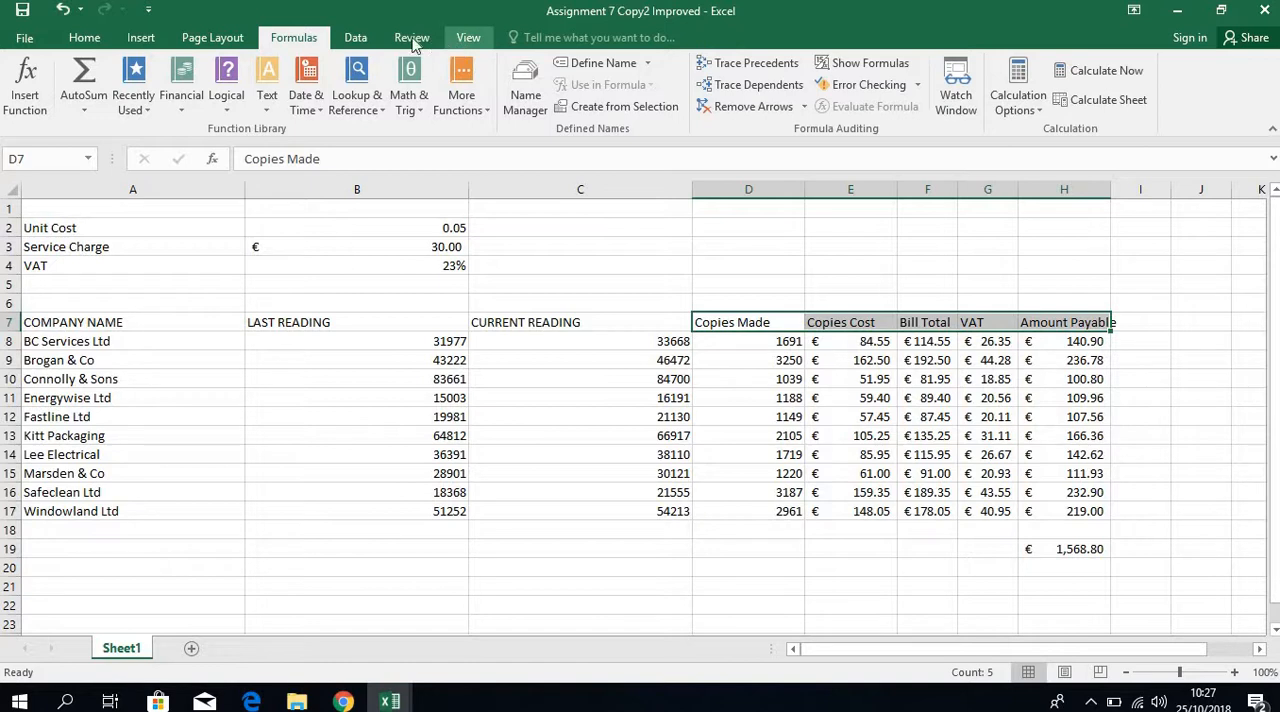
left_click(212, 38)
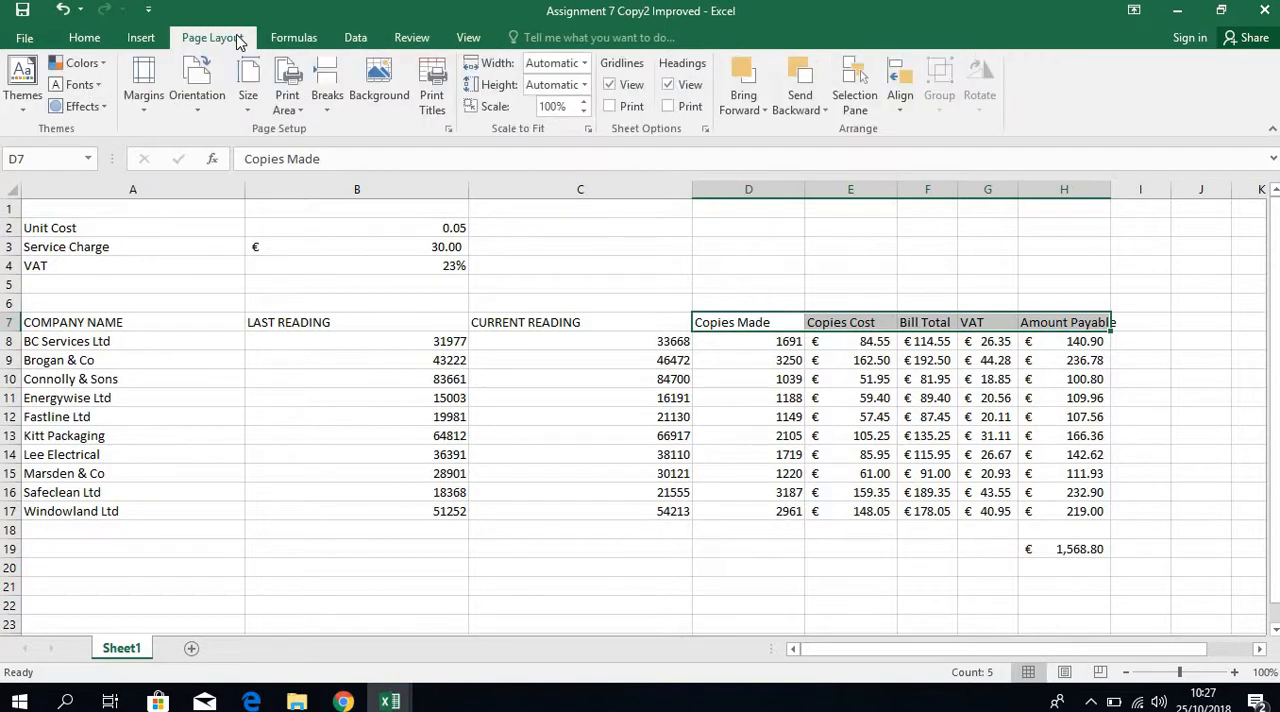
left_click(466, 38)
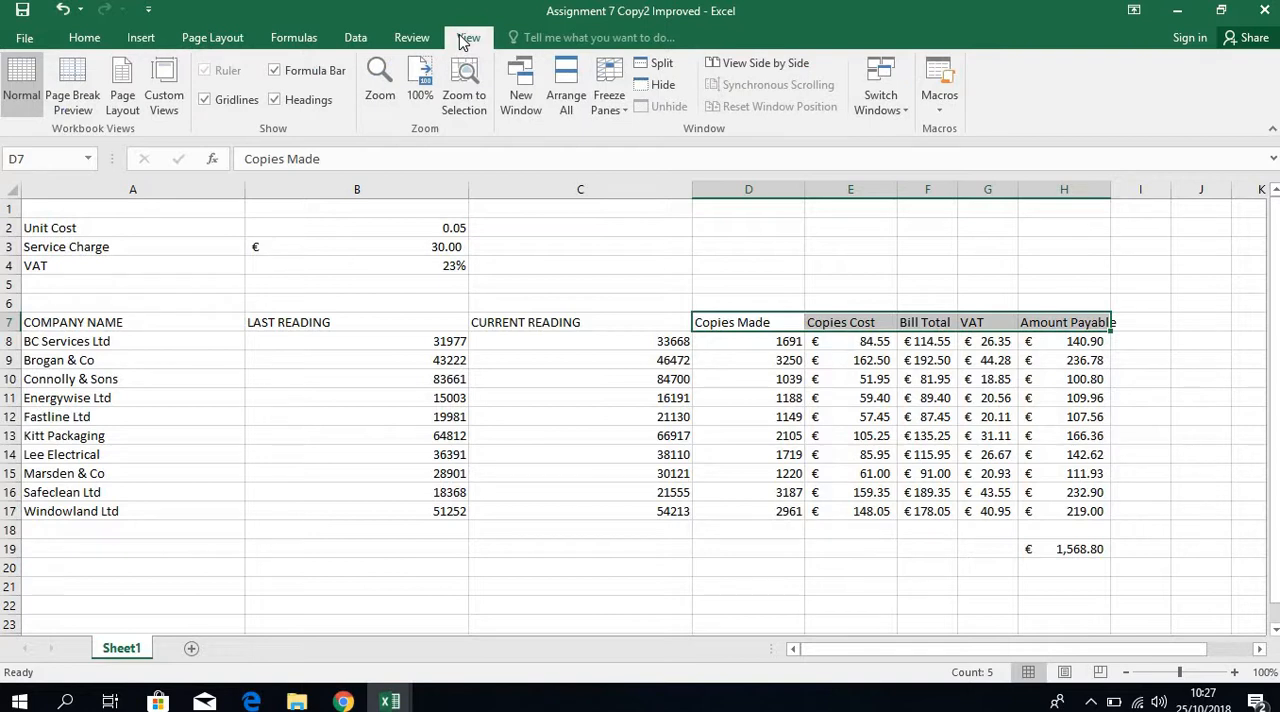
Protect the sheet without a password, allowing users only to select locked and unlocked cells.
left_click(422, 39)
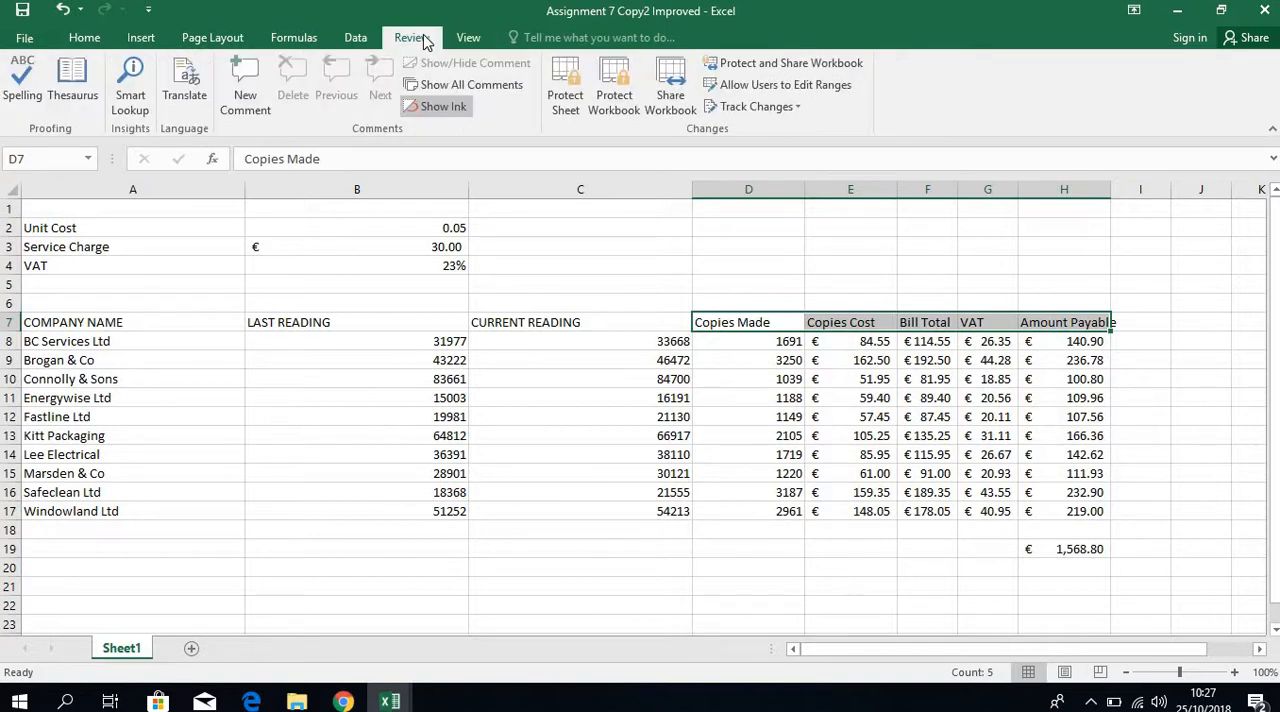
left_click(566, 108)
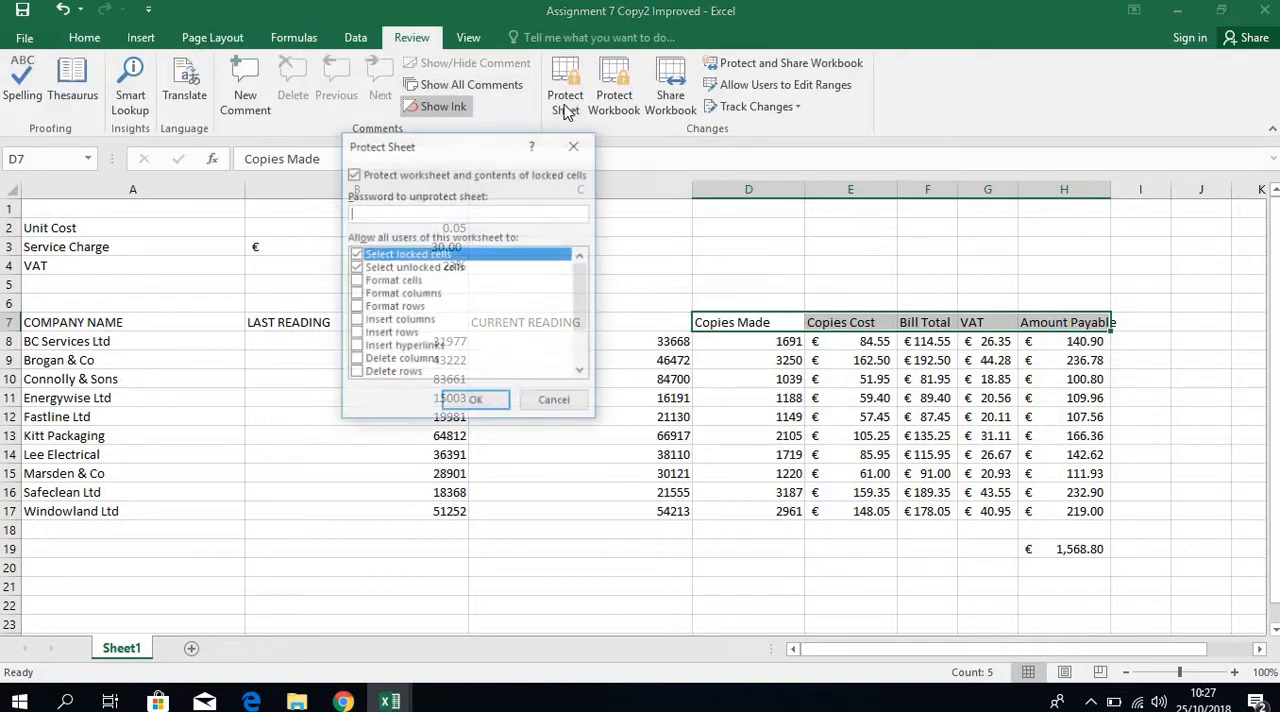
left_click(476, 402)
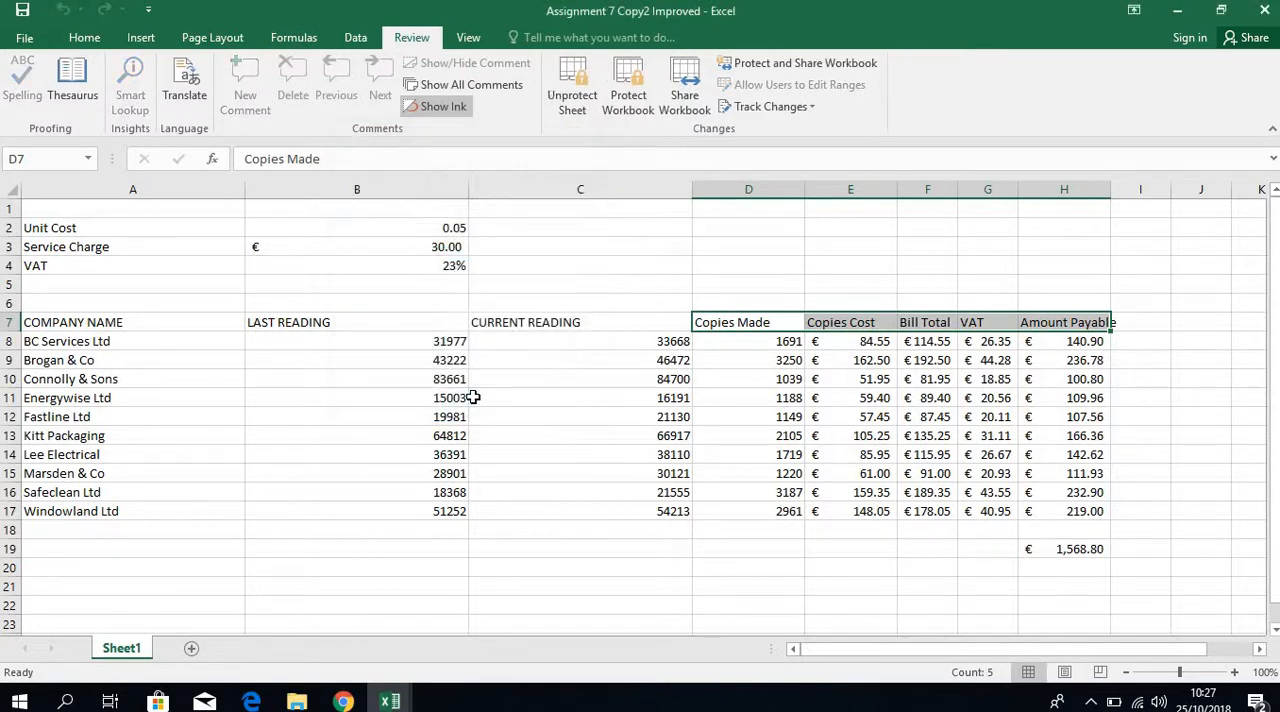
Test editing the unlocked VAT rate in B4 on the protected sheet with 20%, and set it back to 23%.
left_click(418, 265)
type("20")
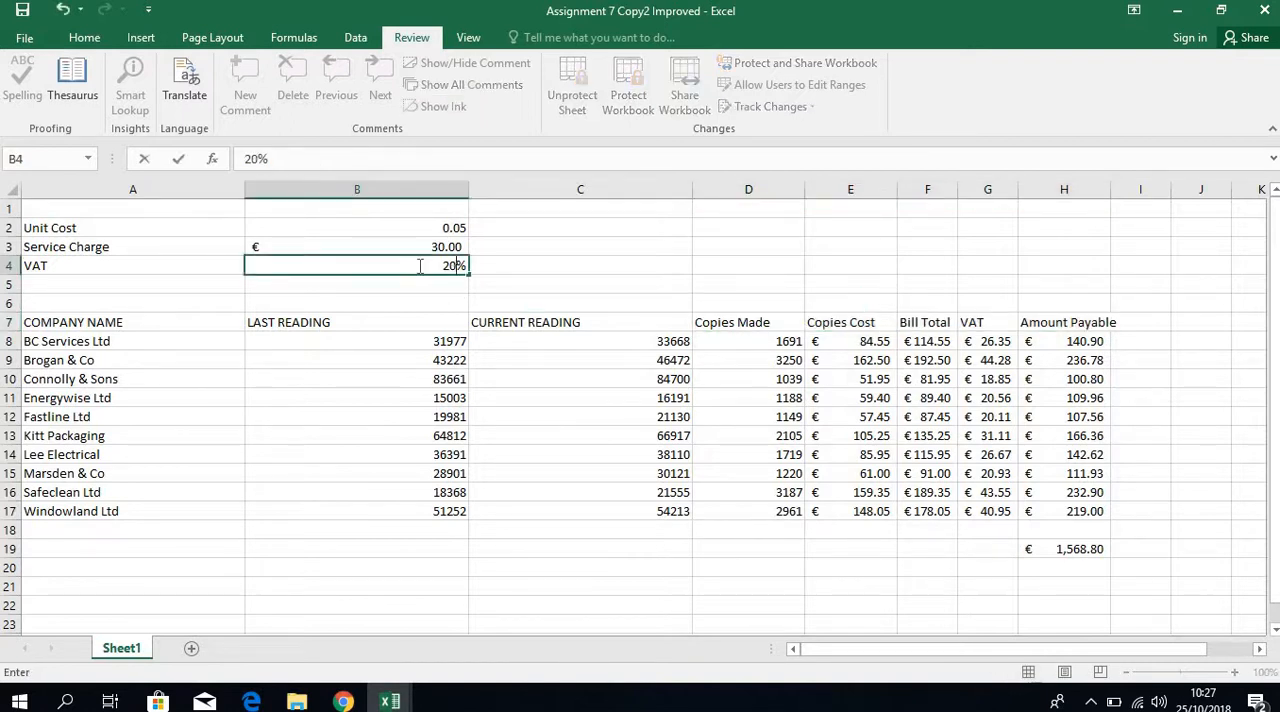
key("Return")
left_click(418, 265)
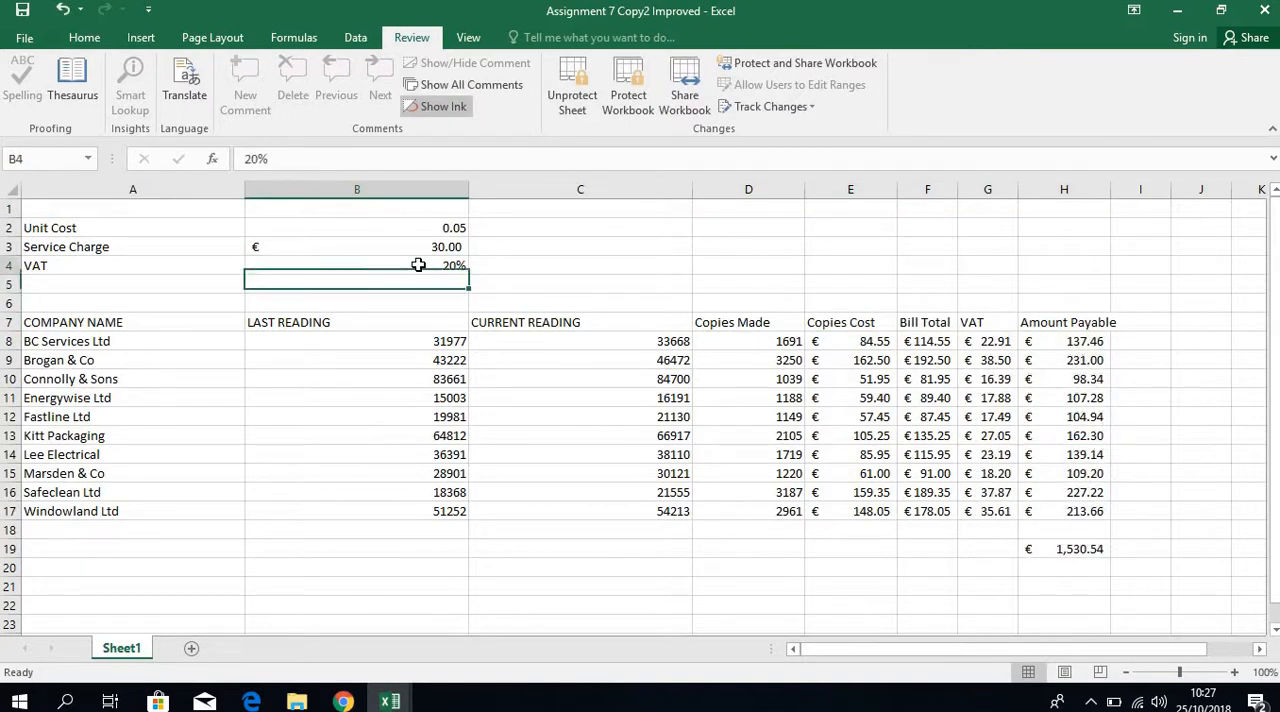
type("2")
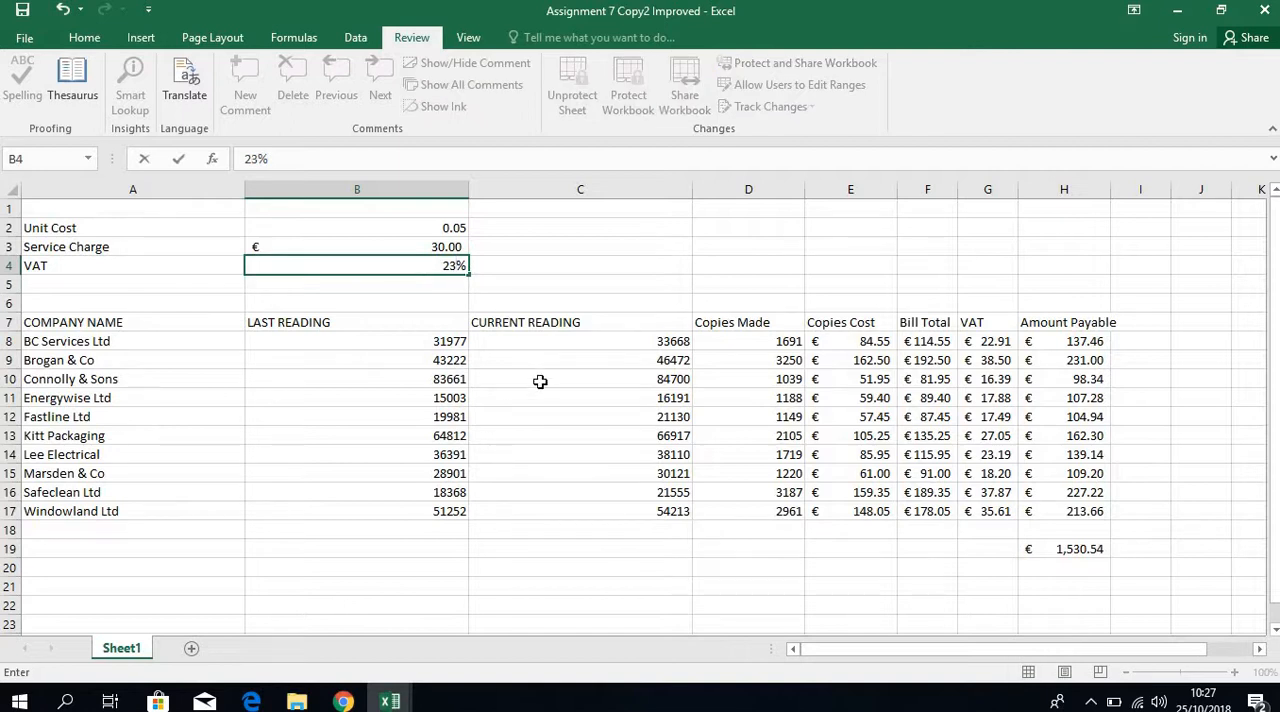
left_click(538, 380)
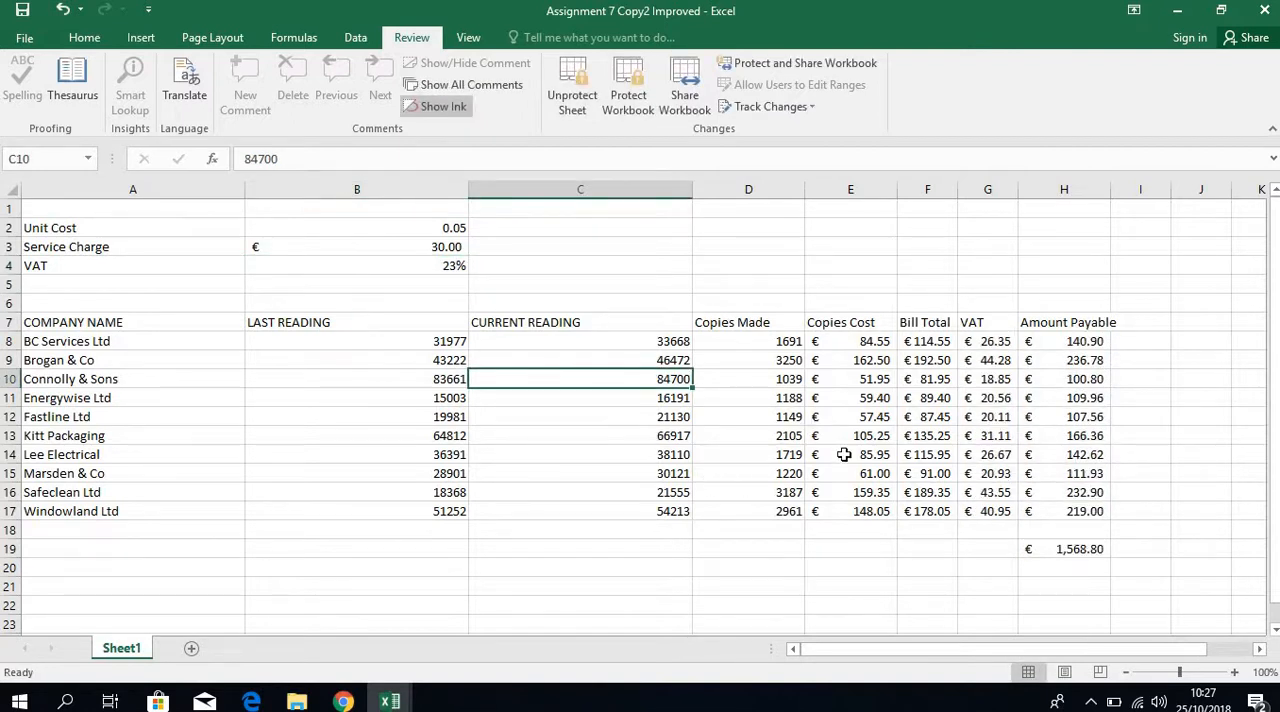
Try to delete the contents of the locked cells E11:F11 and F15 to test the sheet protection.
left_click_drag(890, 398, 900, 398)
key("Delete")
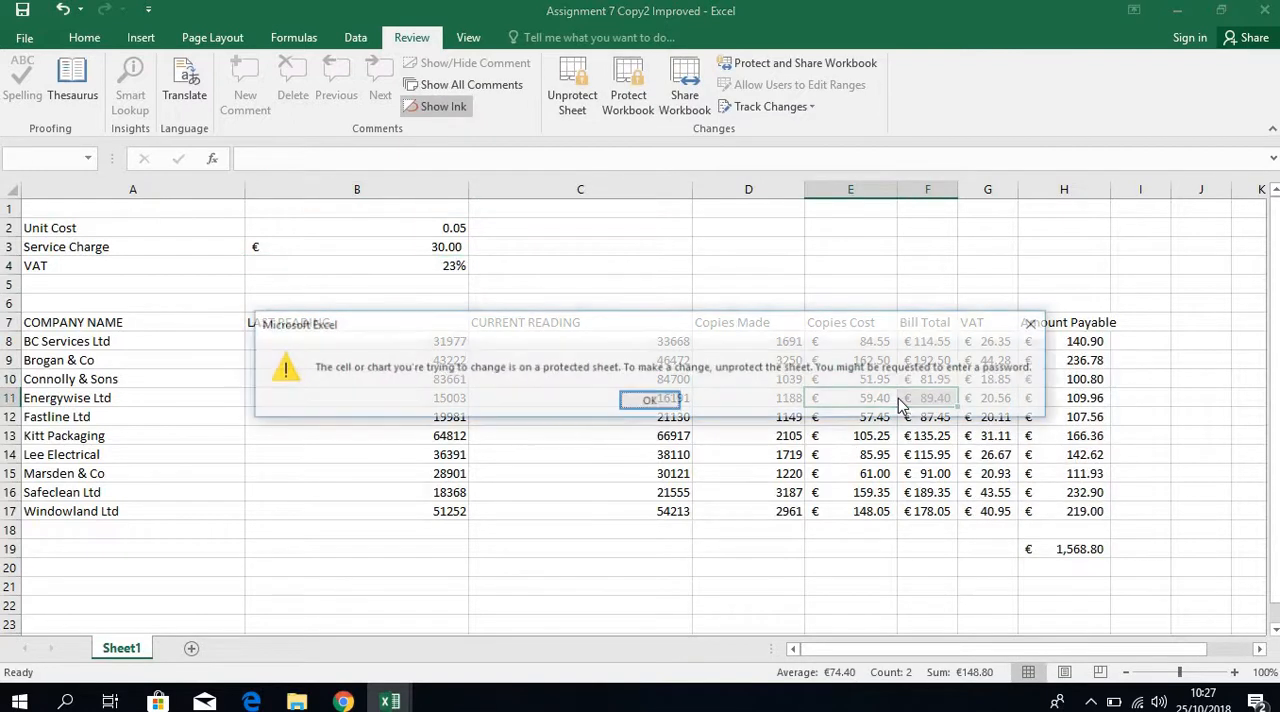
left_click(663, 399)
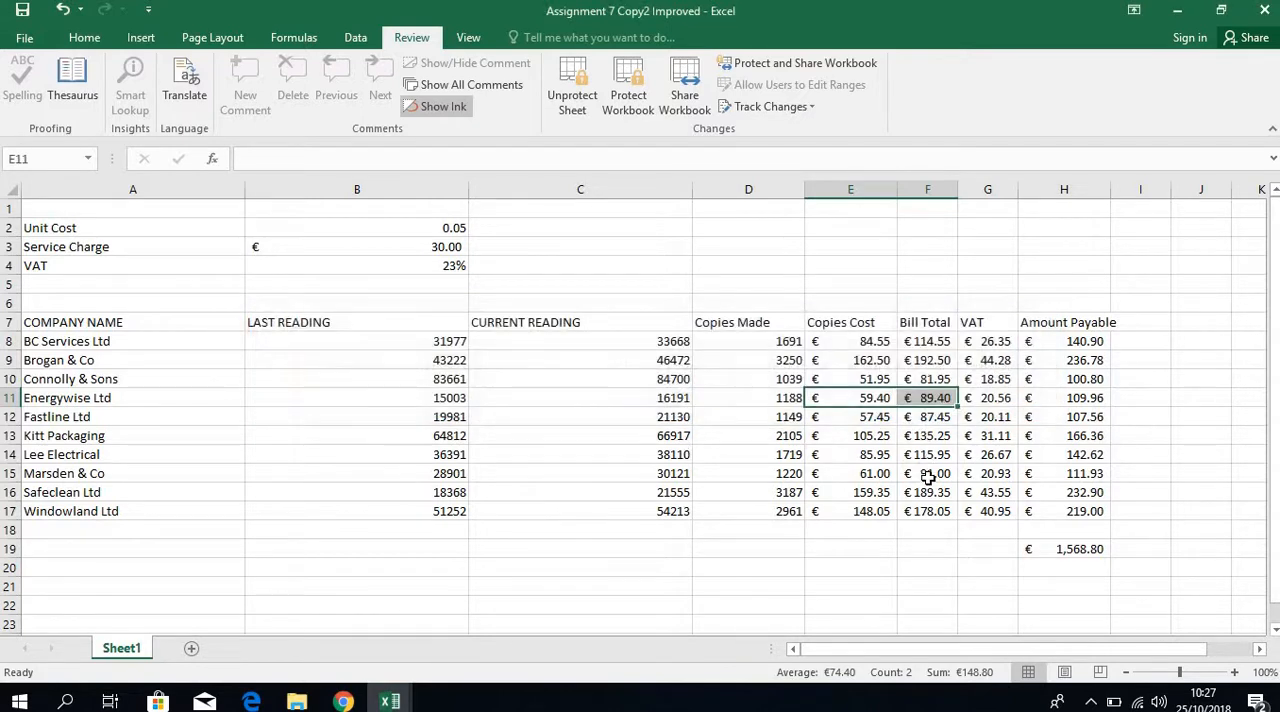
left_click(930, 473)
key("Delete")
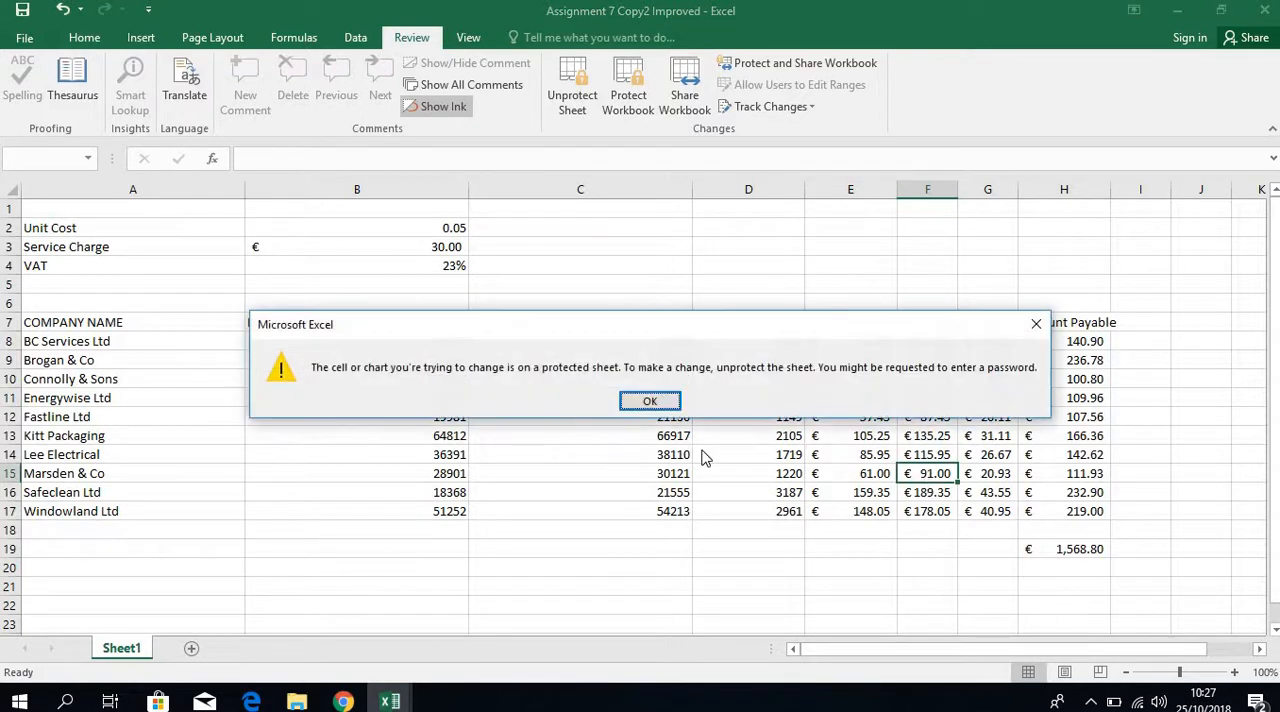
left_click(652, 401)
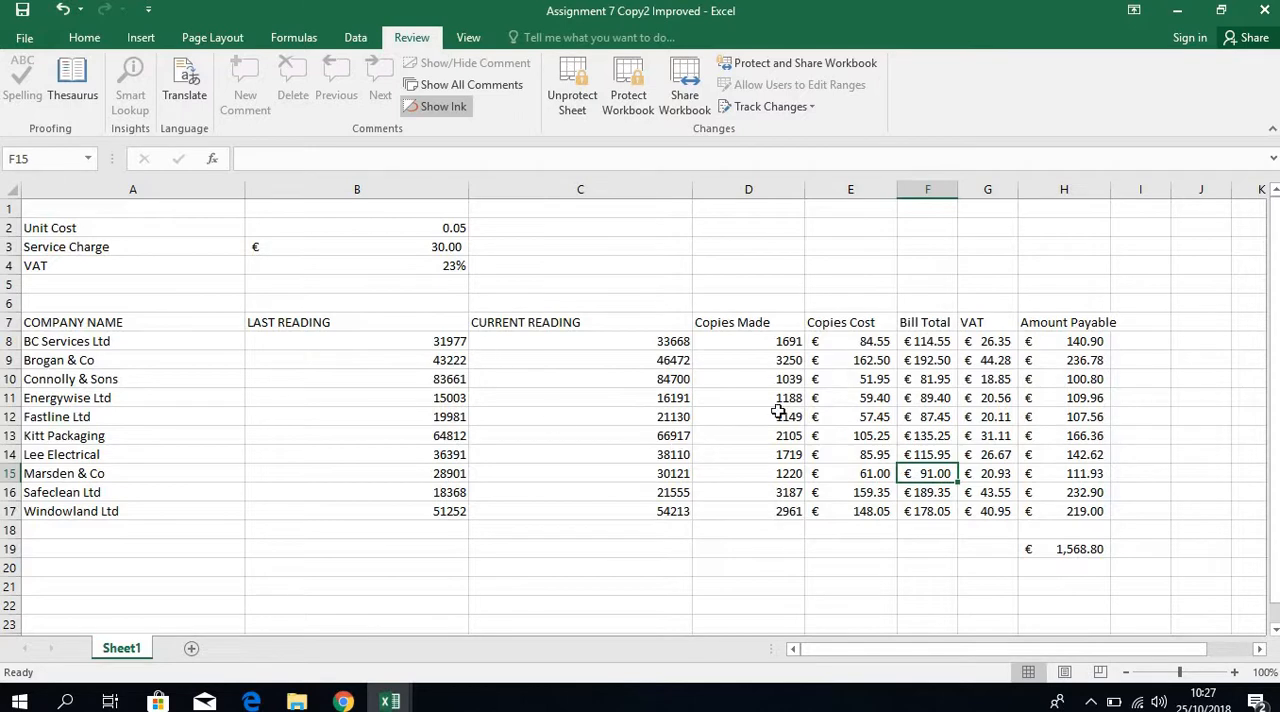